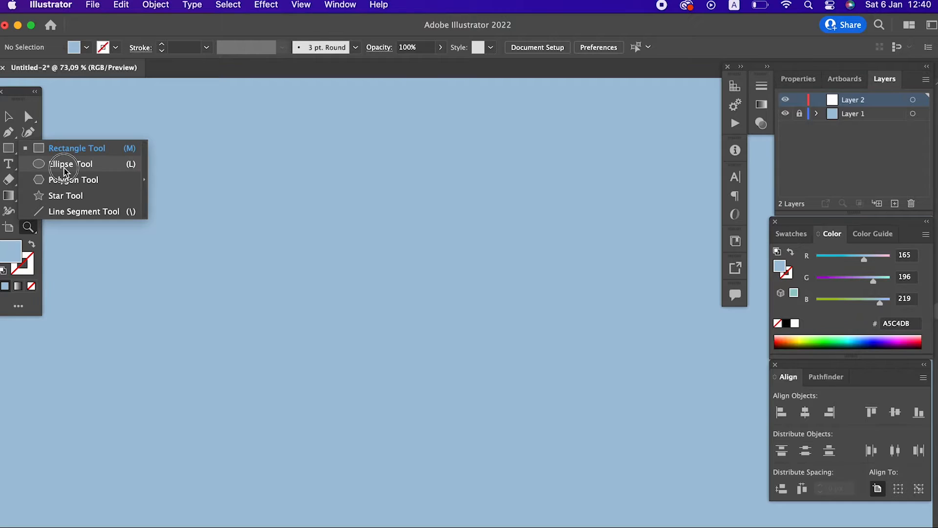
# Set the fill colour to brown 895A43 and draw a wide, flat ellipse without a stroke.
pyautogui.doubleClick(14, 253)
pyautogui.moveTo(196, 153); pyautogui.dragTo(203, 217)
pyautogui.moveTo(104, 117); pyautogui.dragTo(106, 136)
pyautogui.click(331, 61)
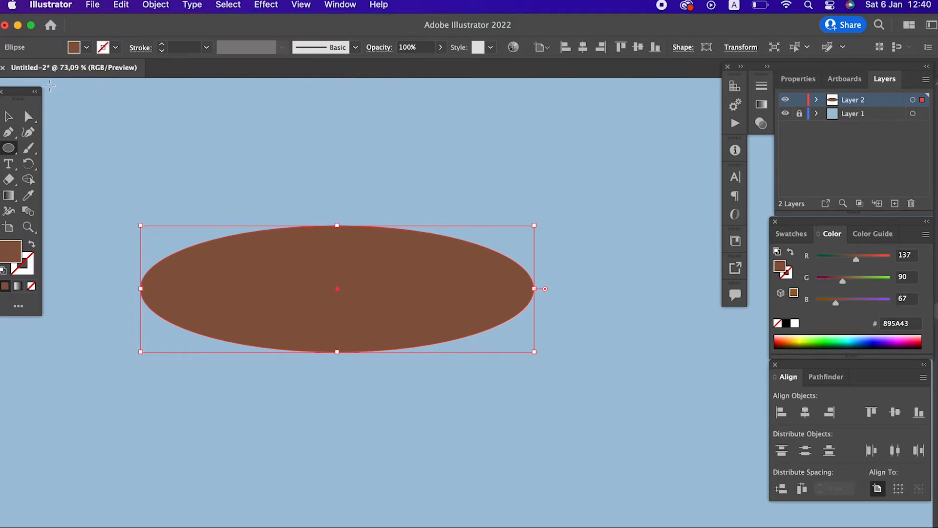
# Centre the brown ellipse horizontally and vertically on the artboard.
pyautogui.click(16, 114)
pyautogui.click(583, 47)
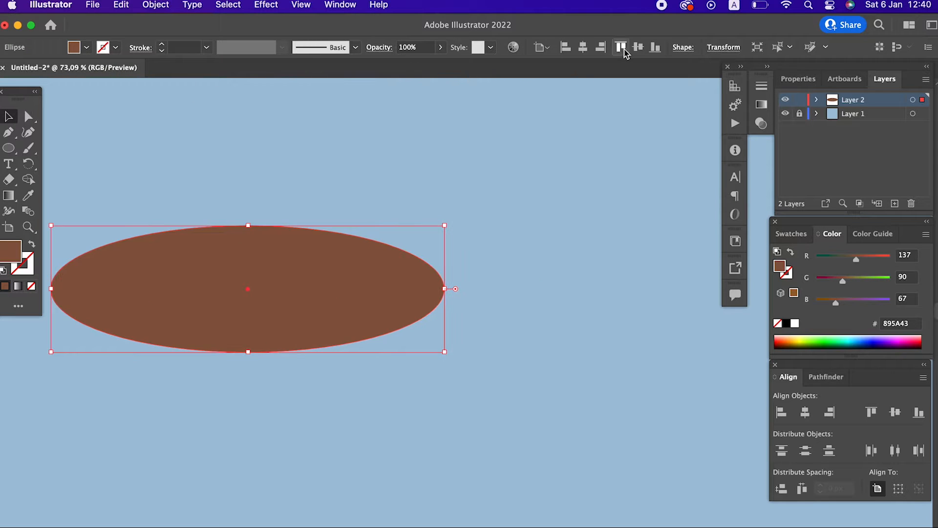
pyautogui.click(637, 47)
# Draw a brown circle slightly wider than the ellipse over it, plus a wider rectangle covering the circle's upper half.
pyautogui.moveTo(401, 302); pyautogui.dragTo(470, 259)
pyautogui.press('z')
pyautogui.moveTo(471, 259); pyautogui.dragTo(437, 263)
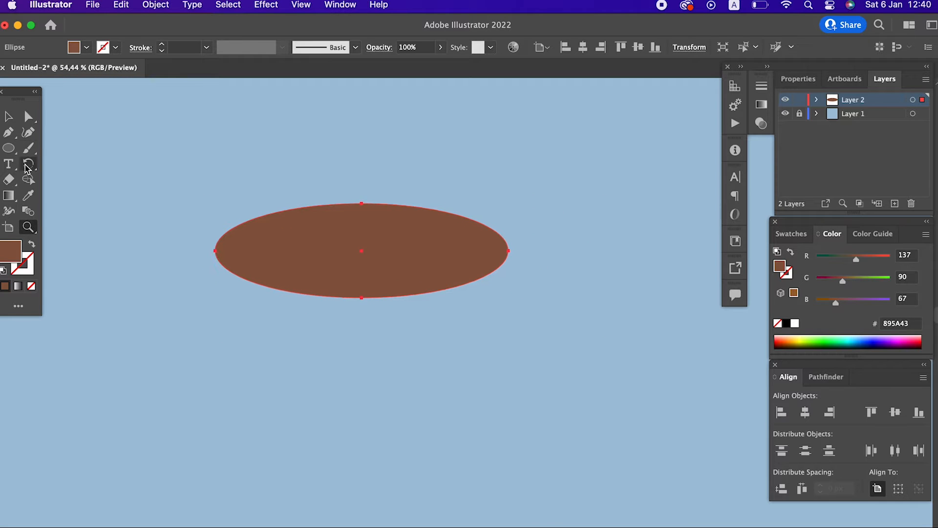
pyautogui.click(9, 149)
pyautogui.moveTo(198, 125)
pyautogui.mouseDown()
pyautogui.moveTo(412, 329)
pyautogui.moveTo(505, 392)
pyautogui.moveTo(509, 436)
pyautogui.mouseUp()
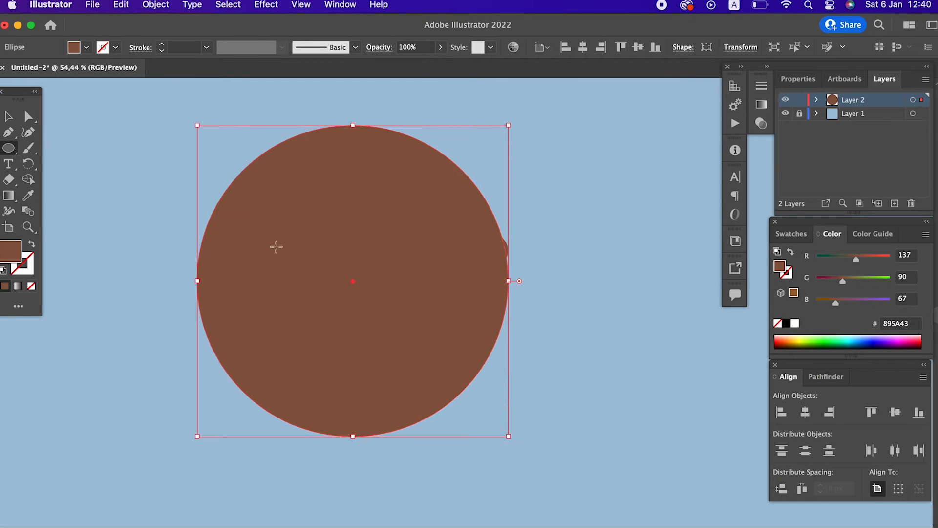
pyautogui.moveTo(8, 155); pyautogui.dragTo(69, 148)
pyautogui.moveTo(134, 107)
pyautogui.mouseDown()
pyautogui.moveTo(505, 283)
pyautogui.moveTo(553, 280)
pyautogui.mouseUp()
# Select the rectangle together with the circle and split them along their overlaps with Pathfinder Divide.
pyautogui.click(9, 116)
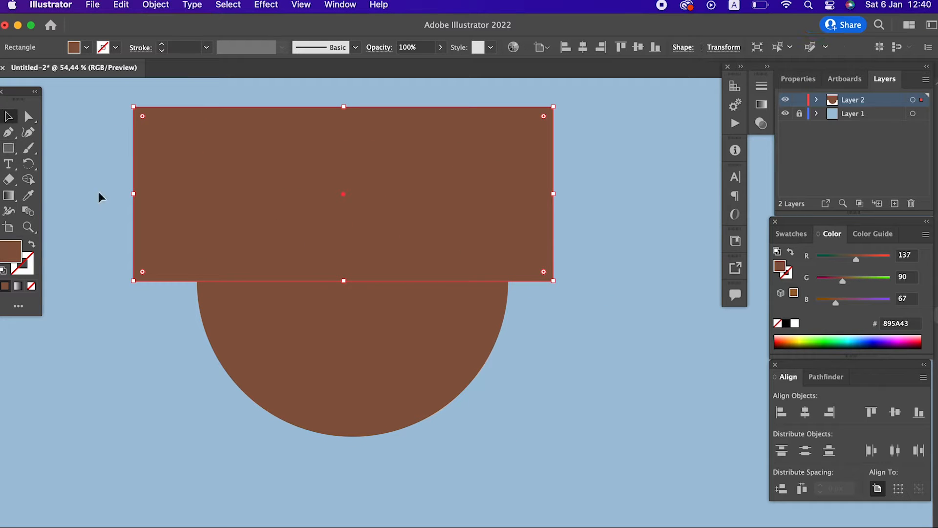
pyautogui.keyDown('shift'); pyautogui.click(330, 330); pyautogui.keyUp('shift')
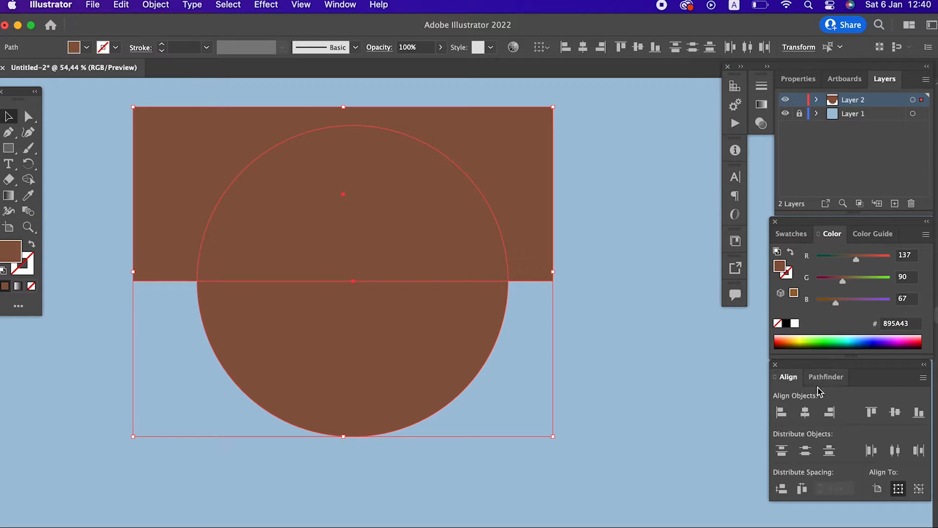
pyautogui.click(826, 377)
pyautogui.click(784, 446)
# Ungroup the divided pieces and delete everything above the circle's midline, leaving only the lower half circle.
pyautogui.click(533, 203)
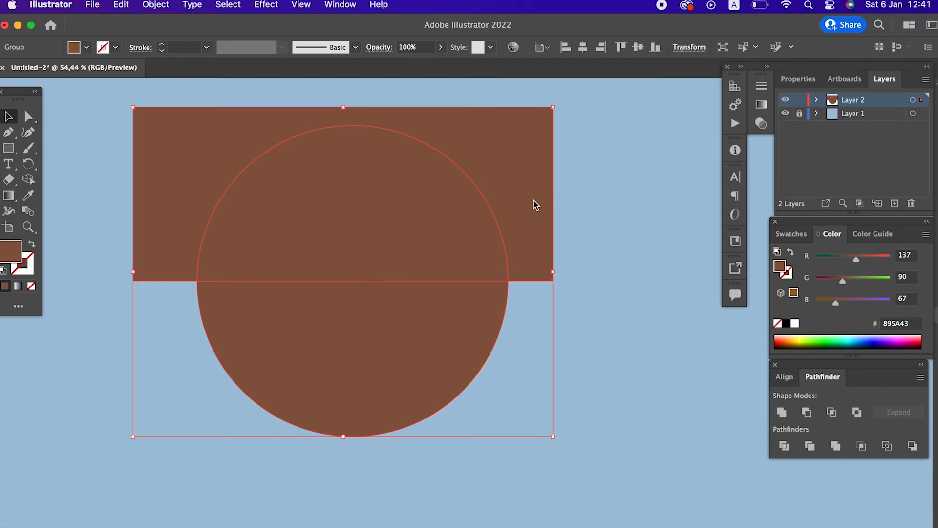
pyautogui.rightClick(533, 202)
pyautogui.click(584, 326)
pyautogui.click(541, 220)
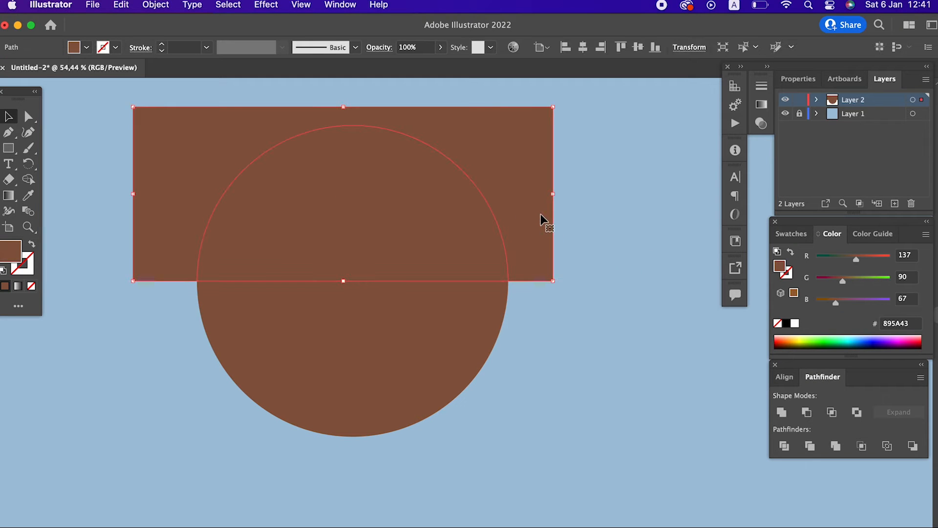
pyautogui.press('Delete')
# Move the half circle just below the ellipse and set its fill to the lighter brown 9B694E.
pyautogui.moveTo(489, 346); pyautogui.dragTo(501, 367)
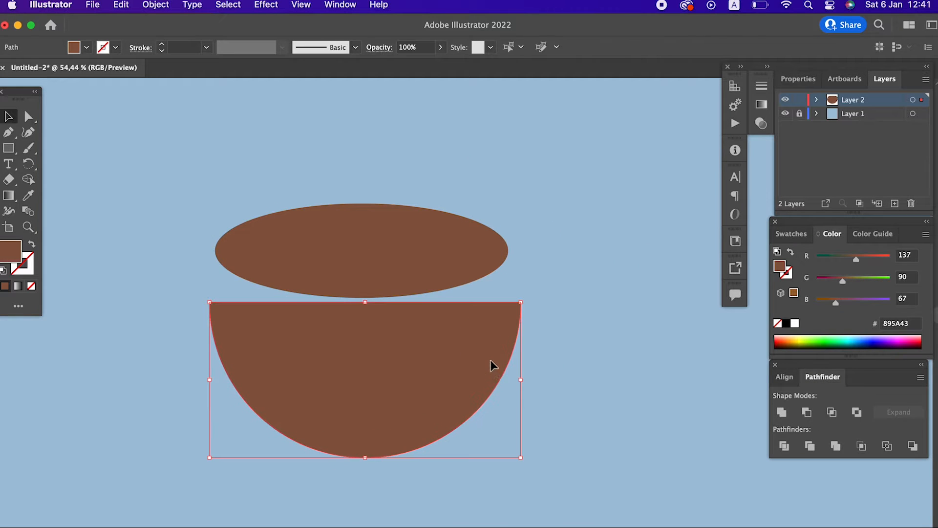
pyautogui.doubleClick(12, 251)
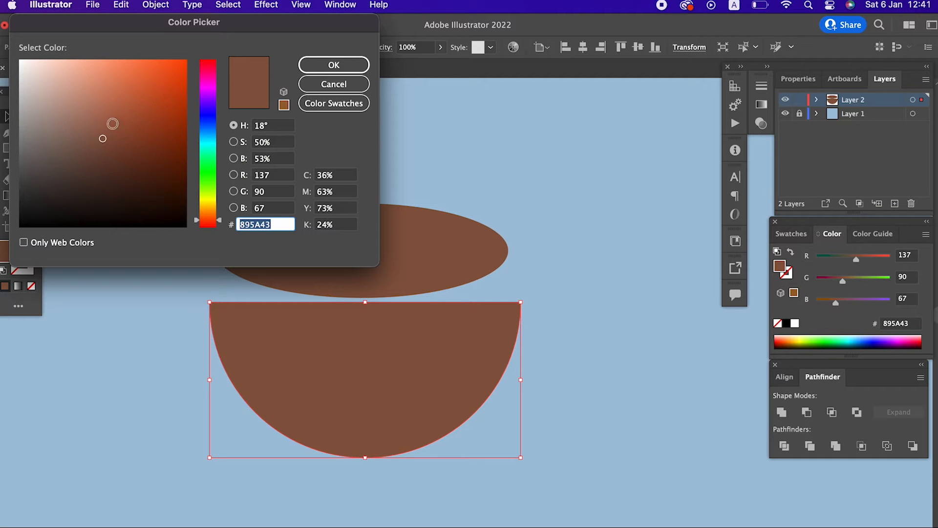
pyautogui.moveTo(104, 135); pyautogui.dragTo(105, 125)
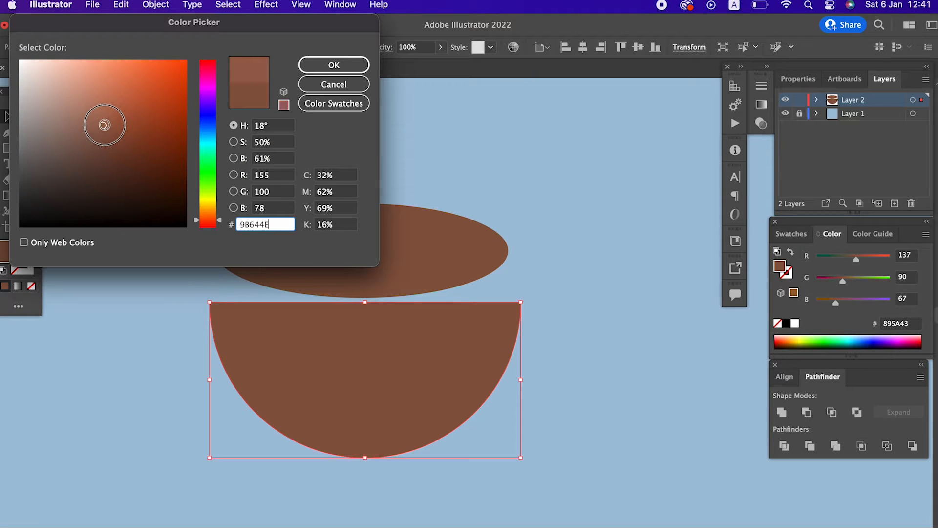
pyautogui.moveTo(213, 223); pyautogui.dragTo(211, 218)
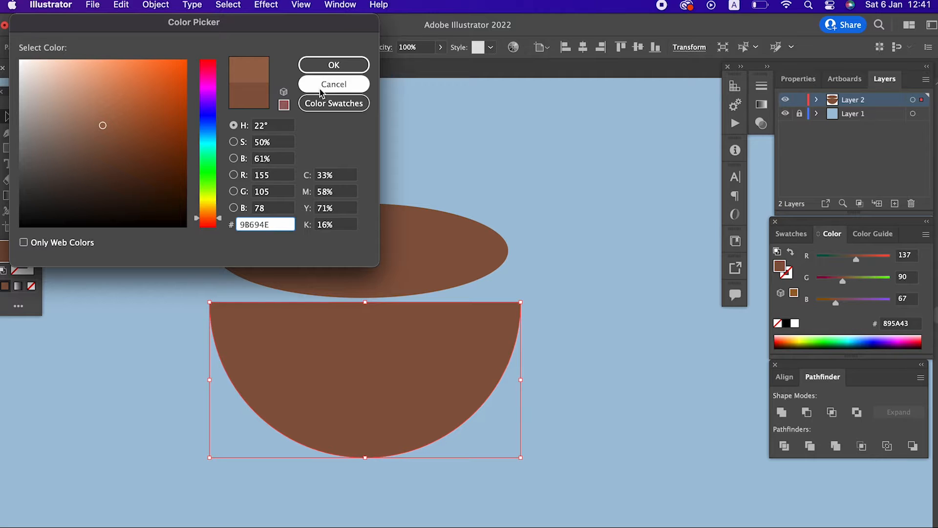
pyautogui.click(333, 65)
# Move the half circle up to overlap the ellipse's lower part and centre both shapes horizontally on the artboard.
pyautogui.moveTo(439, 362); pyautogui.dragTo(454, 337)
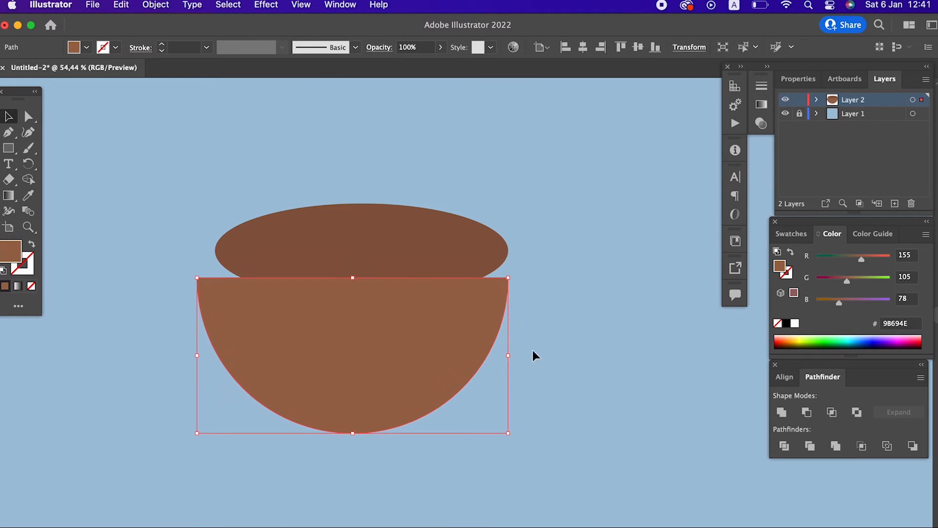
pyautogui.moveTo(520, 344); pyautogui.dragTo(273, 161)
pyautogui.click(538, 48)
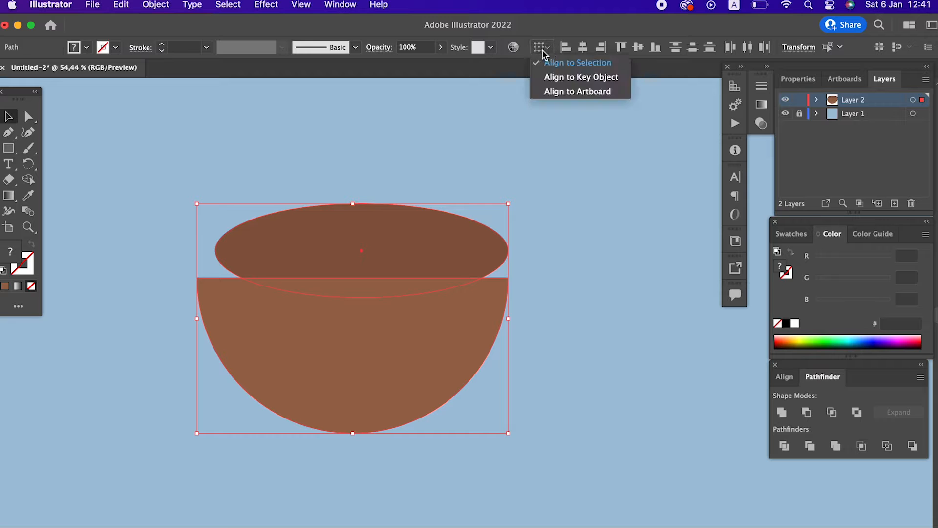
pyautogui.click(568, 93)
pyautogui.click(581, 49)
pyautogui.click(639, 258)
# Send the half circle behind the ellipse and raise it until its flat edge meets the ellipse's middle.
pyautogui.press('z')
pyautogui.scroll(2, 508, 247)
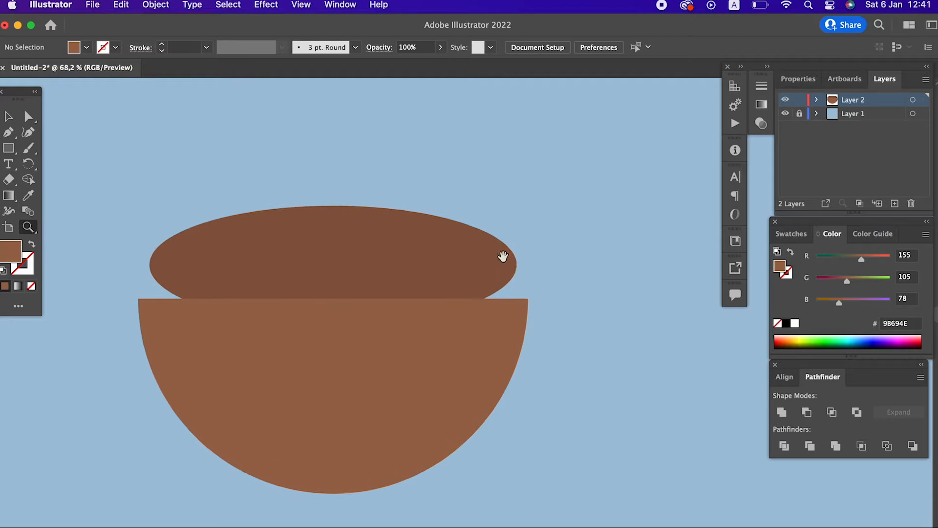
pyautogui.click(6, 118)
pyautogui.click(281, 335)
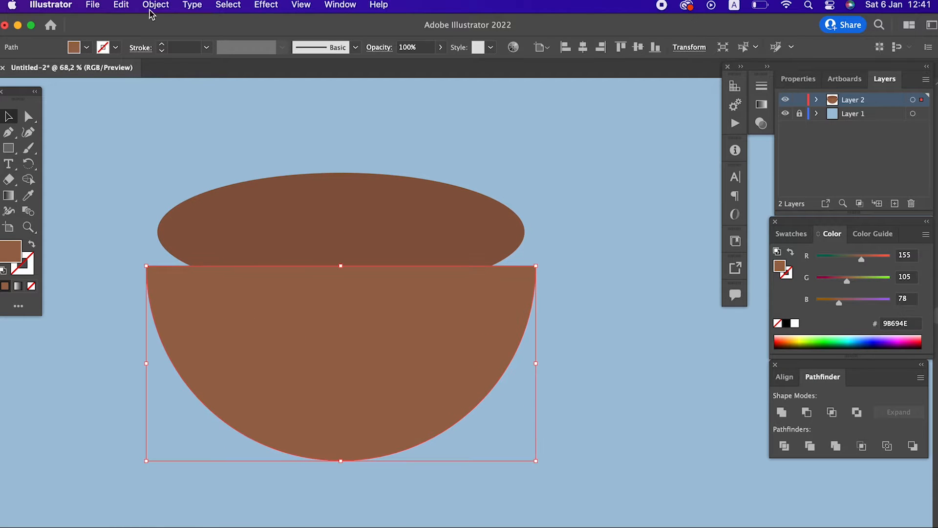
pyautogui.click(155, 5)
pyautogui.moveTo(159, 36)
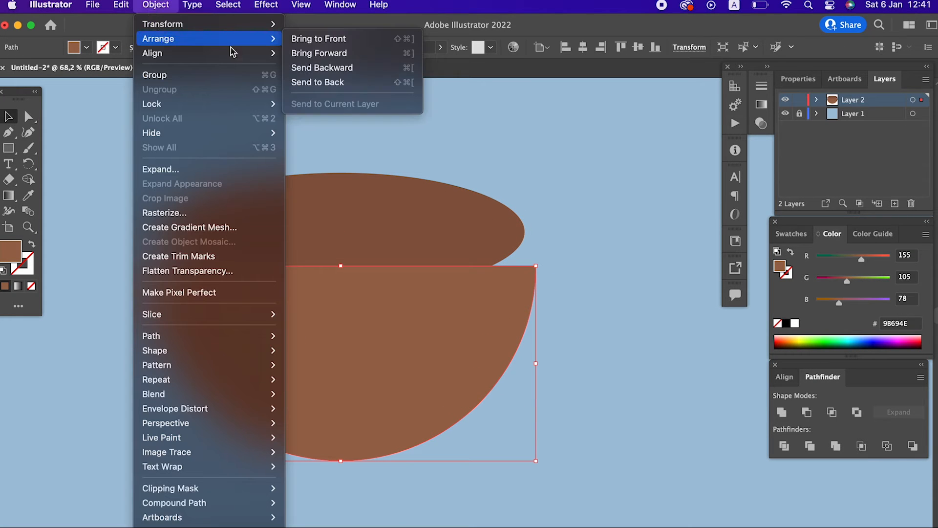
pyautogui.click(367, 84)
pyautogui.click(552, 313)
pyautogui.moveTo(481, 328); pyautogui.dragTo(481, 254)
# Shift the half circle to meet the ellipse's left end and scale it down to match the ellipse's width.
pyautogui.press('z')
pyautogui.scroll(1, 512, 287)
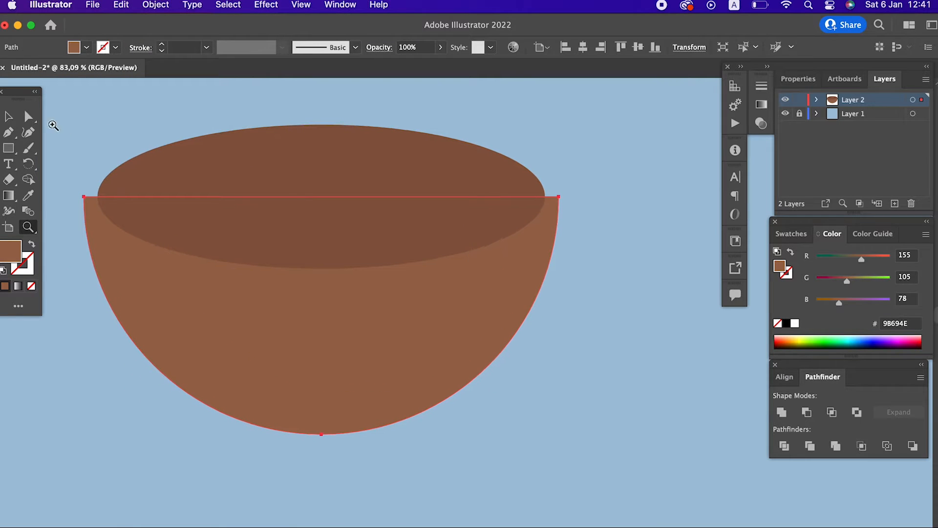
pyautogui.click(7, 119)
pyautogui.moveTo(341, 389); pyautogui.dragTo(404, 390)
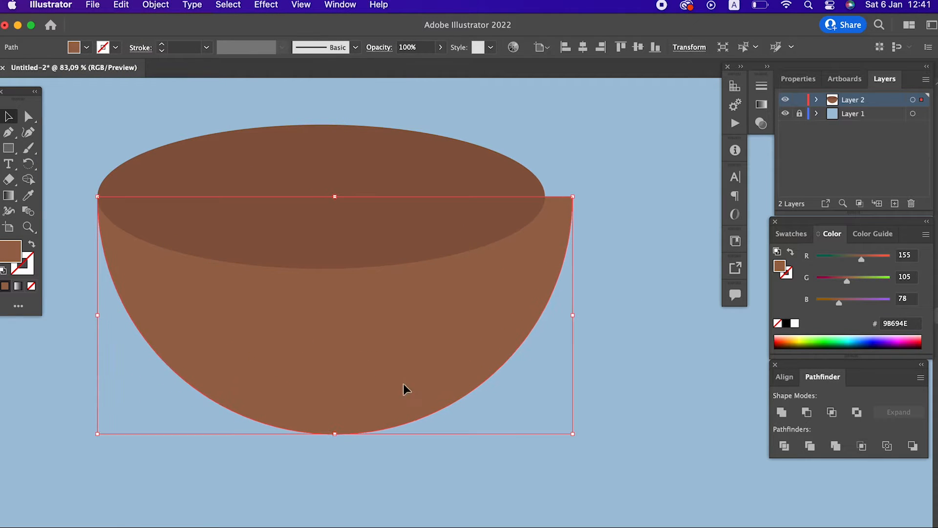
pyautogui.moveTo(573, 434); pyautogui.dragTo(564, 421)
pyautogui.click(614, 357)
# Enlarge the ellipse slightly so its right end covers the protruding corner of the half circle.
pyautogui.moveTo(613, 357); pyautogui.dragTo(622, 445)
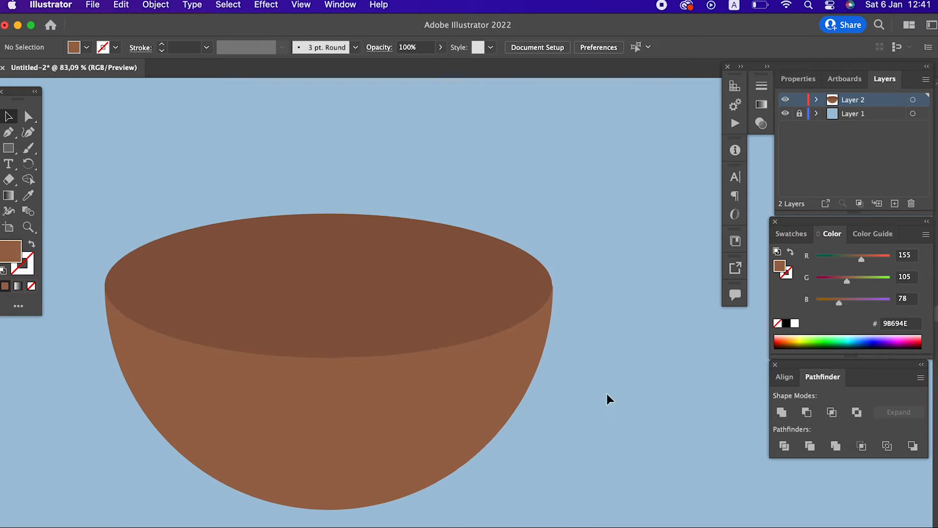
pyautogui.press('z')
pyautogui.moveTo(552, 267); pyautogui.dragTo(712, 425)
pyautogui.moveTo(571, 352); pyautogui.dragTo(534, 436)
pyautogui.click(8, 118)
pyautogui.click(403, 406)
pyautogui.scroll(5, 486, 314)
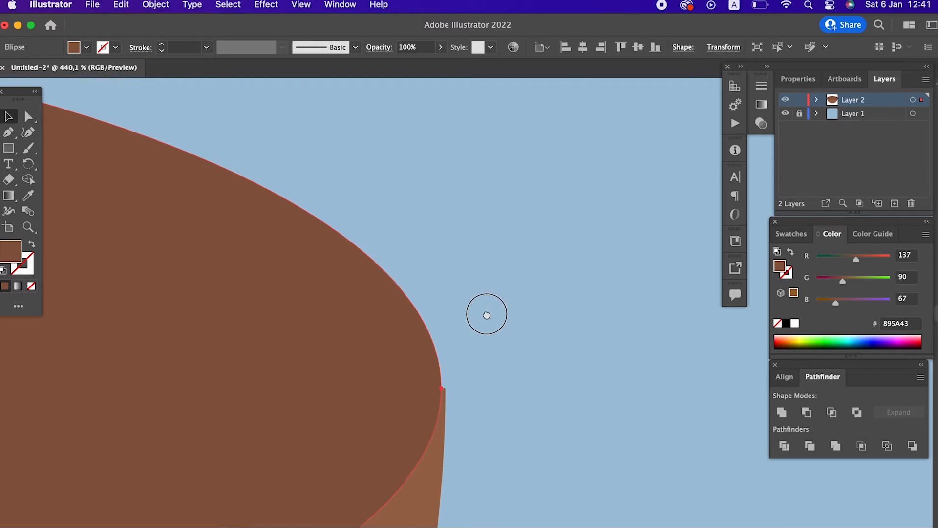
pyautogui.moveTo(461, 85); pyautogui.dragTo(553, 113)
pyautogui.click(607, 360)
# Select the ellipse and the half circle and centre them horizontally on the artboard.
pyautogui.moveTo(604, 442); pyautogui.dragTo(641, 97)
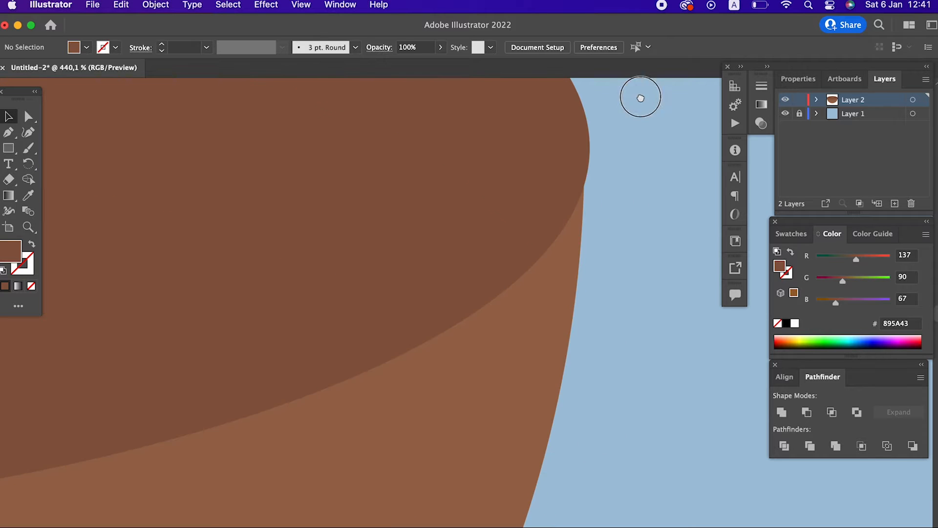
pyautogui.moveTo(633, 268); pyautogui.dragTo(474, 147)
pyautogui.click(582, 47)
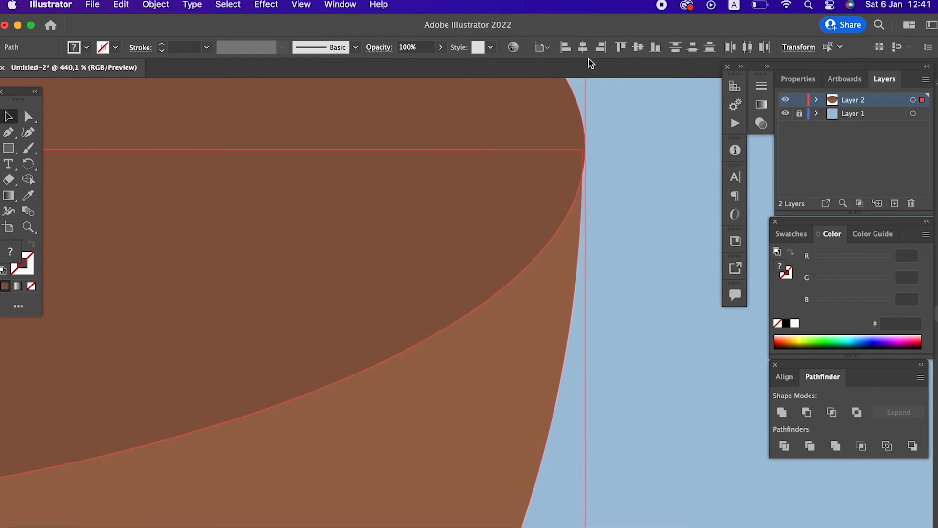
pyautogui.click(639, 211)
# Duplicate the bowl's top ellipse in front of itself and shrink the copy around its centre, leaving a thin rim.
pyautogui.press('z')
pyautogui.moveTo(581, 219); pyautogui.dragTo(418, 247)
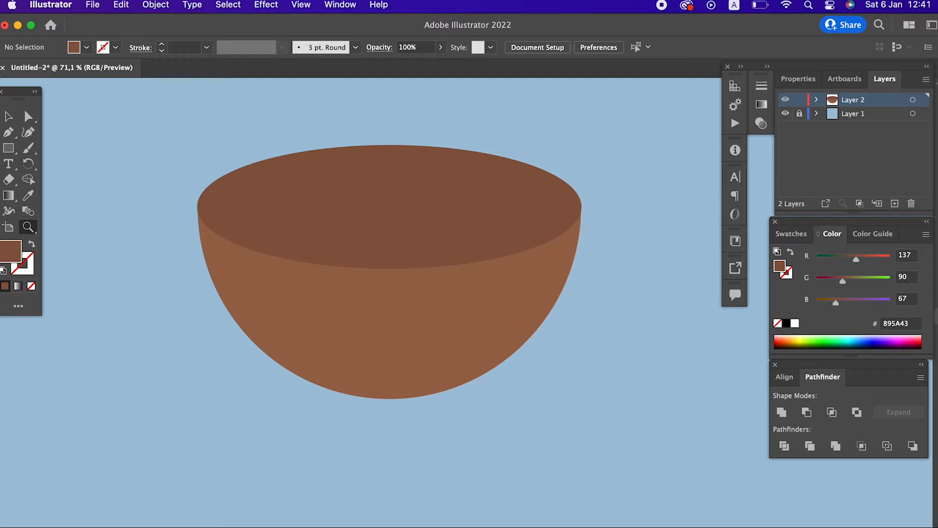
pyautogui.click(311, 210)
pyautogui.scroll(1, 251, 160)
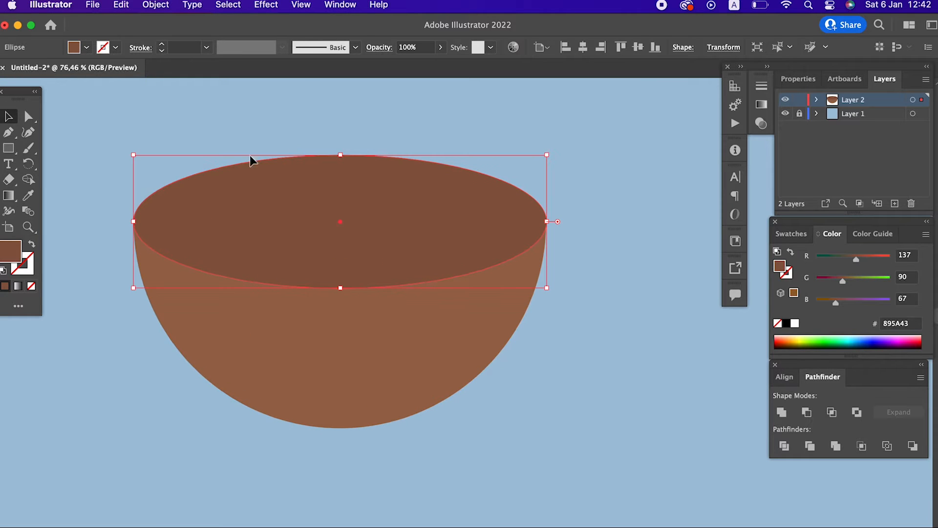
pyautogui.click(117, 6)
pyautogui.click(144, 73)
pyautogui.click(121, 5)
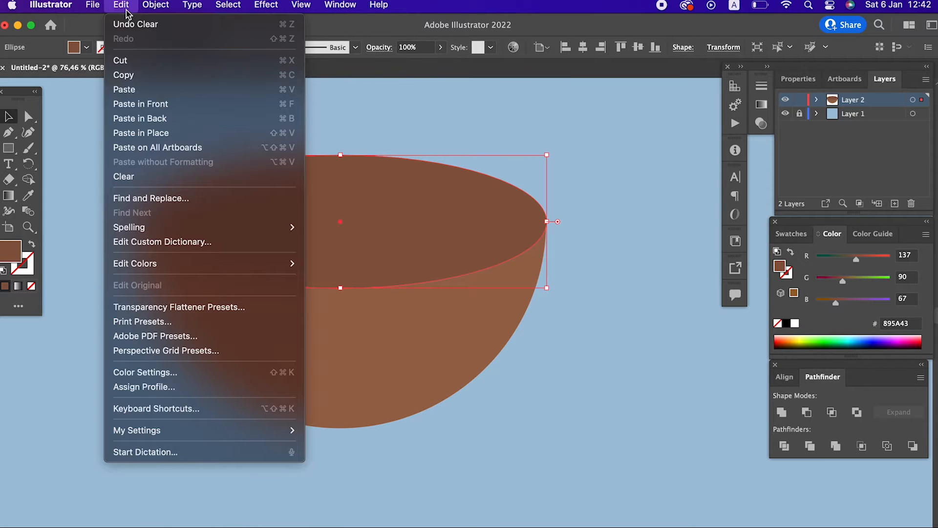
pyautogui.click(186, 105)
pyautogui.moveTo(546, 288); pyautogui.dragTo(536, 278)
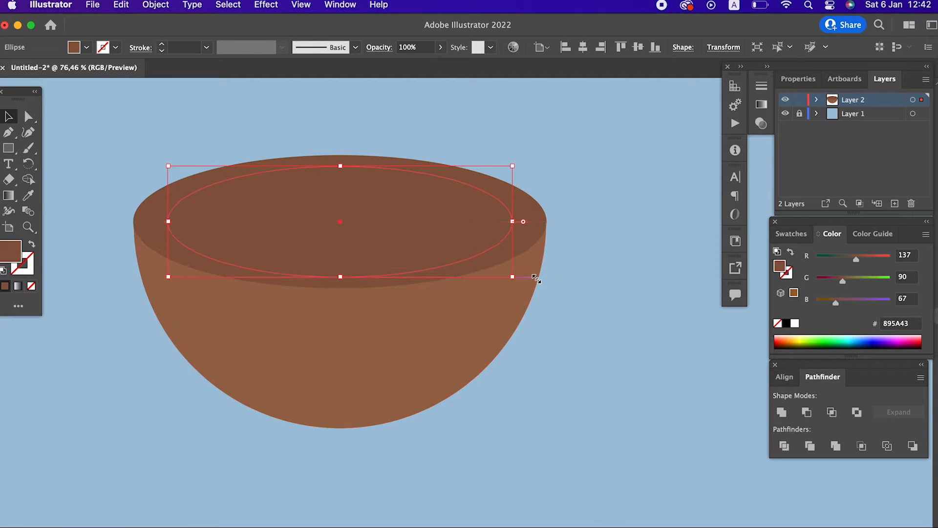
pyautogui.moveTo(513, 221); pyautogui.dragTo(530, 221)
# Set the inner ellipse's fill to the pale colour EFE4DF.
pyautogui.doubleClick(8, 251)
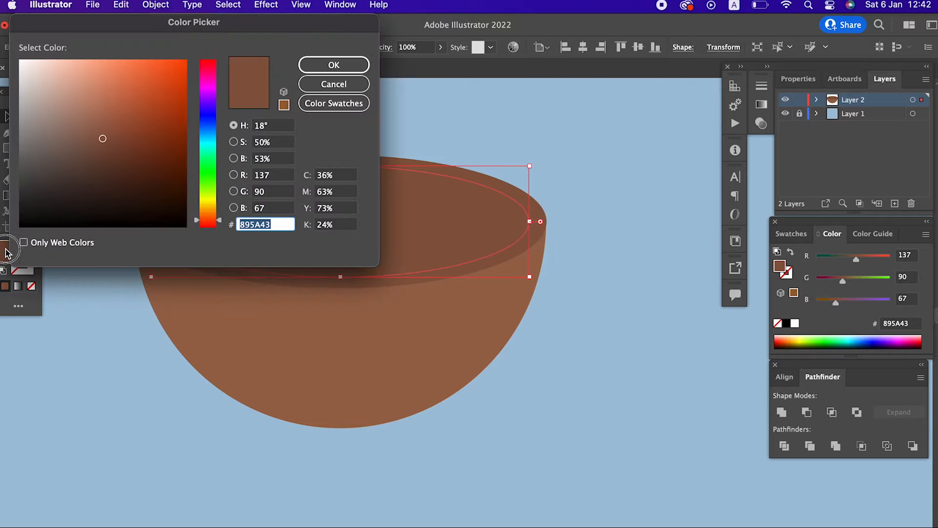
pyautogui.press('super+v')
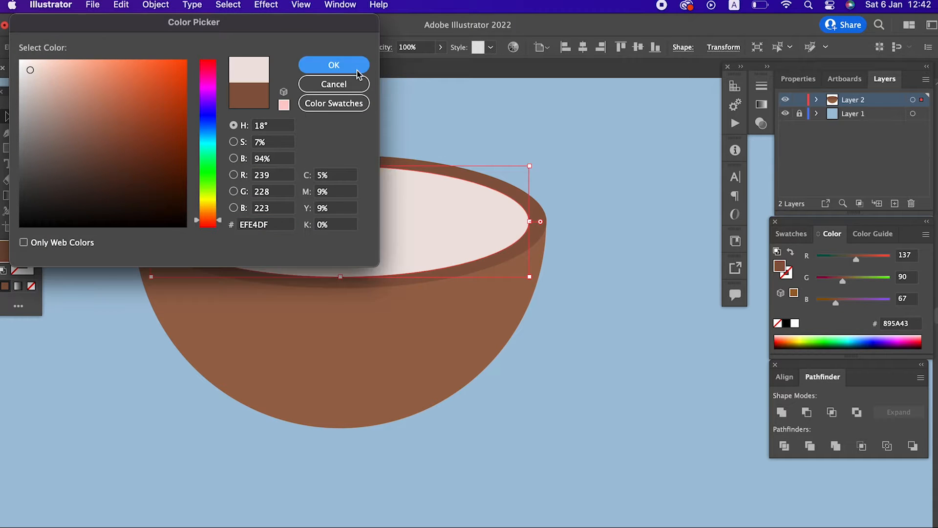
pyautogui.click(356, 67)
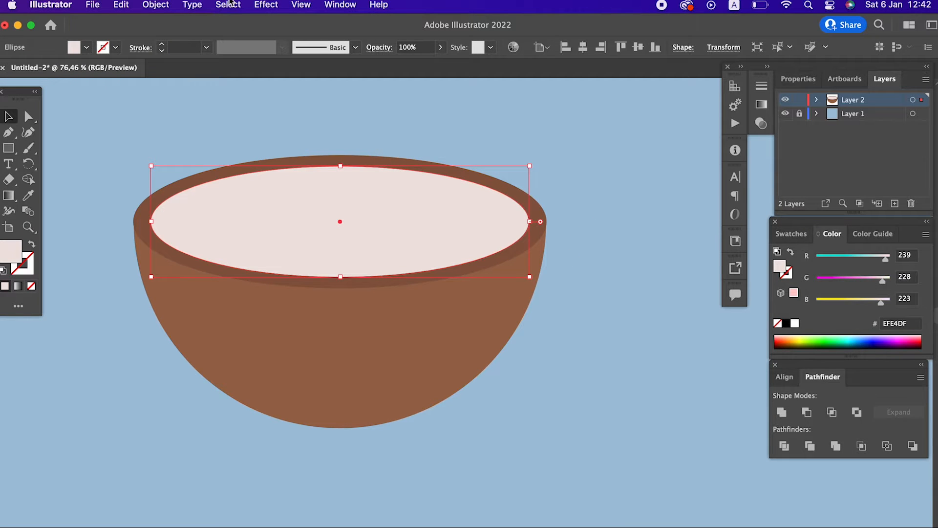
# Duplicate the pale ellipse in front of itself and reduce the copy to a narrower, flatter ellipse around the same centre.
pyautogui.click(121, 5)
pyautogui.click(153, 74)
pyautogui.click(121, 5)
pyautogui.click(166, 103)
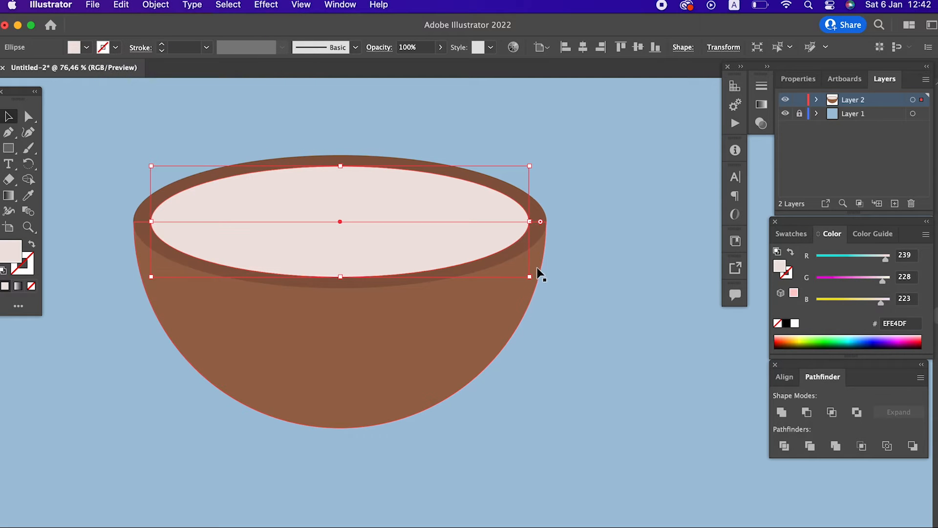
pyautogui.moveTo(532, 277); pyautogui.dragTo(508, 254)
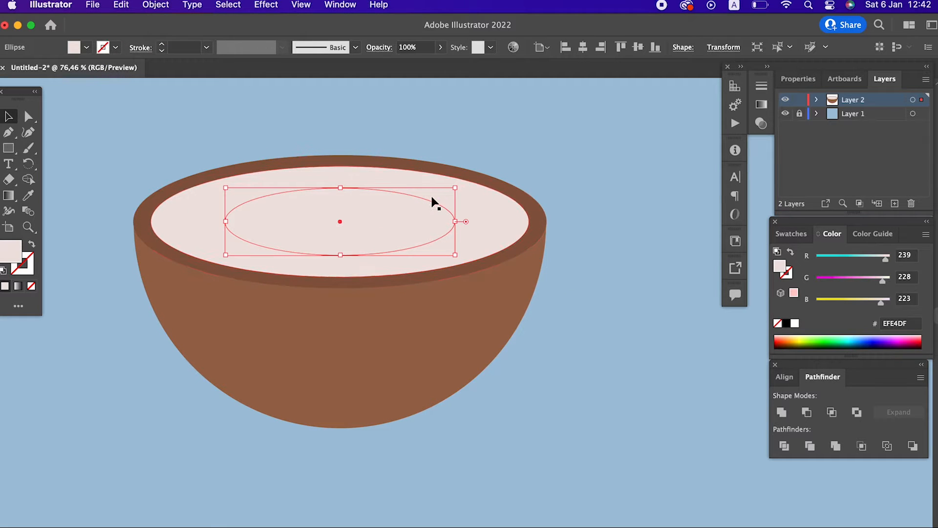
pyautogui.moveTo(454, 223); pyautogui.dragTo(493, 228)
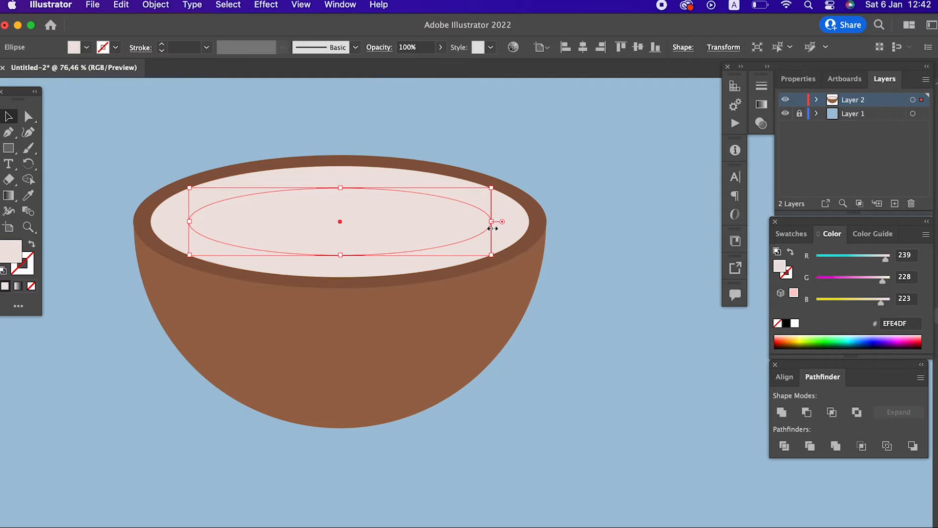
# Set the innermost ellipse's fill to greyish beige CEBAB2.
pyautogui.doubleClick(4, 254)
pyautogui.moveTo(42, 82); pyautogui.dragTo(44, 91)
pyautogui.click(337, 64)
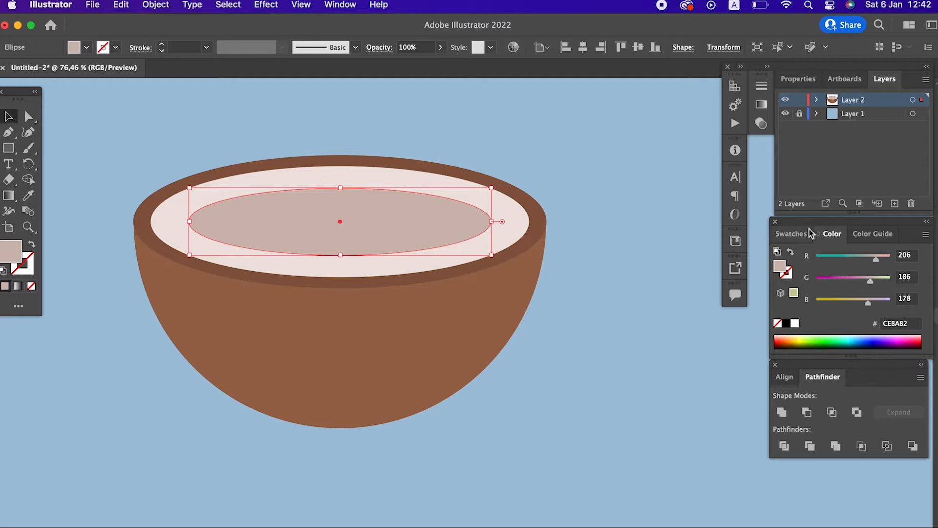
# Save the innermost ellipse's beige fill as a new colour swatch.
pyautogui.click(792, 234)
pyautogui.click(894, 347)
pyautogui.click(519, 392)
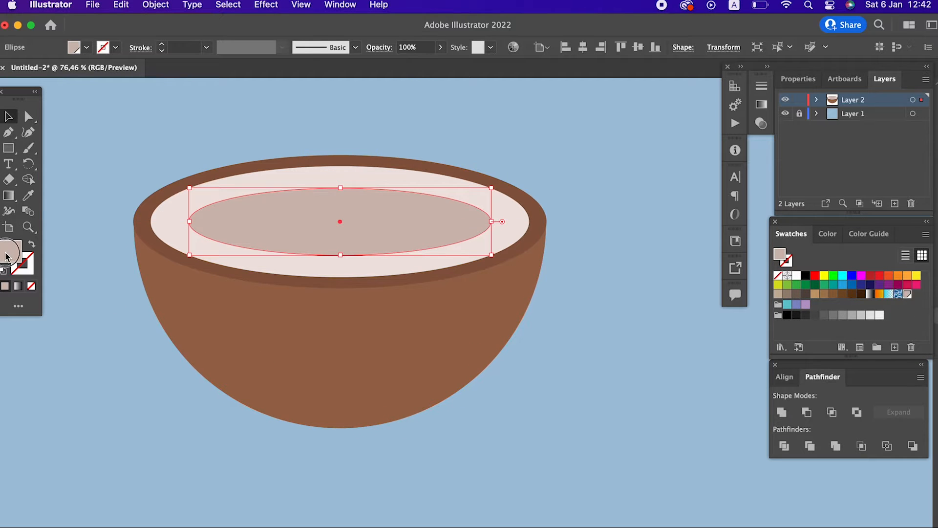
# Set the innermost ellipse's fill to darker greyish brown A89088 and save that fill as a new swatch.
pyautogui.doubleClick(6, 256)
pyautogui.moveTo(49, 110); pyautogui.dragTo(50, 117)
pyautogui.click(325, 68)
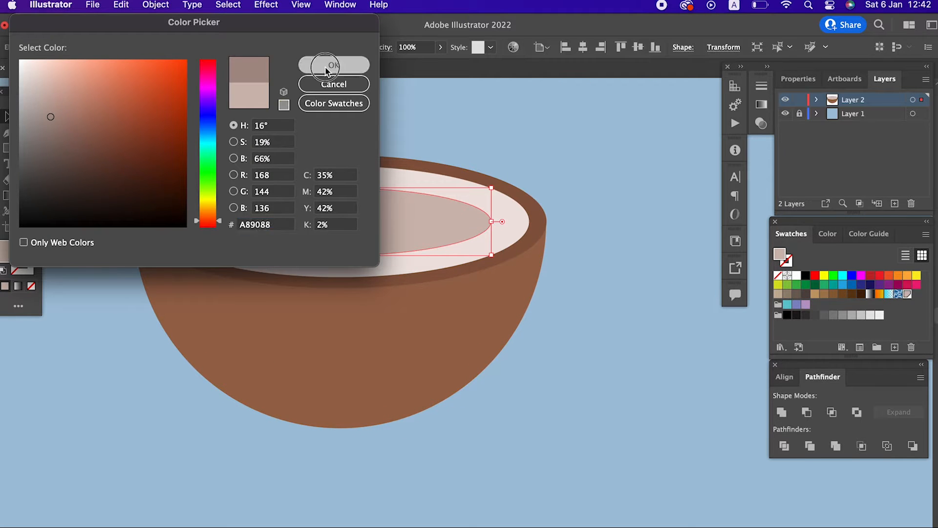
pyautogui.click(895, 349)
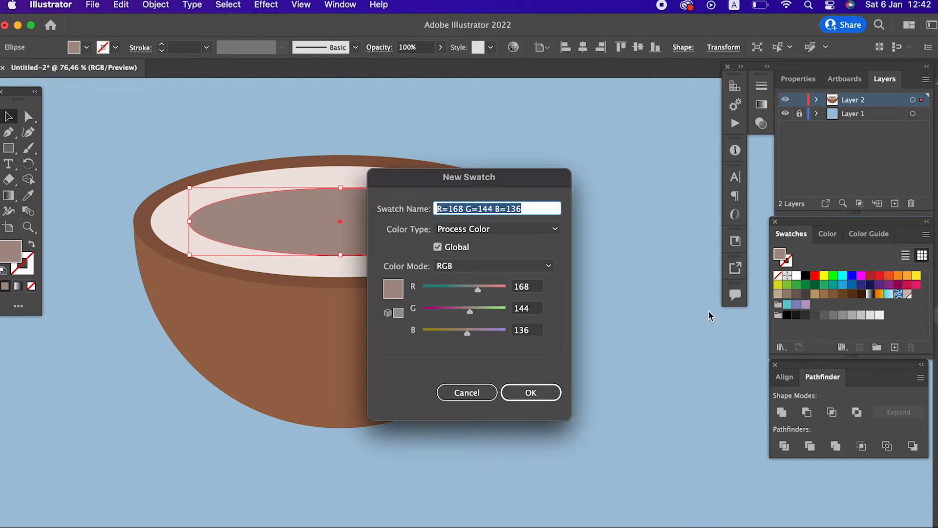
pyautogui.click(520, 389)
# Apply a vertical linear gradient to the innermost ellipse and set its lower colour stop to the A89088 swatch.
pyautogui.doubleClick(8, 197)
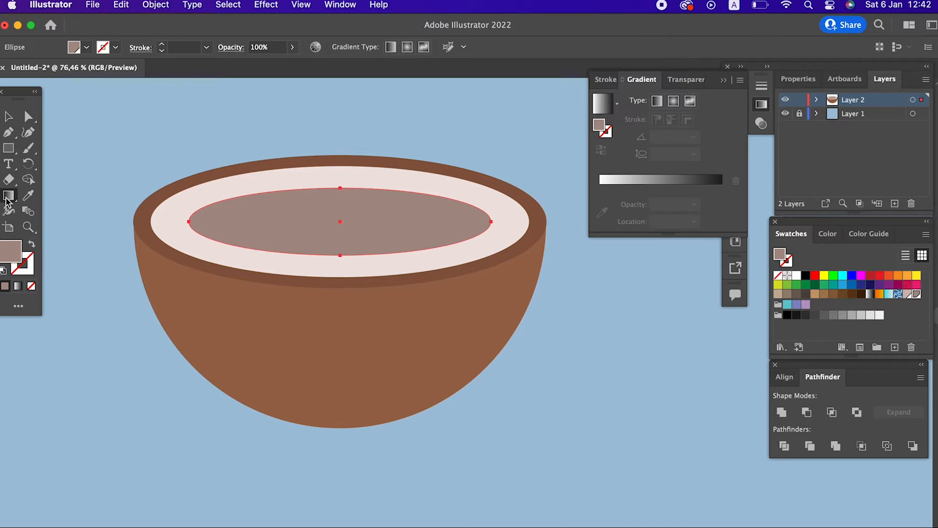
pyautogui.click(322, 207)
pyautogui.moveTo(341, 179); pyautogui.dragTo(339, 261)
pyautogui.doubleClick(339, 261)
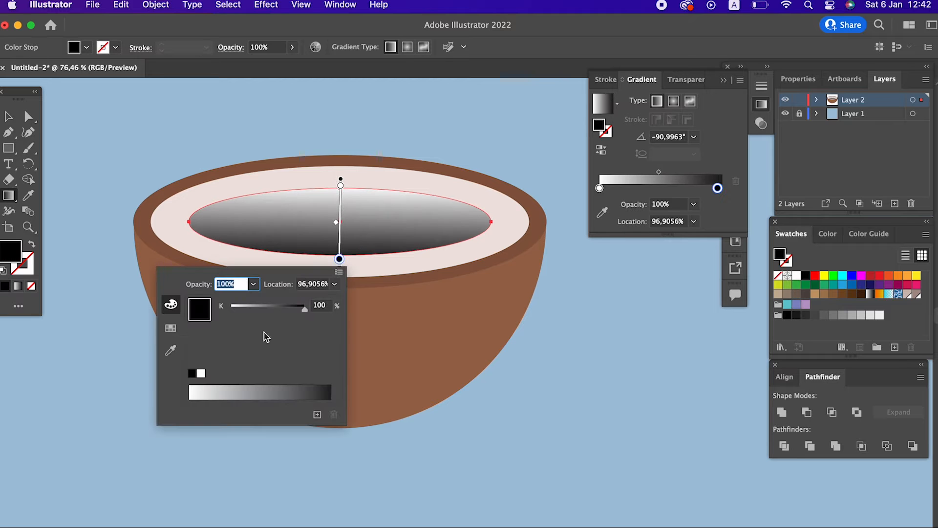
pyautogui.click(171, 328)
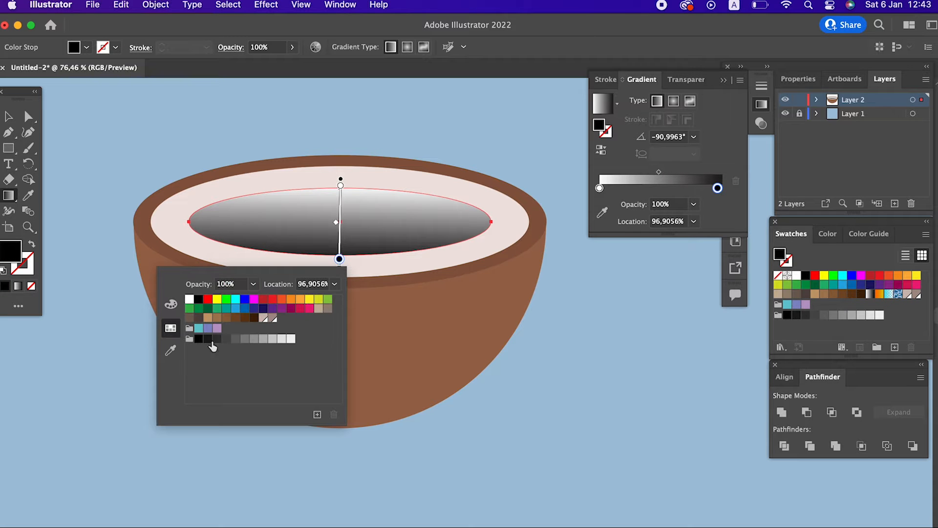
pyautogui.click(275, 318)
# Set the gradient's upper colour stop to the saved greyish beige swatch.
pyautogui.click(354, 196)
pyautogui.doubleClick(342, 186)
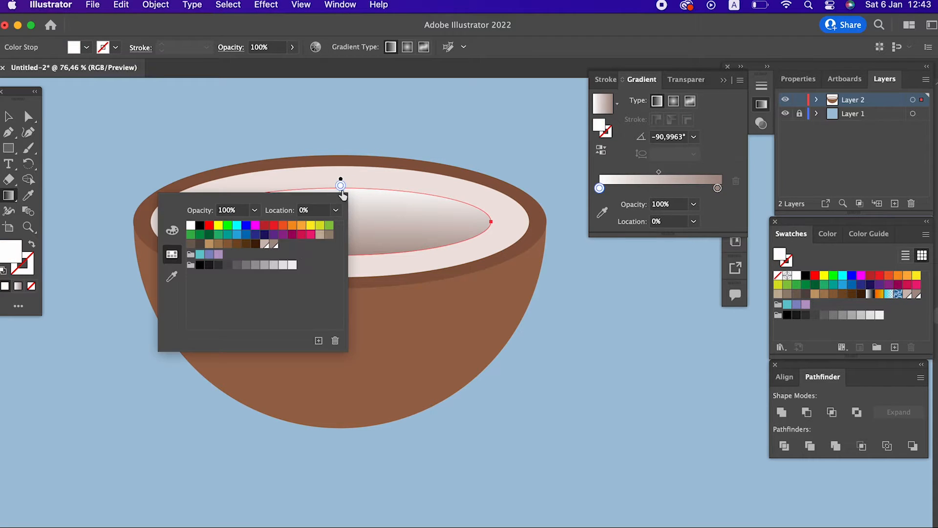
pyautogui.click(266, 244)
pyautogui.click(7, 115)
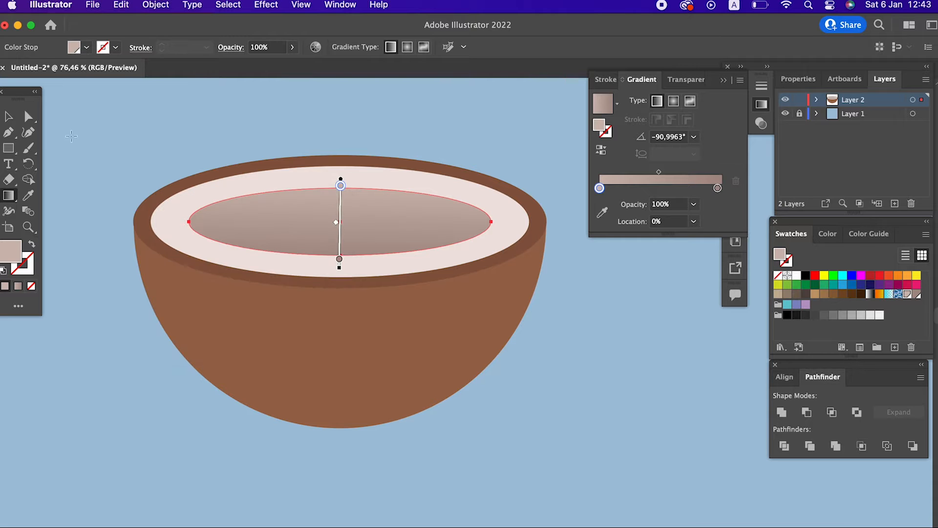
# Make the innermost gradient ellipse slightly taller around the same centre.
pyautogui.press('z')
pyautogui.moveTo(441, 184); pyautogui.dragTo(395, 281)
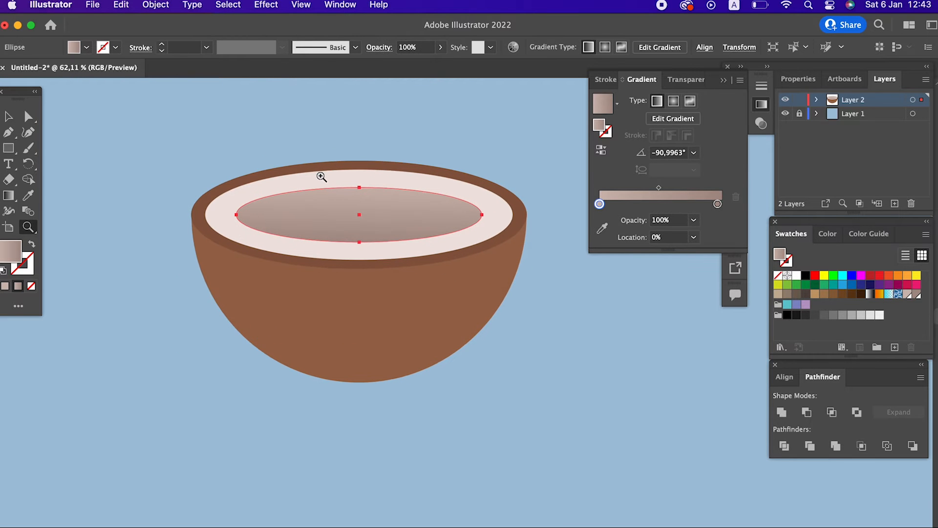
pyautogui.click(8, 116)
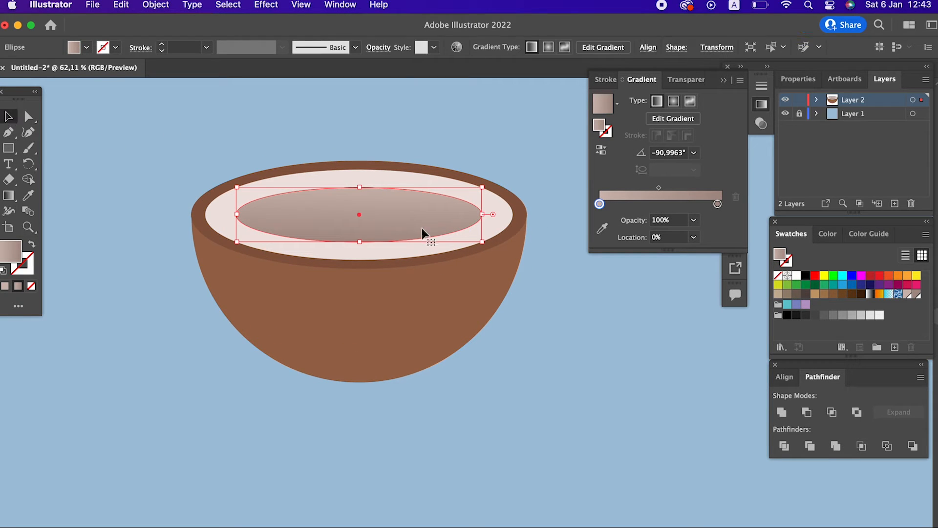
pyautogui.moveTo(359, 188); pyautogui.dragTo(361, 182)
pyautogui.click(606, 346)
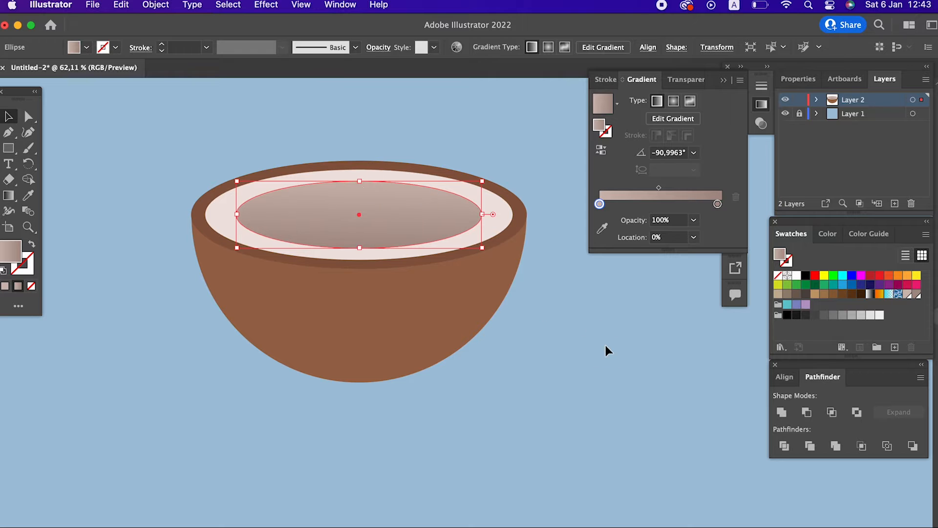
pyautogui.moveTo(599, 345); pyautogui.dragTo(586, 375)
pyautogui.press('z')
pyautogui.moveTo(523, 267); pyautogui.dragTo(478, 308)
pyautogui.moveTo(473, 313); pyautogui.dragTo(458, 289)
pyautogui.moveTo(387, 266); pyautogui.dragTo(443, 348)
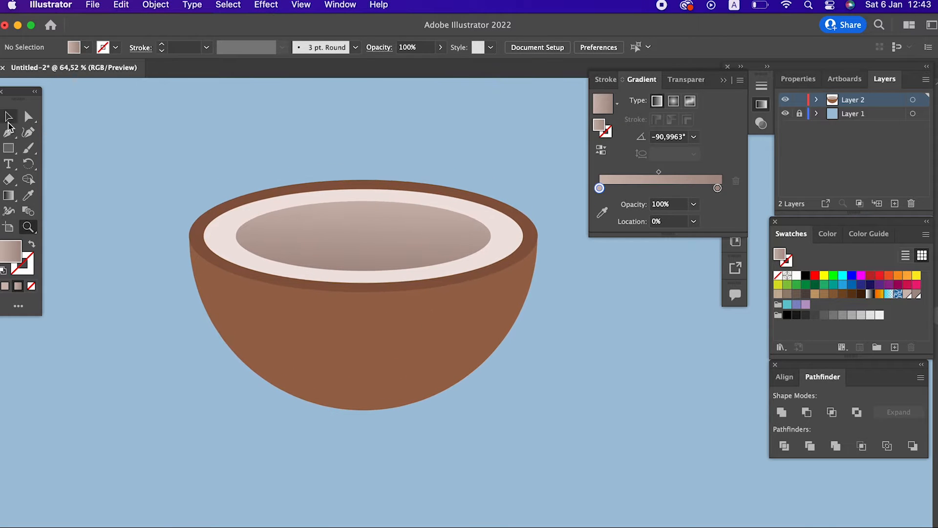
pyautogui.press('z')
pyautogui.moveTo(591, 283); pyautogui.dragTo(701, 289)
pyautogui.moveTo(550, 283); pyautogui.dragTo(446, 307)
pyautogui.moveTo(408, 312); pyautogui.dragTo(491, 337)
pyautogui.click(7, 117)
pyautogui.moveTo(377, 224); pyautogui.dragTo(391, 296)
pyautogui.moveTo(392, 296); pyautogui.dragTo(341, 256)
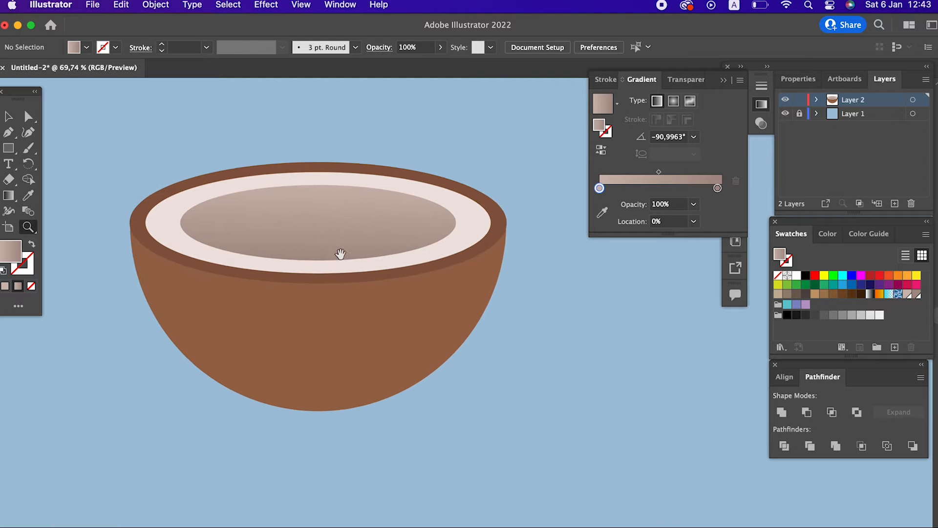
# Duplicate the bowl's brown half circle in place, in front of the original.
pyautogui.click(340, 345)
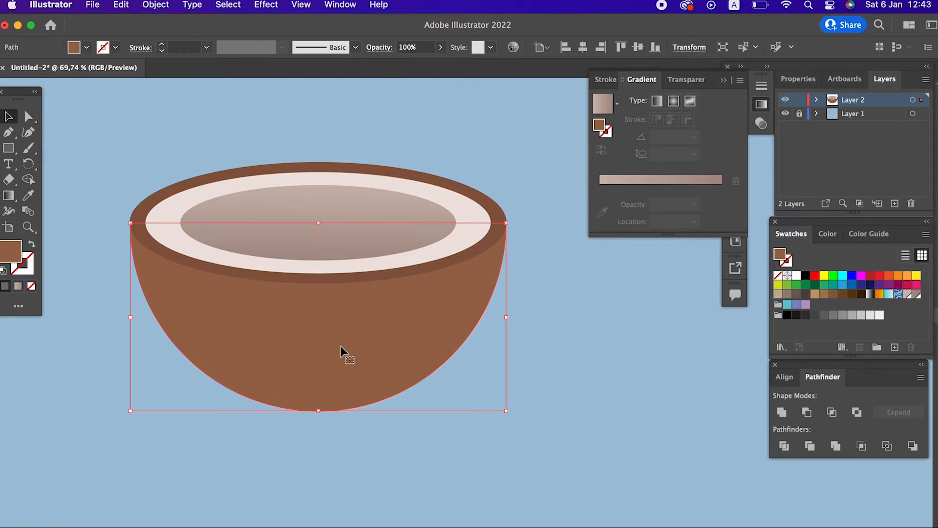
pyautogui.click(123, 6)
pyautogui.click(135, 72)
pyautogui.click(121, 6)
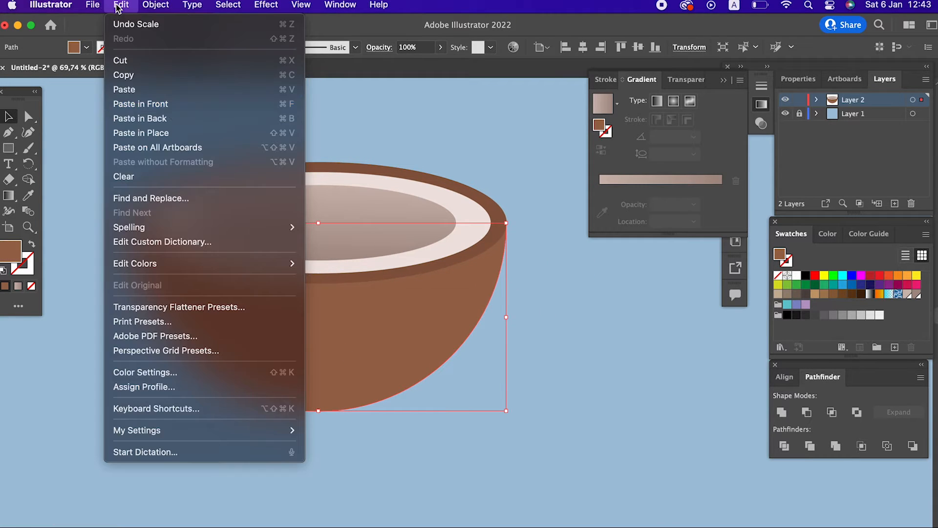
pyautogui.click(171, 103)
# Fill the half-circle copy with a darker brown and shrink it slightly around its centre.
pyautogui.doubleClick(10, 253)
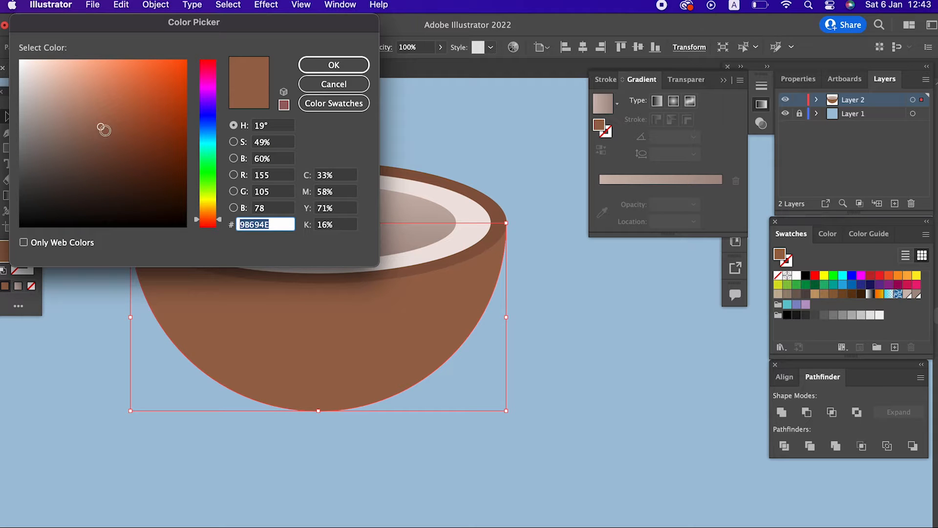
pyautogui.click(110, 139)
pyautogui.click(312, 65)
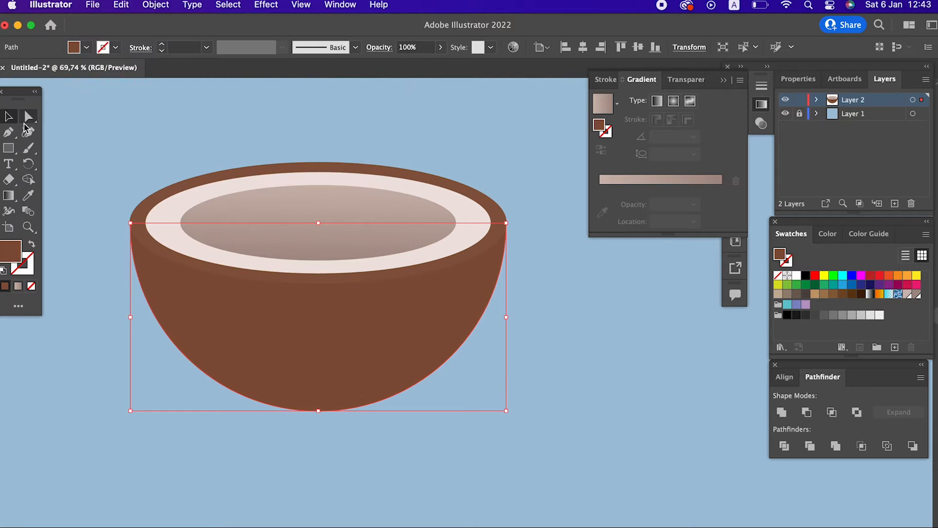
pyautogui.moveTo(508, 411)
pyautogui.mouseDown()
pyautogui.moveTo(498, 397)
pyautogui.moveTo(507, 406)
pyautogui.mouseUp()
pyautogui.click(569, 362)
# Draw a tall dark brown ellipse over the middle of the bowl, reaching from above the rim to just below the base.
pyautogui.moveTo(476, 267); pyautogui.dragTo(492, 295)
pyautogui.moveTo(492, 295); pyautogui.dragTo(447, 298)
pyautogui.moveTo(446, 297); pyautogui.dragTo(445, 274)
pyautogui.moveTo(10, 149); pyautogui.dragTo(81, 163)
pyautogui.moveTo(250, 128); pyautogui.dragTo(470, 386)
pyautogui.click(9, 116)
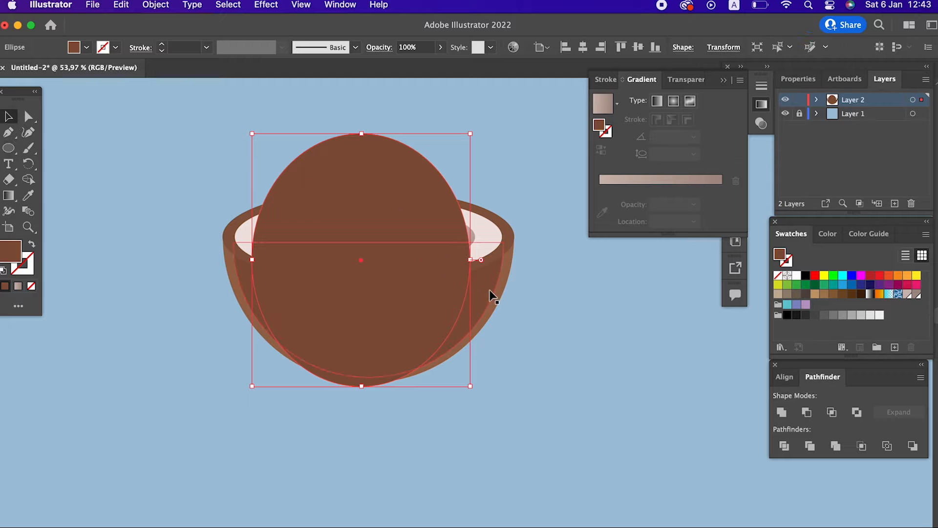
# Divide the tall ellipse and the dark half circle, ungroup the pieces, and delete those covering the bowl's centre and opening.
pyautogui.keyDown('shift'); pyautogui.click(506, 286); pyautogui.keyUp('shift')
pyautogui.click(784, 446)
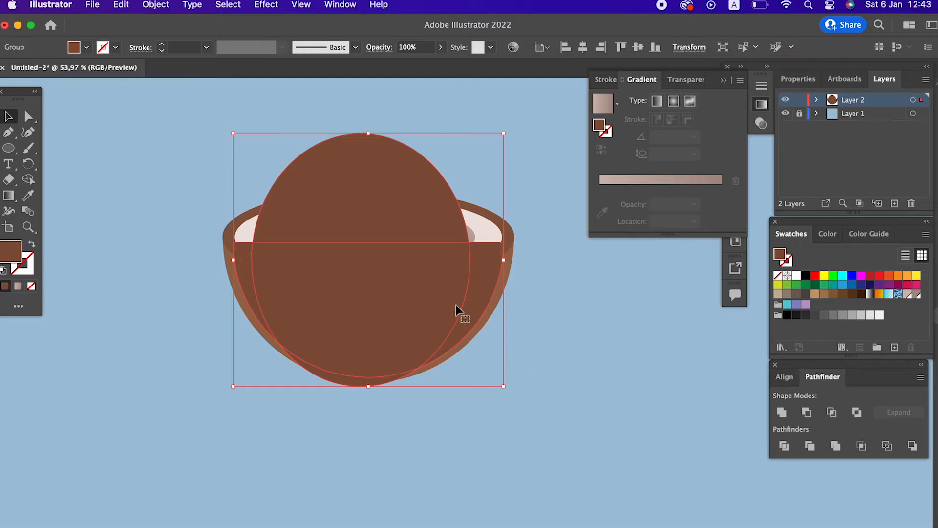
pyautogui.rightClick(404, 284)
pyautogui.click(473, 402)
pyautogui.click(476, 405)
pyautogui.click(403, 178)
pyautogui.press('Delete')
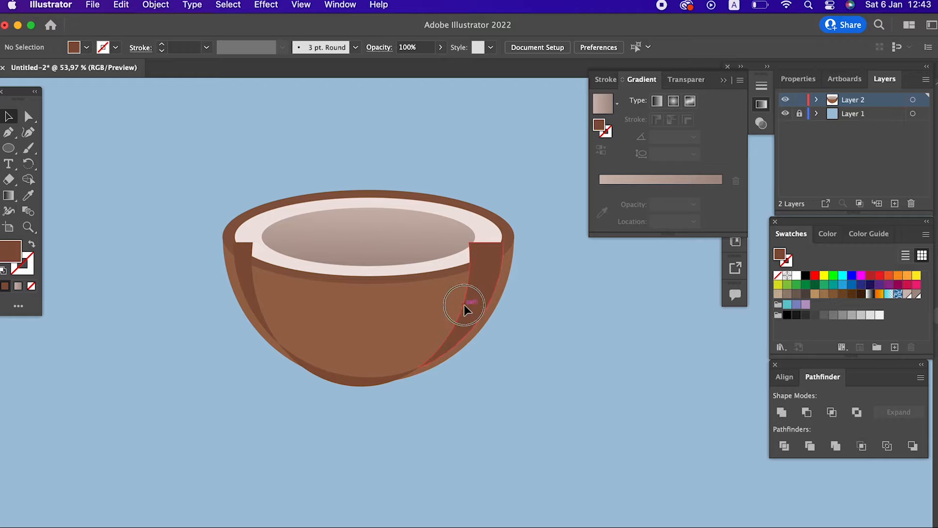
# Delete the leftover dark sliver along the bowl's base, keeping the two side shadow pieces.
pyautogui.click(463, 305)
pyautogui.moveTo(513, 407); pyautogui.dragTo(198, 316)
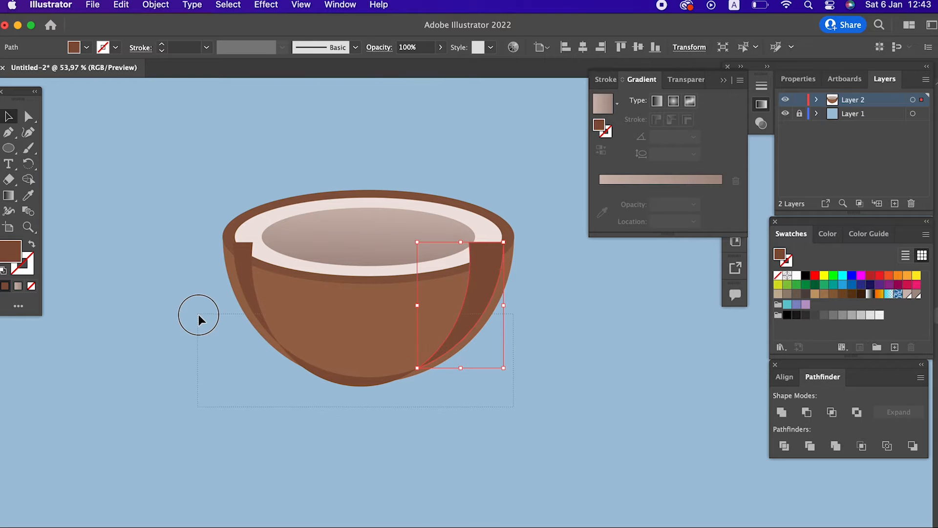
pyautogui.click(453, 428)
pyautogui.click(366, 380)
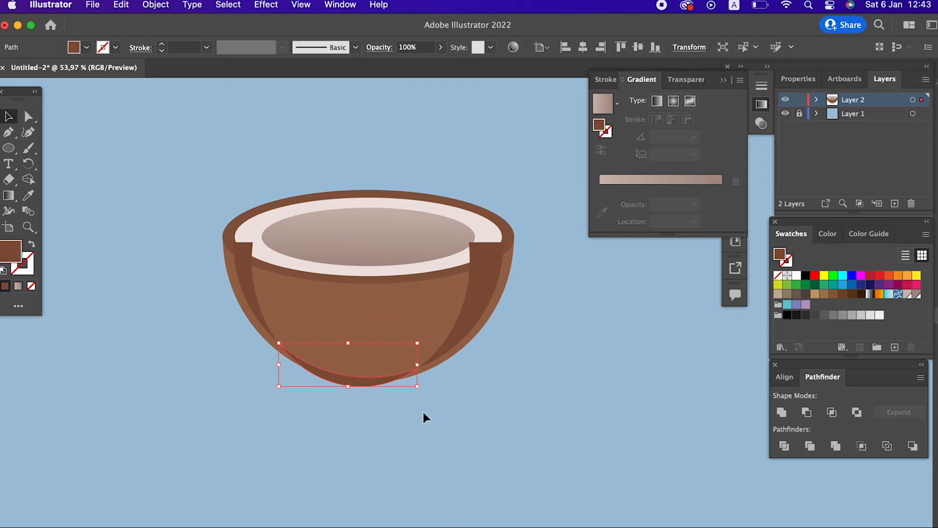
pyautogui.press('Delete')
# Send the bowl body and its two dark side shadows to the back, behind the rim ellipses.
pyautogui.moveTo(426, 387); pyautogui.dragTo(424, 385)
pyautogui.click(155, 5)
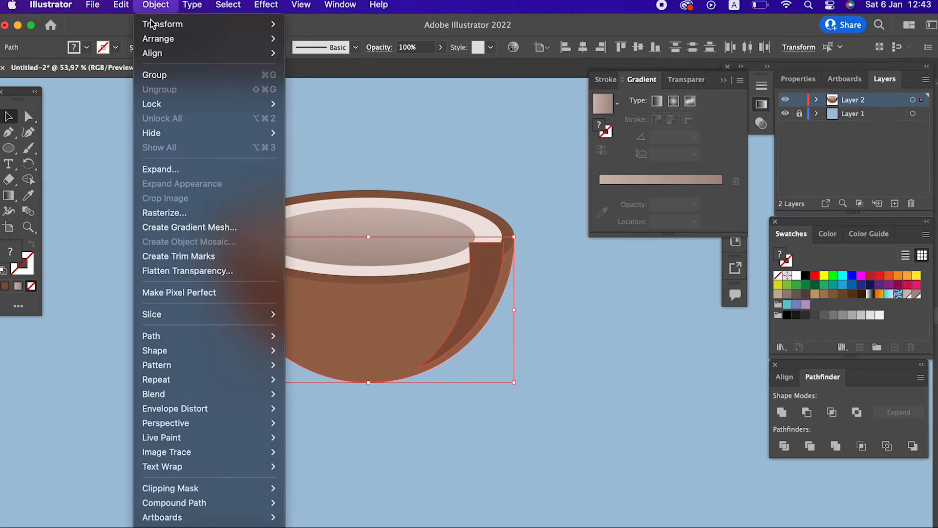
pyautogui.moveTo(161, 43)
pyautogui.click(405, 82)
pyautogui.click(570, 330)
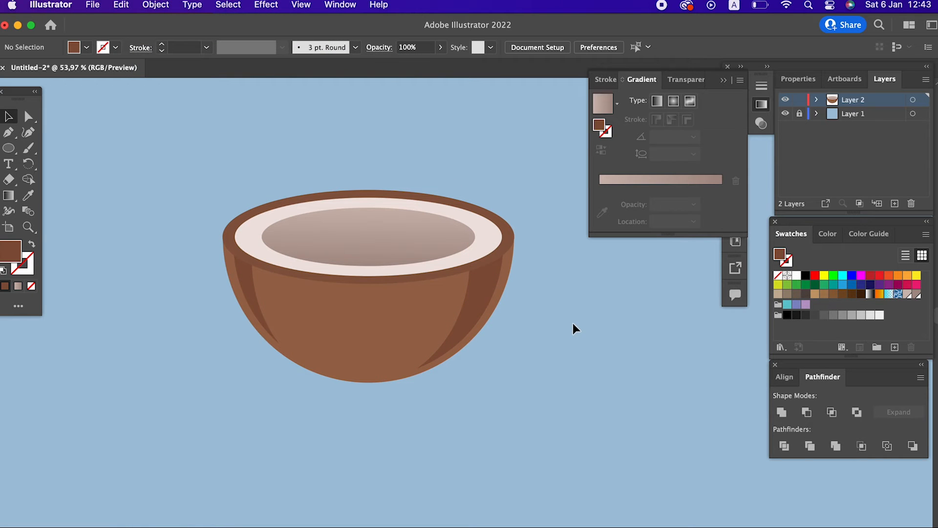
pyautogui.press('z')
pyautogui.click(557, 318)
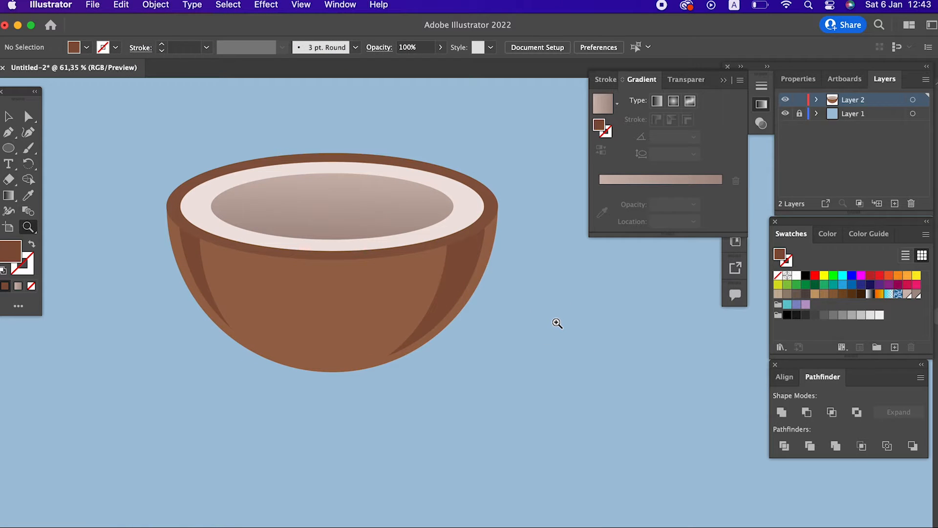
pyautogui.click(6, 151)
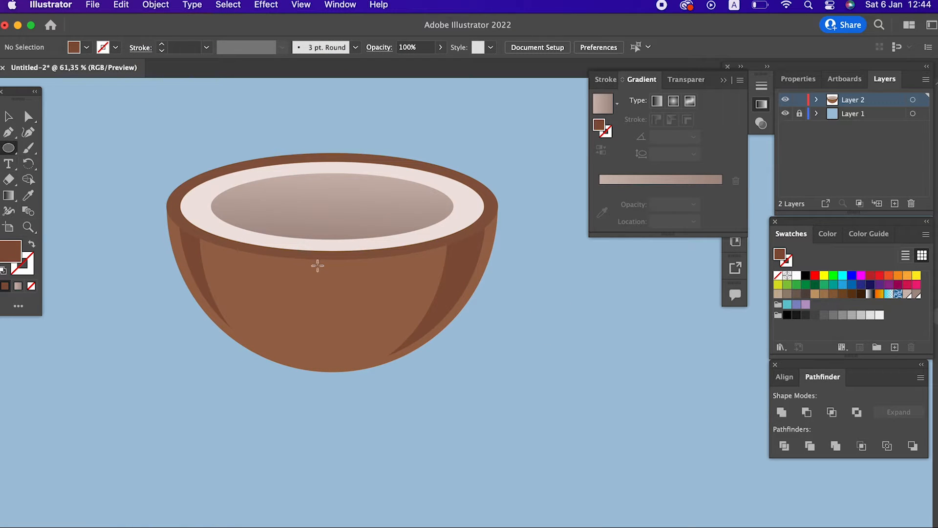
pyautogui.click(6, 115)
pyautogui.click(331, 331)
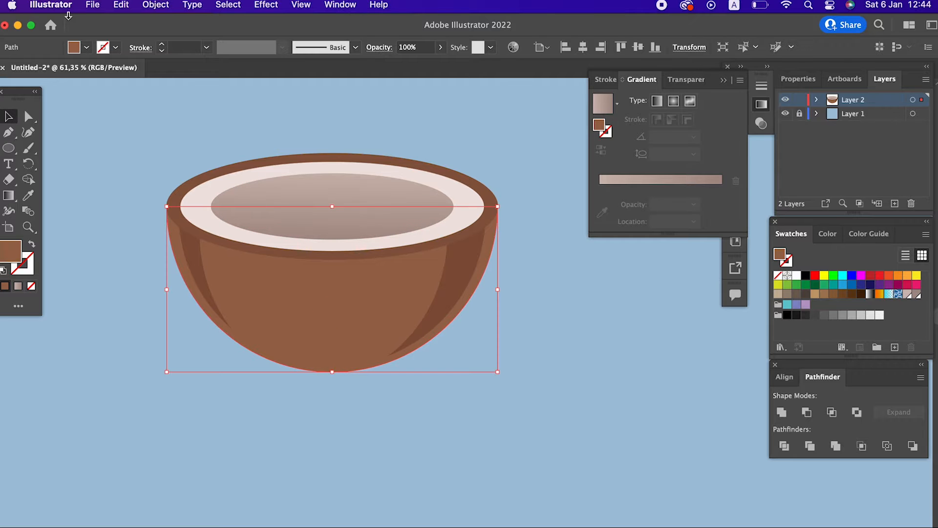
pyautogui.click(121, 4)
pyautogui.click(157, 86)
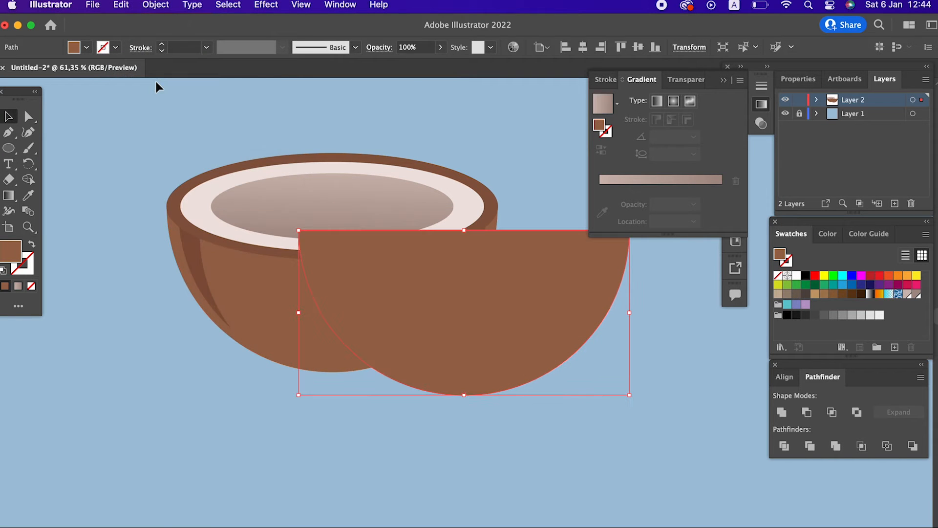
pyautogui.press('super+z')
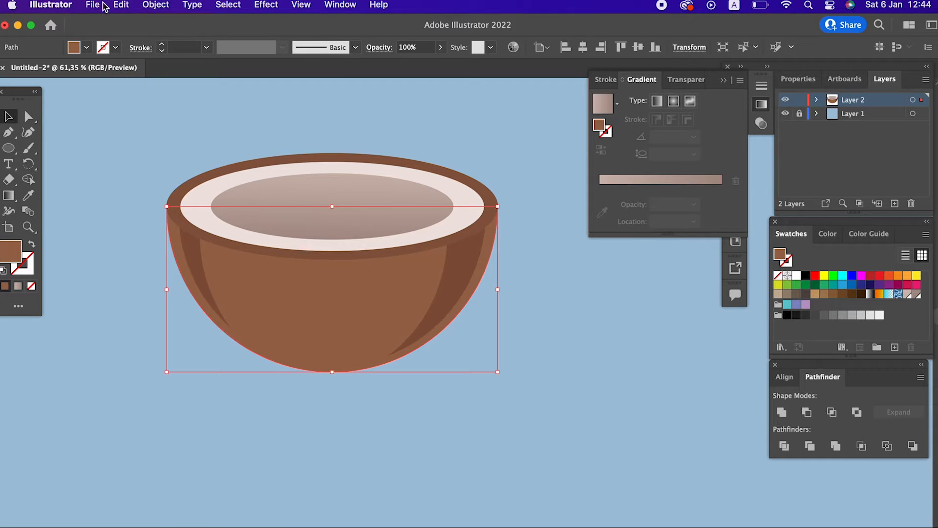
# Copy the bowl's half circle and paste the copy directly in front at the same position.
pyautogui.click(118, 5)
pyautogui.click(125, 76)
pyautogui.click(120, 5)
pyautogui.click(178, 102)
# Fill the new half circle with light reddish brown C17D5F and shrink it around its centre to sit inside the bowl.
pyautogui.doubleClick(10, 254)
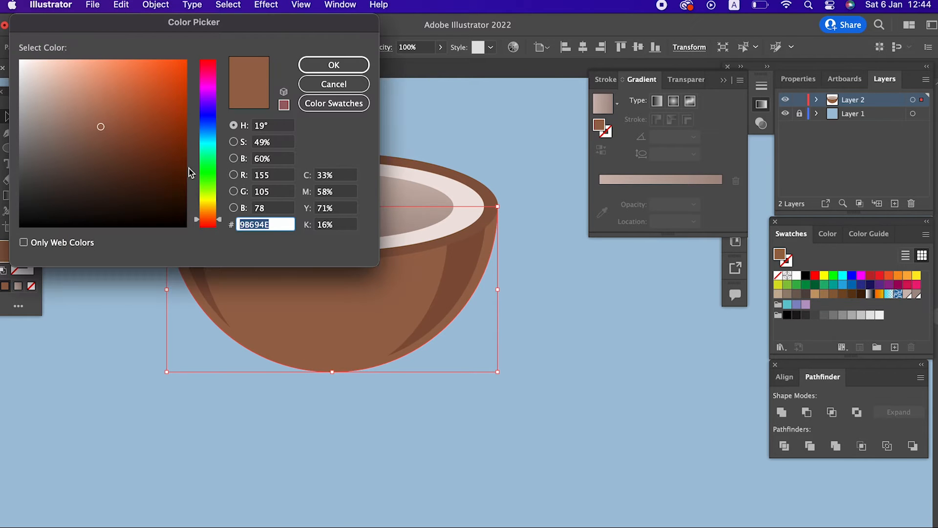
pyautogui.moveTo(106, 115)
pyautogui.mouseDown()
pyautogui.moveTo(94, 98)
pyautogui.moveTo(104, 97)
pyautogui.mouseUp()
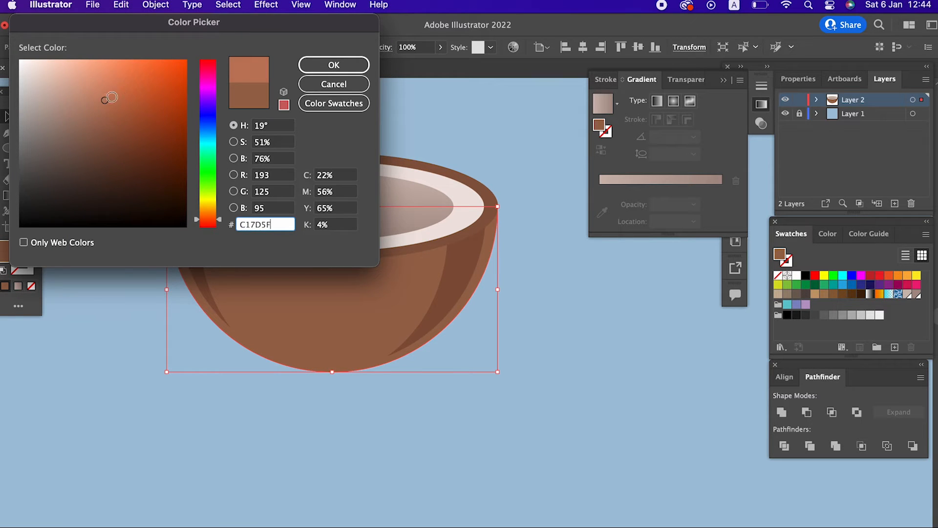
pyautogui.click(334, 64)
pyautogui.moveTo(497, 372); pyautogui.dragTo(483, 350)
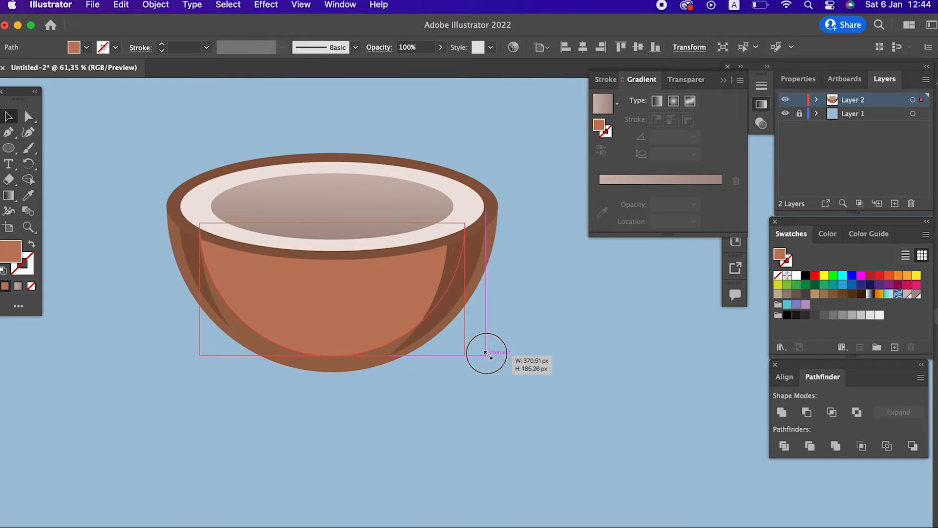
pyautogui.moveTo(486, 354); pyautogui.dragTo(486, 353)
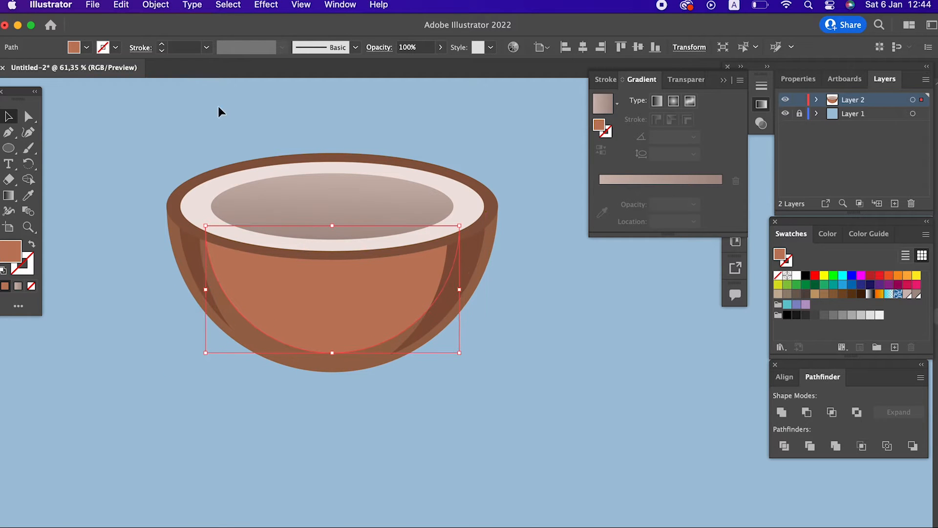
# Draw a tall, narrow light brown ellipse over the middle of the light half circle, extending above the rim.
pyautogui.click(11, 149)
pyautogui.moveTo(259, 126); pyautogui.dragTo(417, 362)
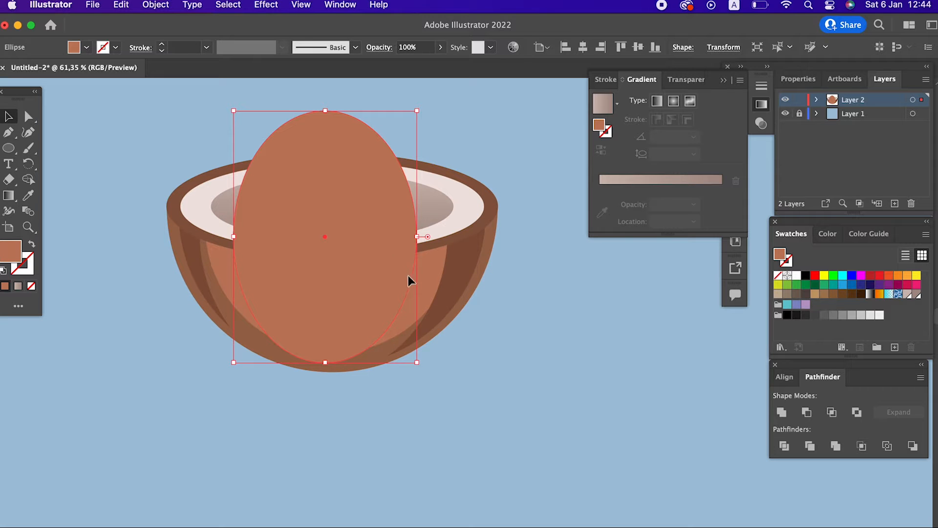
pyautogui.click(7, 147)
pyautogui.click(9, 116)
# Divide the light half circle with the overlapping tall ellipse and ungroup the resulting pieces.
pyautogui.keyDown('shift'); pyautogui.click(423, 293); pyautogui.keyUp('shift')
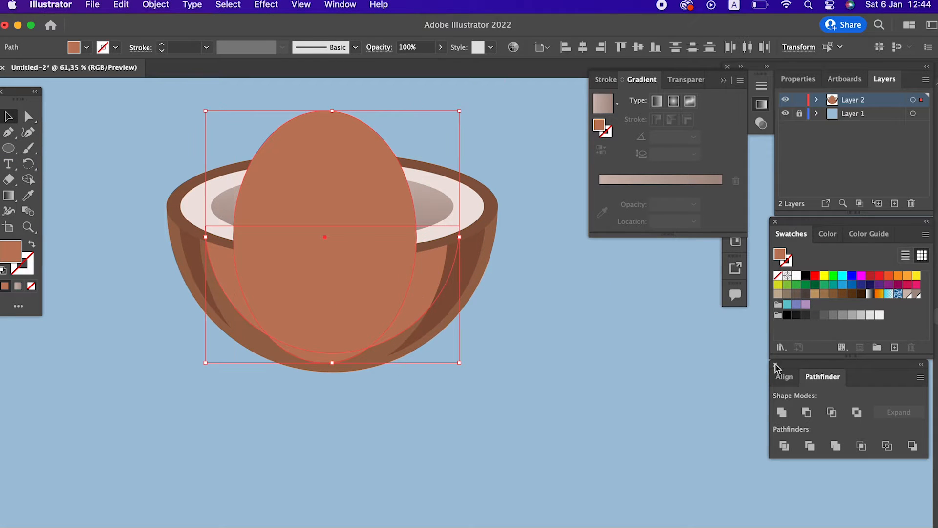
pyautogui.click(784, 447)
pyautogui.rightClick(339, 287)
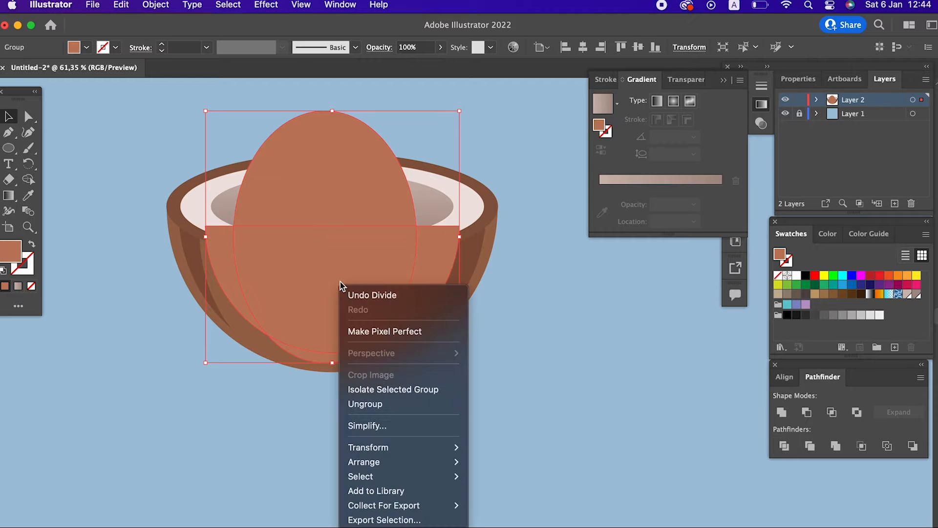
pyautogui.click(403, 403)
# Delete the ellipse's upper, central and lower pieces, keeping only the two curved light strips at the bowl's sides.
pyautogui.click(356, 184)
pyautogui.press('Delete')
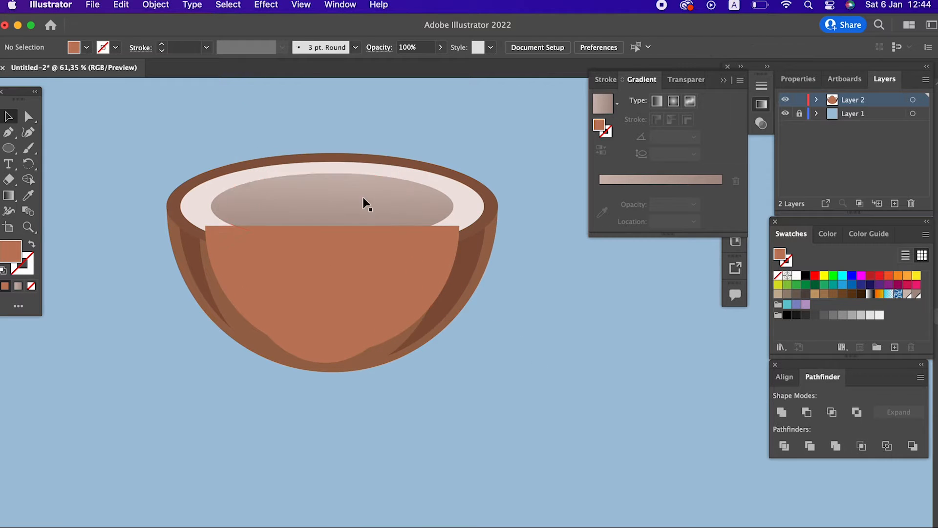
pyautogui.click(411, 236)
pyautogui.press('Delete')
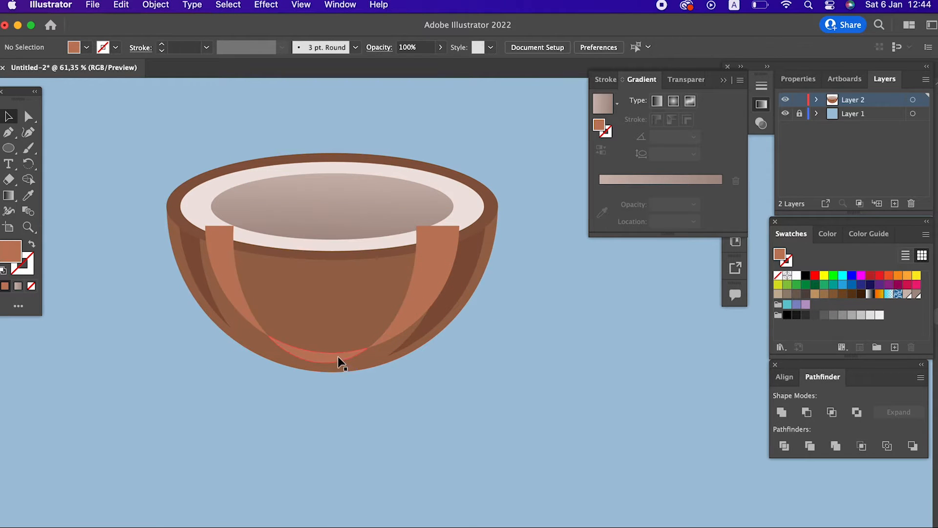
# Send the bowl body, dark side shadows and light strips to the back, behind the rim ellipses.
pyautogui.moveTo(492, 393); pyautogui.dragTo(151, 313)
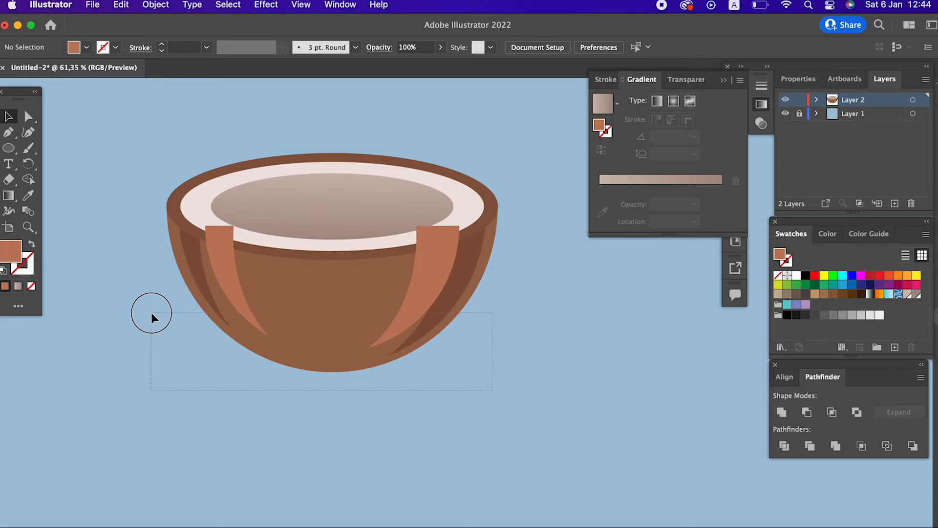
pyautogui.click(157, 6)
pyautogui.moveTo(166, 44)
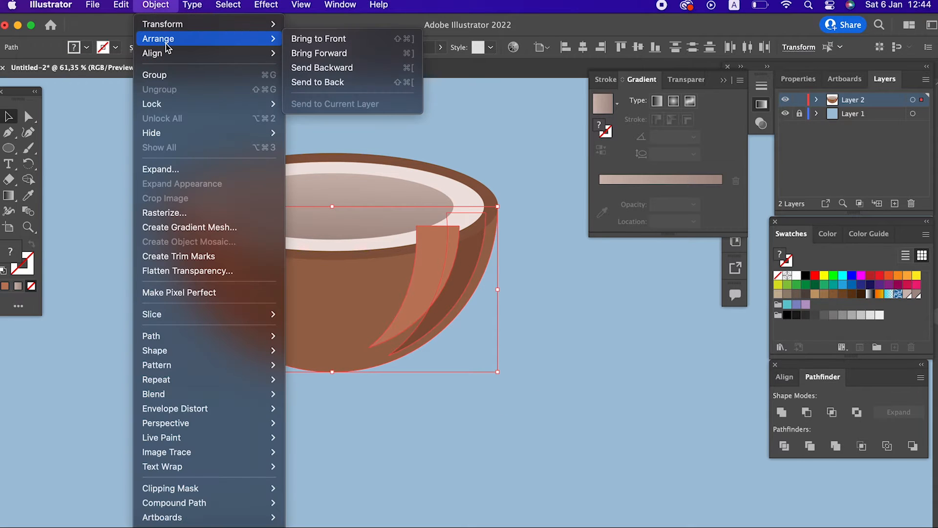
pyautogui.click(318, 82)
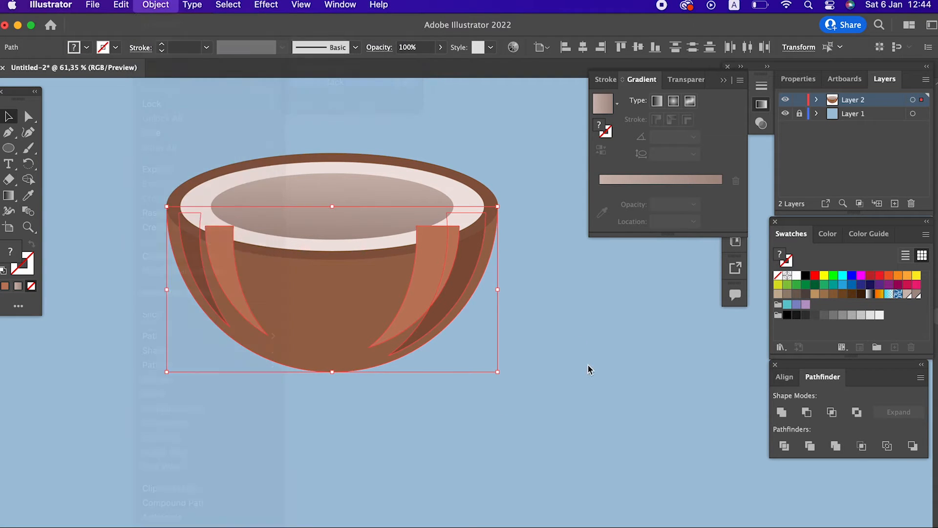
pyautogui.click(586, 371)
# Draw a curved Pen path from the bowl's right light strip down to the lower edge of its body.
pyautogui.press('z')
pyautogui.moveTo(586, 370); pyautogui.dragTo(366, 312)
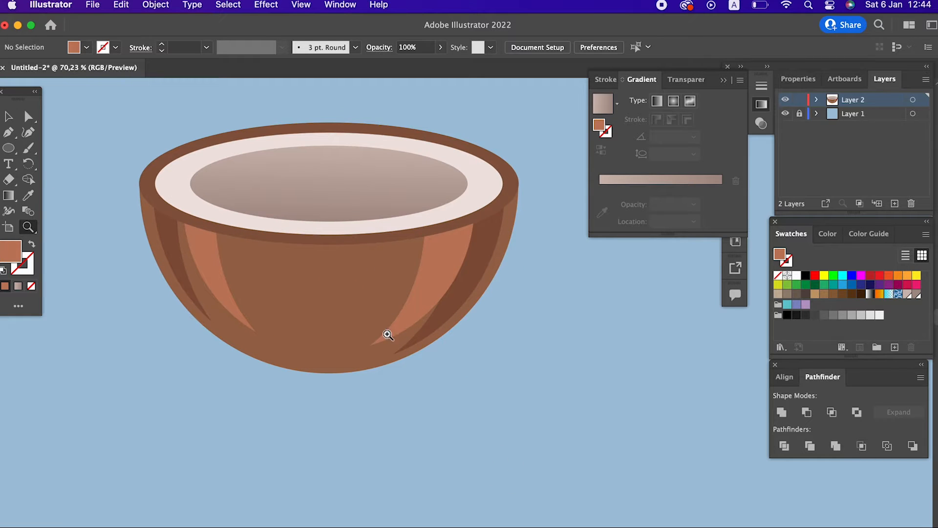
pyautogui.moveTo(429, 373); pyautogui.dragTo(421, 364)
pyautogui.click(6, 133)
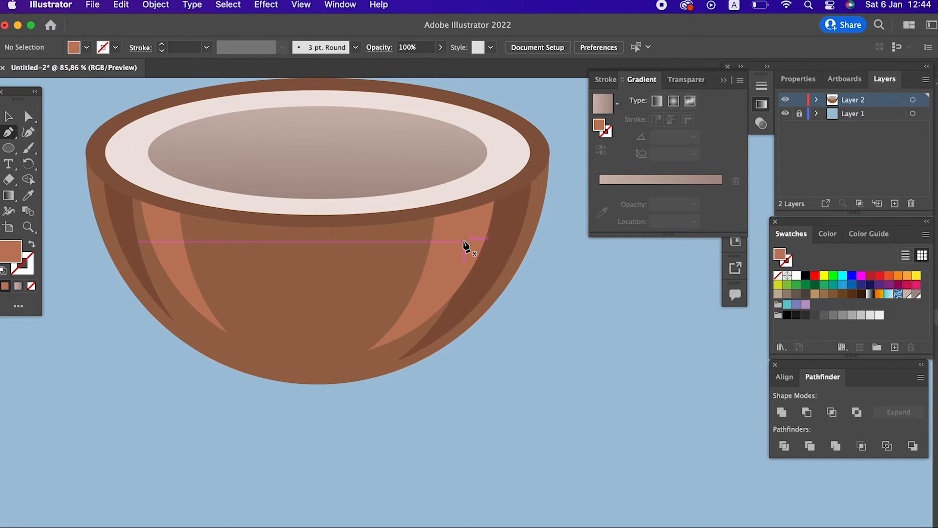
pyautogui.click(457, 245)
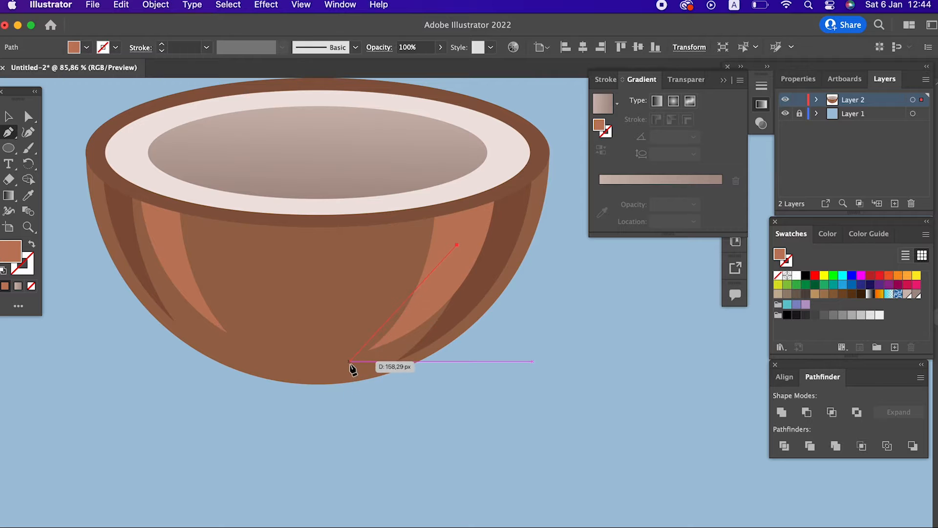
pyautogui.moveTo(265, 400); pyautogui.dragTo(265, 400)
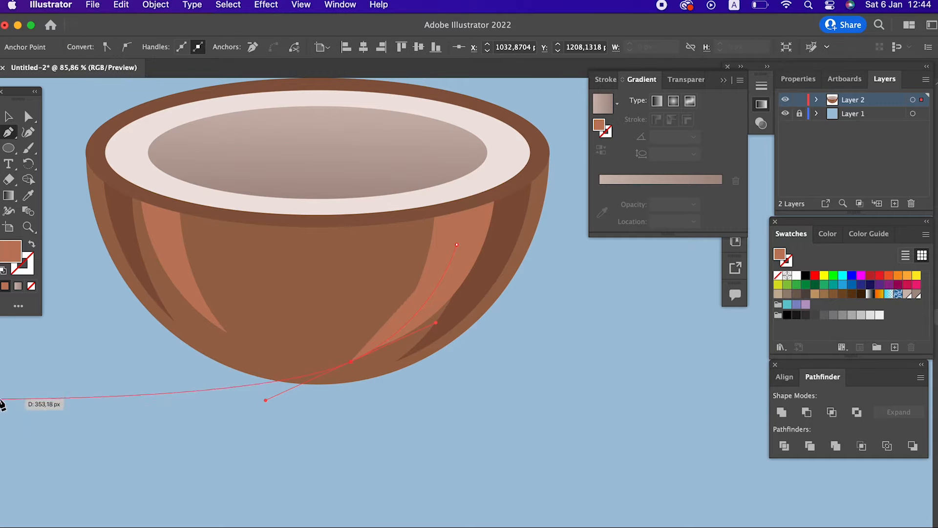
# Set the right curve's colour to golden D6A44D and swap it from fill to stroke.
pyautogui.doubleClick(10, 251)
pyautogui.moveTo(204, 198); pyautogui.dragTo(208, 214)
pyautogui.moveTo(100, 98); pyautogui.dragTo(129, 87)
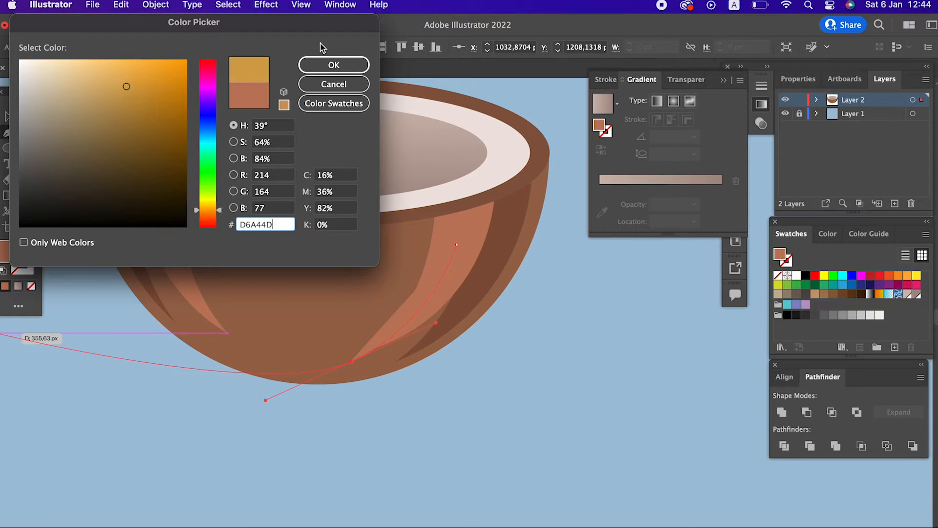
pyautogui.click(323, 66)
pyautogui.hotkey('shift', 'x')
pyautogui.click(9, 117)
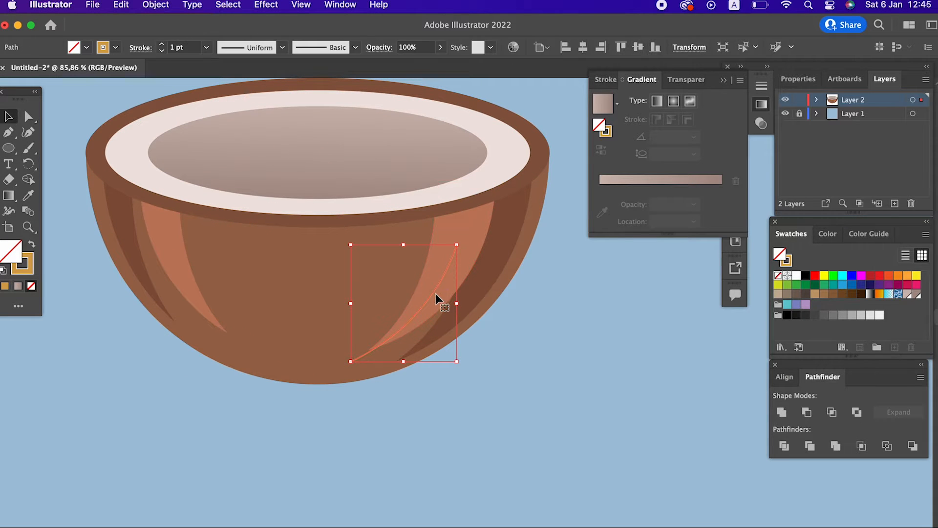
# Set the golden curve's stroke to 16 pt with the lens-shaped width profile that tapers at both ends.
pyautogui.click(179, 48)
pyautogui.write('16')
pyautogui.press('Return')
pyautogui.click(269, 46)
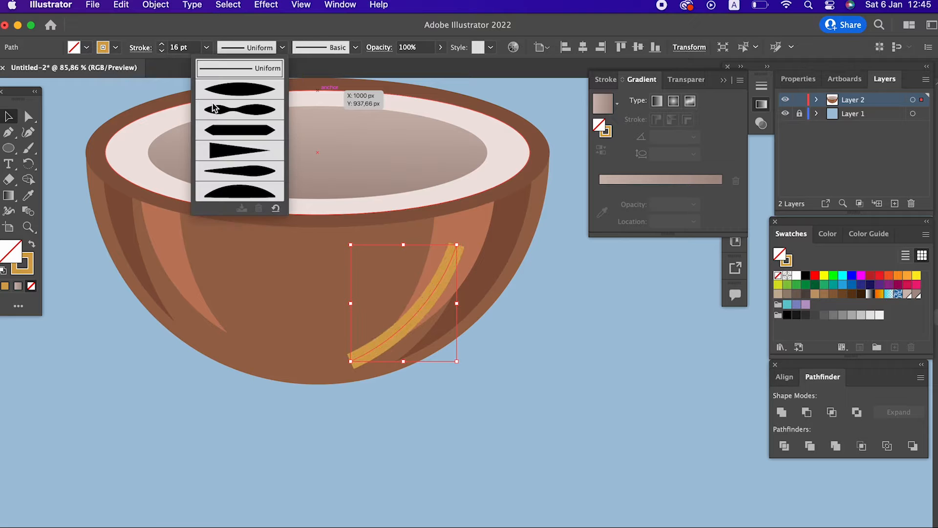
pyautogui.click(237, 98)
pyautogui.click(545, 392)
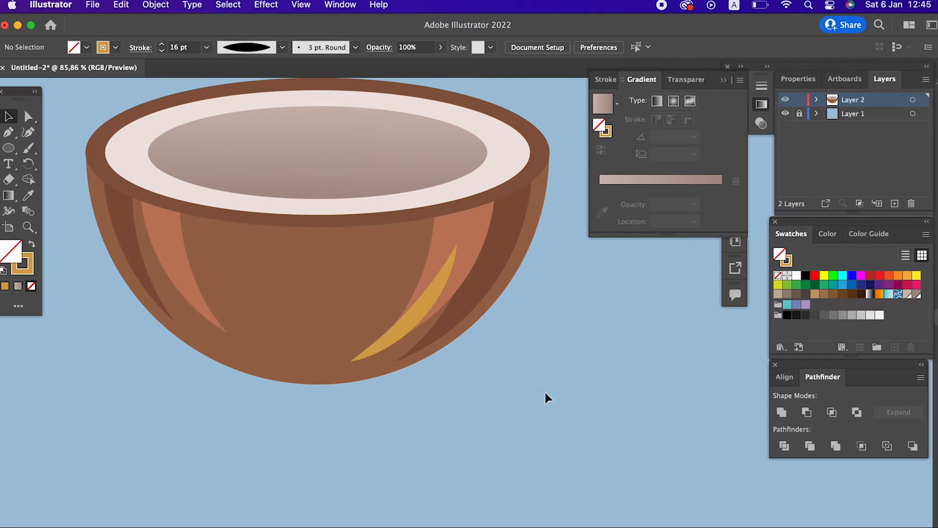
# Change the right highlight's stroke colour to brighter orange-yellow EDA43A.
pyautogui.click(410, 316)
pyautogui.doubleClick(34, 270)
pyautogui.moveTo(145, 84); pyautogui.dragTo(146, 69)
pyautogui.click(356, 65)
pyautogui.click(628, 425)
pyautogui.moveTo(556, 382); pyautogui.dragTo(575, 424)
# Change the right highlight's stroke colour to deeper orange EA8A3B.
pyautogui.click(436, 367)
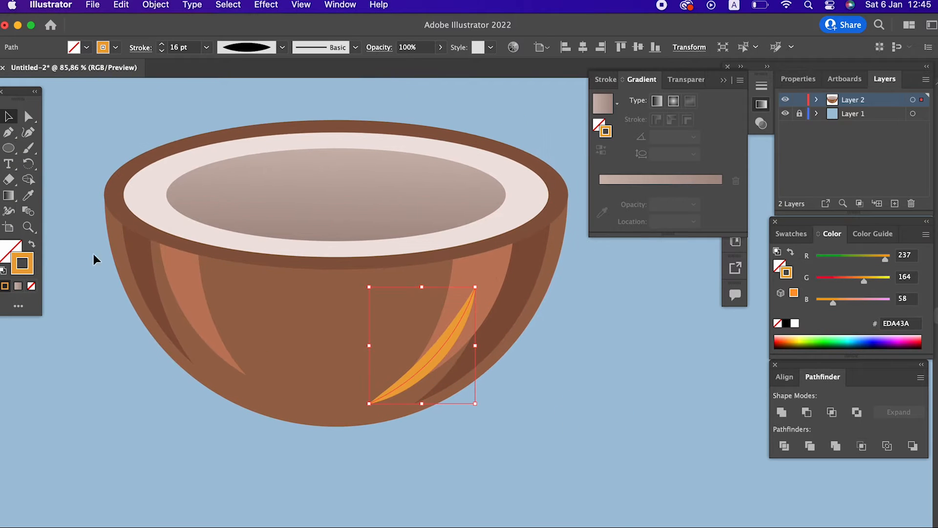
pyautogui.doubleClick(21, 264)
pyautogui.moveTo(208, 212); pyautogui.dragTo(204, 214)
pyautogui.click(334, 65)
pyautogui.click(580, 418)
# Draw a curved Pen path along the bowl's left side, below the left light strip, down towards the base.
pyautogui.moveTo(580, 414); pyautogui.dragTo(595, 378)
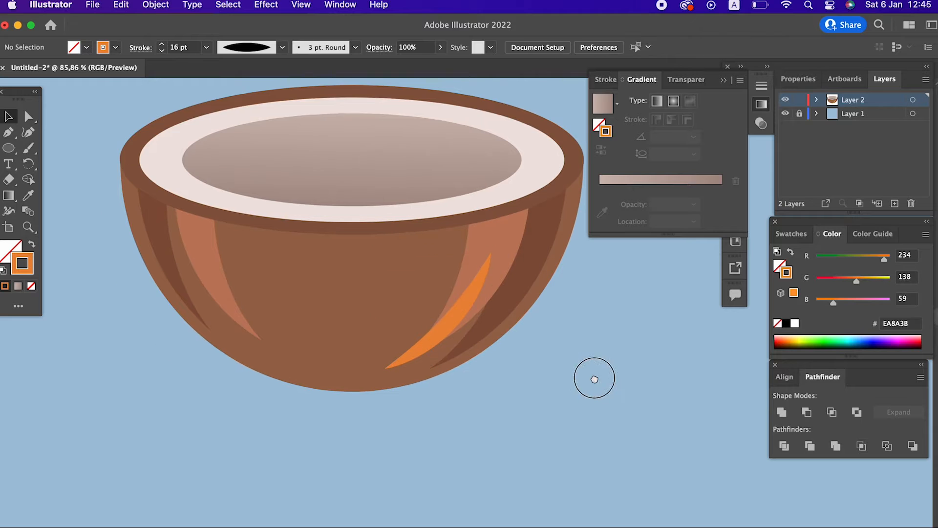
pyautogui.click(8, 131)
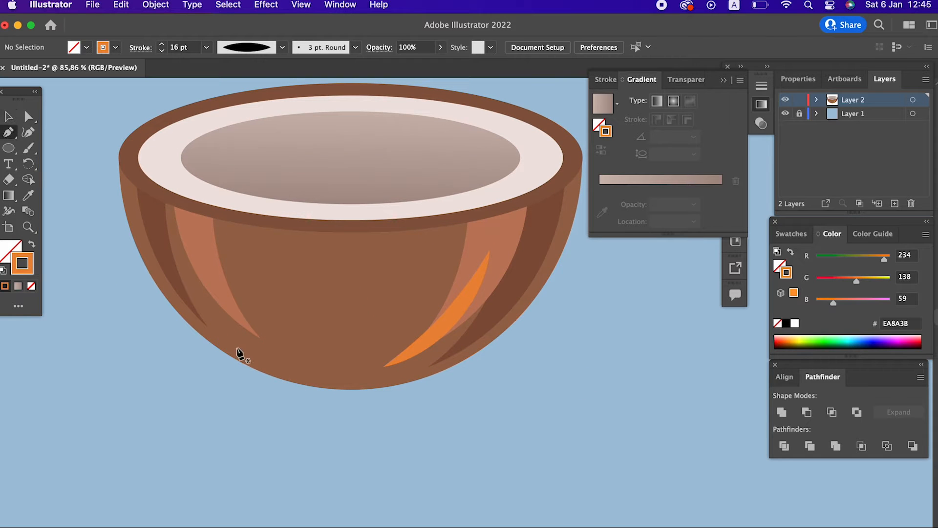
pyautogui.click(181, 266)
pyautogui.click(210, 335)
pyautogui.click(276, 360)
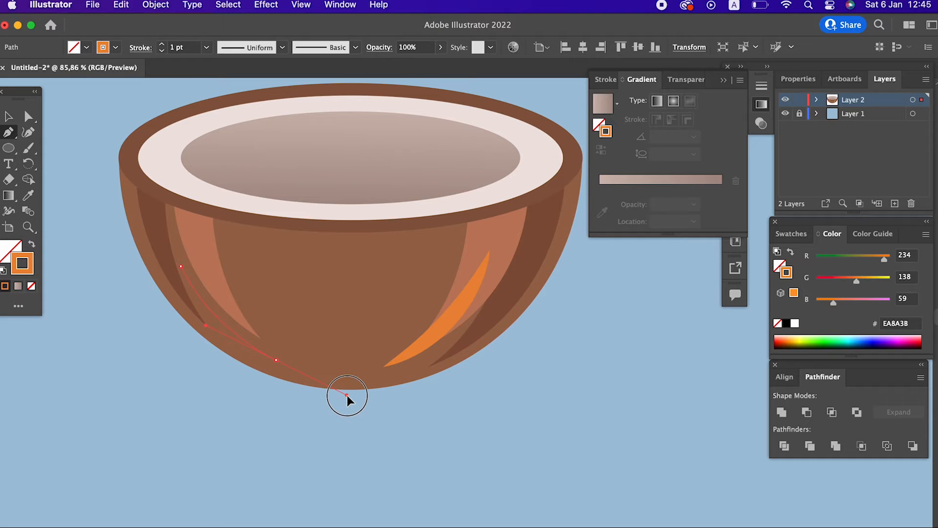
pyautogui.moveTo(342, 386); pyautogui.dragTo(347, 382)
# Sample the right highlight's stroke onto the left curve and change the left curve's colour to E29A64.
pyautogui.click(28, 195)
pyautogui.click(447, 315)
pyautogui.click(7, 117)
pyautogui.doubleClick(23, 263)
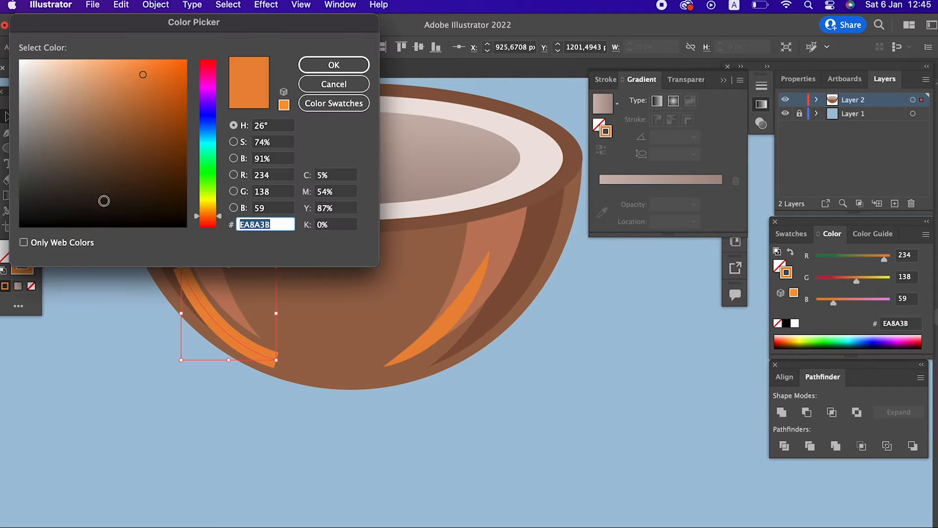
pyautogui.write('E29A64')
pyautogui.click(335, 68)
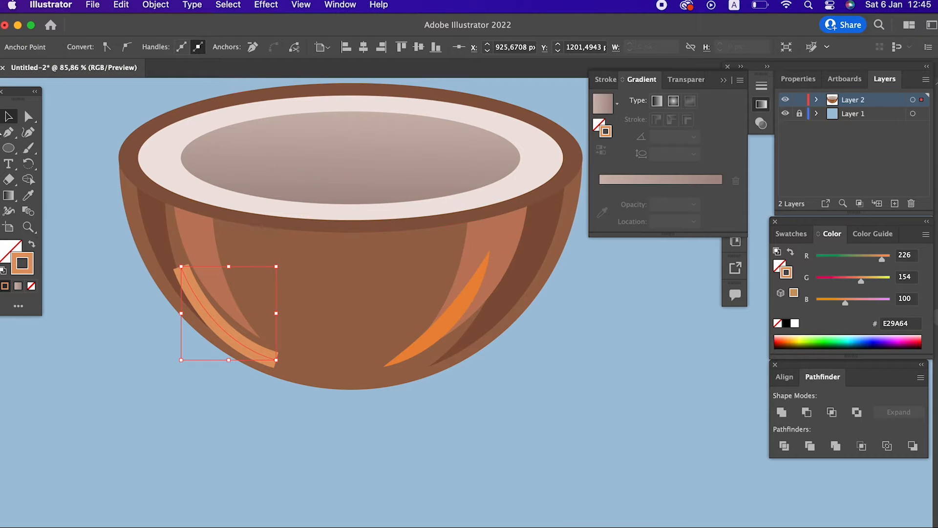
# Apply the lens-shaped width profile, tapered at both ends, to the left highlight.
pyautogui.click(211, 318)
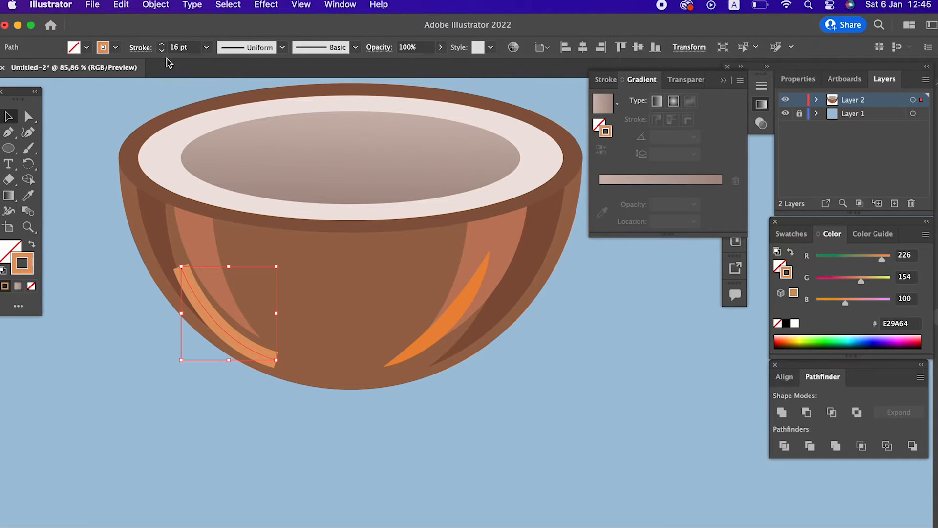
pyautogui.click(223, 49)
pyautogui.click(225, 87)
pyautogui.click(477, 442)
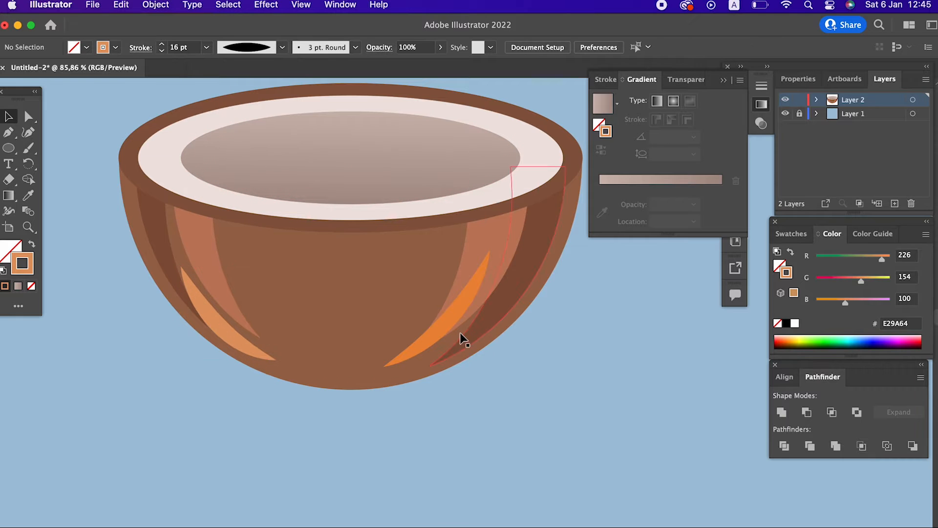
# Recolour the right highlight by sampling the left highlight's light orange E29A64 with the Eyedropper.
pyautogui.click(450, 322)
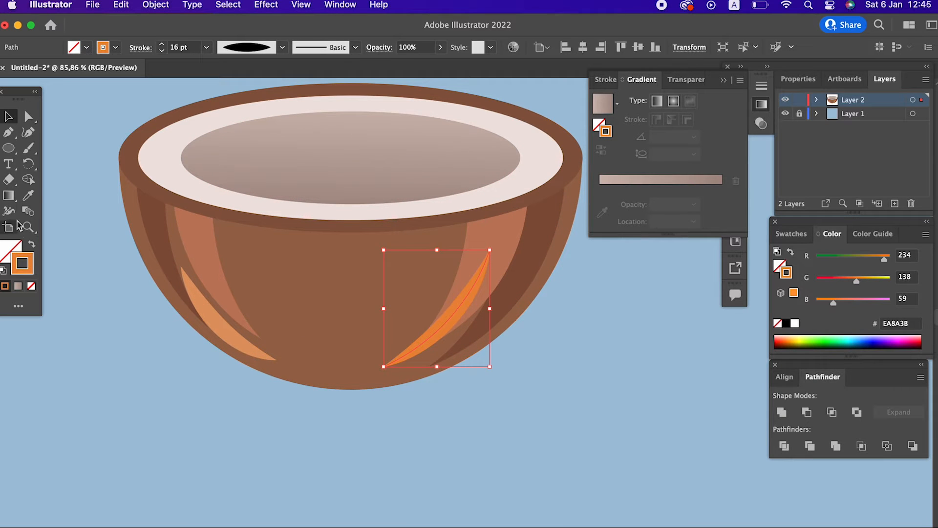
pyautogui.click(28, 196)
pyautogui.click(218, 306)
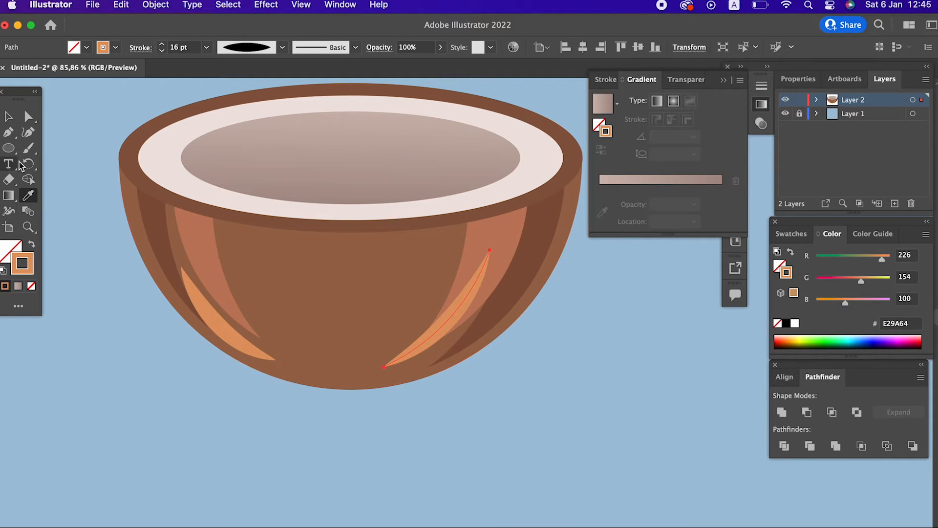
pyautogui.click(9, 116)
pyautogui.click(272, 387)
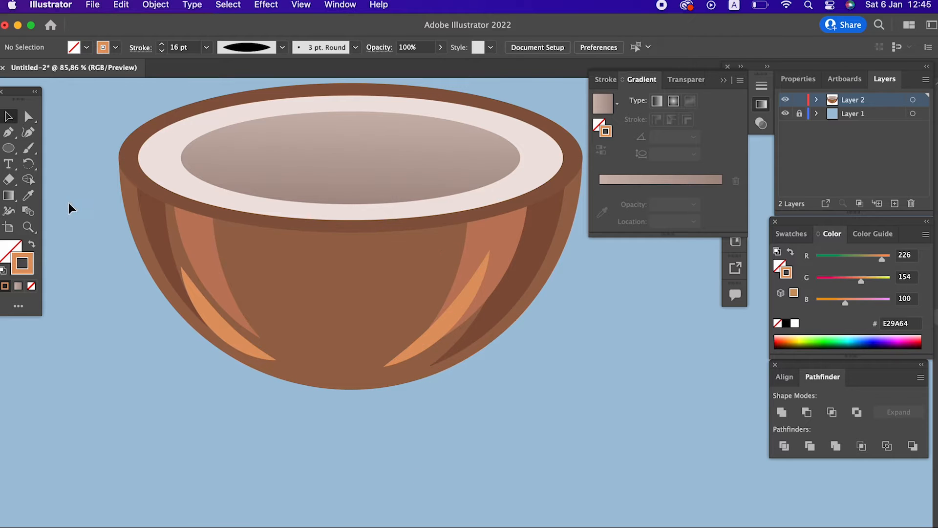
# Draw a short curved Pen path to the right of the left light strip and give it the left highlight's sampled stroke.
pyautogui.click(17, 140)
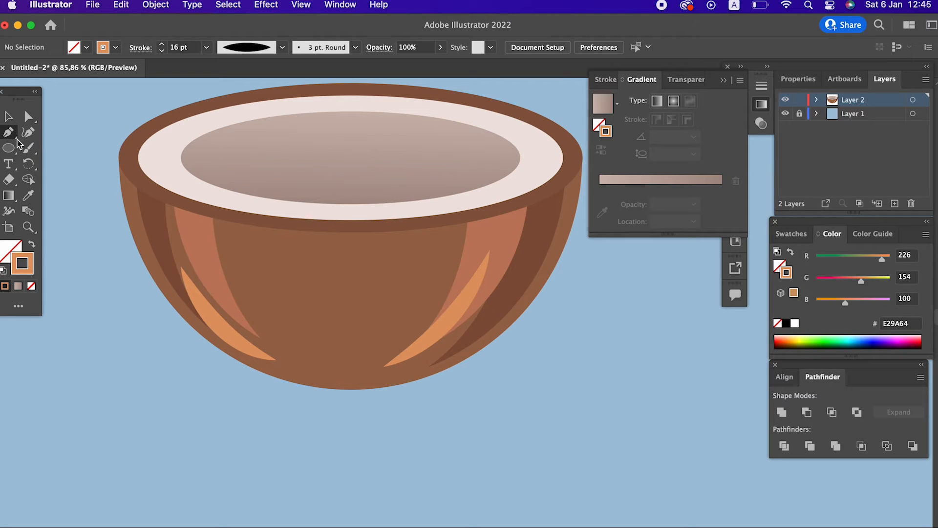
pyautogui.click(260, 254)
pyautogui.moveTo(290, 327); pyautogui.dragTo(317, 353)
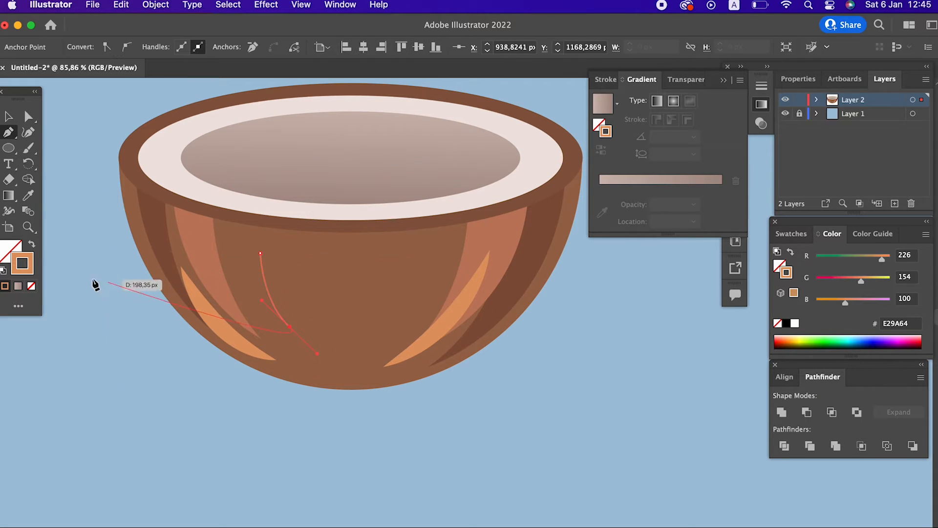
pyautogui.click(28, 195)
pyautogui.click(218, 320)
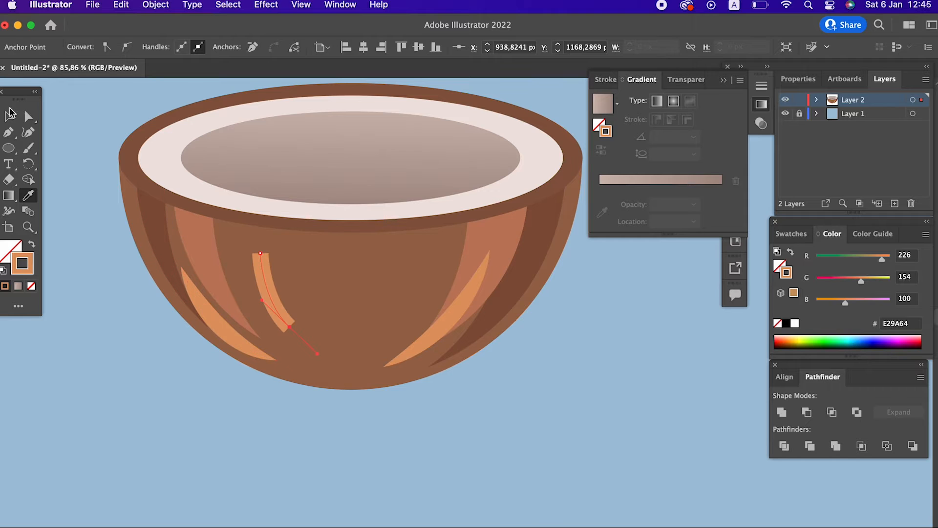
# Apply the lens-shaped width profile, tapered at both ends, to the short highlight beside the left light strip.
pyautogui.click(10, 113)
pyautogui.click(273, 299)
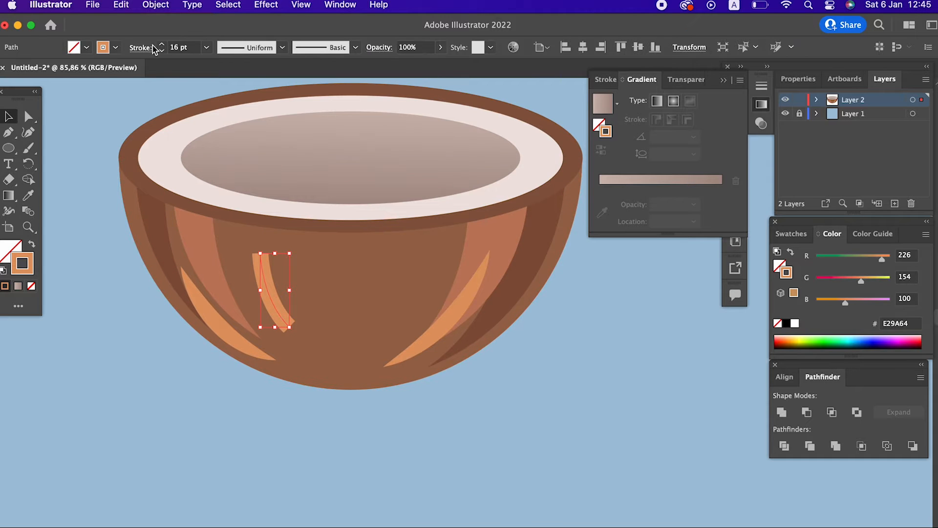
pyautogui.click(251, 46)
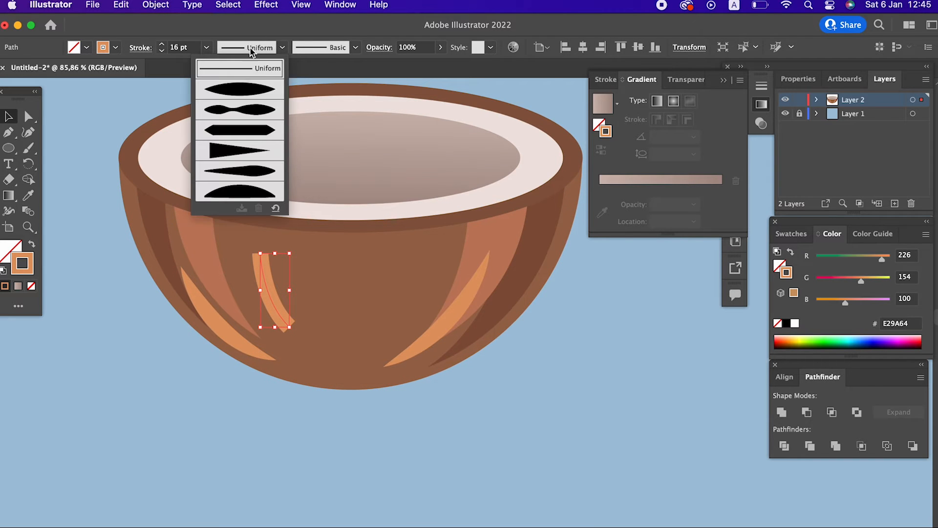
pyautogui.click(247, 94)
pyautogui.click(497, 393)
# Draw a small curved Pen path near the bowl's base and give it the sampled light orange highlight stroke.
pyautogui.press('z')
pyautogui.moveTo(492, 383); pyautogui.dragTo(437, 404)
pyautogui.click(6, 118)
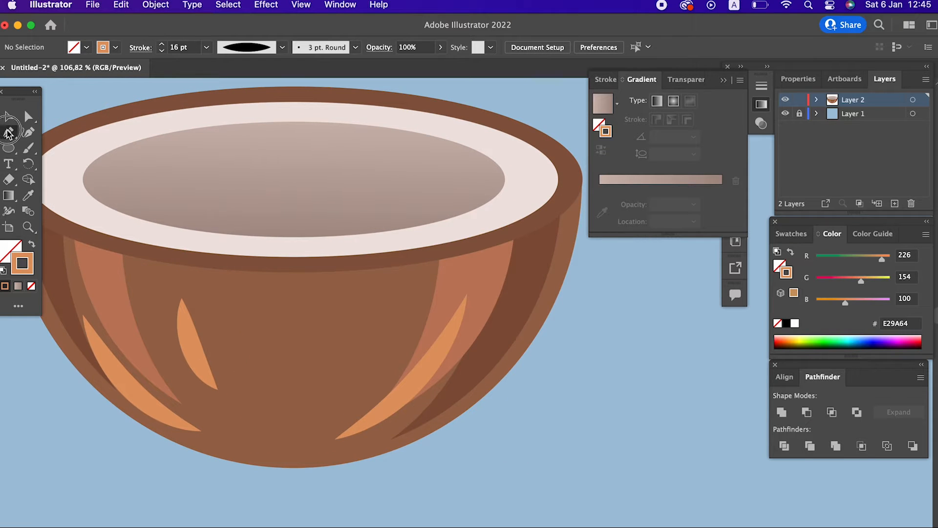
pyautogui.click(245, 425)
pyautogui.moveTo(293, 446); pyautogui.dragTo(331, 455)
pyautogui.click(28, 196)
pyautogui.click(196, 329)
# Apply the lens-shaped width profile, tapered at both ends, to the small highlight near the bowl's base.
pyautogui.click(9, 116)
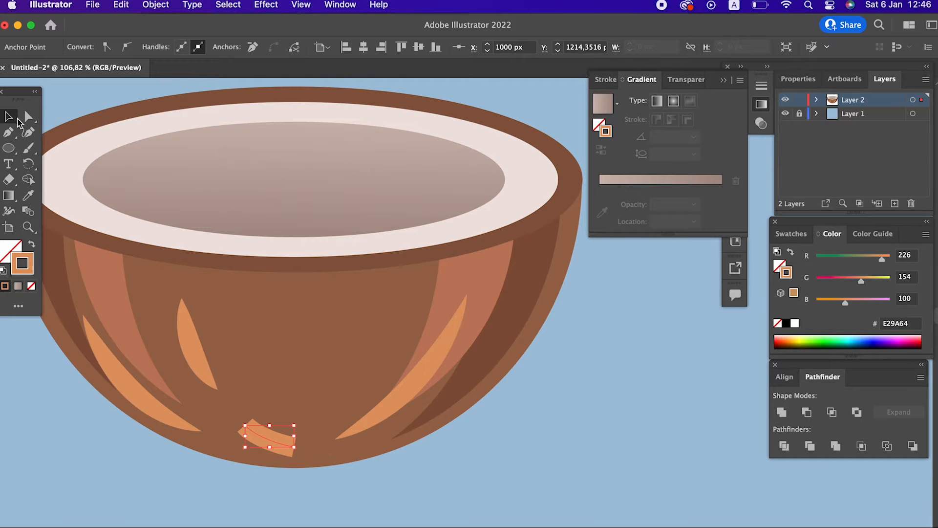
pyautogui.click(268, 443)
pyautogui.click(282, 47)
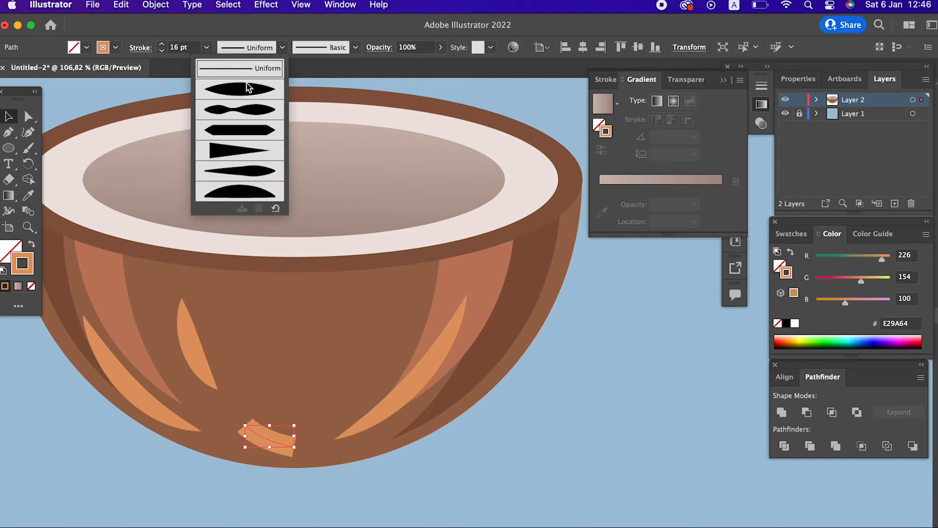
pyautogui.click(248, 88)
pyautogui.click(548, 517)
# Draw a short curved Pen path on the bowl's front, just left of the right orange highlight.
pyautogui.press('z')
pyautogui.moveTo(568, 413); pyautogui.dragTo(442, 408)
pyautogui.scroll(-3, 446, 371)
pyautogui.moveTo(448, 322); pyautogui.dragTo(519, 337)
pyautogui.click(7, 135)
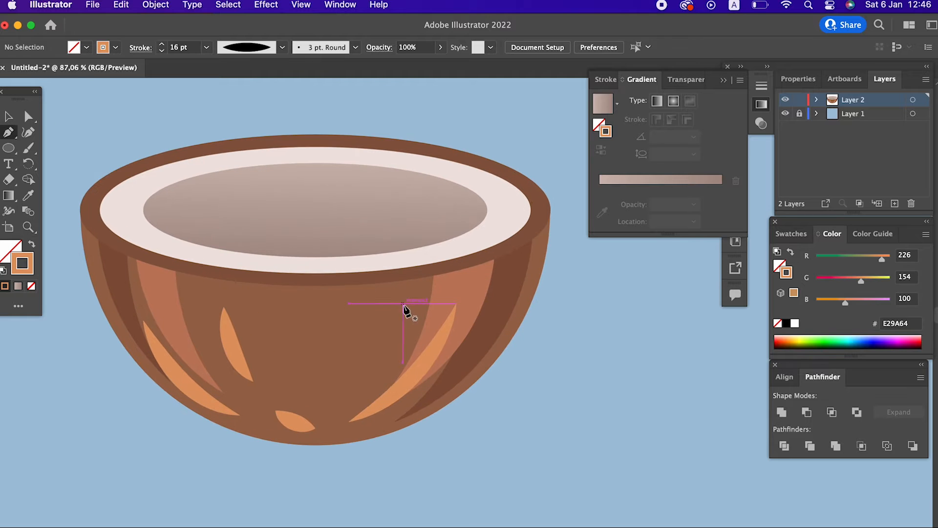
pyautogui.click(394, 291)
pyautogui.moveTo(375, 363); pyautogui.dragTo(351, 394)
# Give the new path the dark brown sampled from the left side shading as its stroke, with no fill.
pyautogui.click(31, 244)
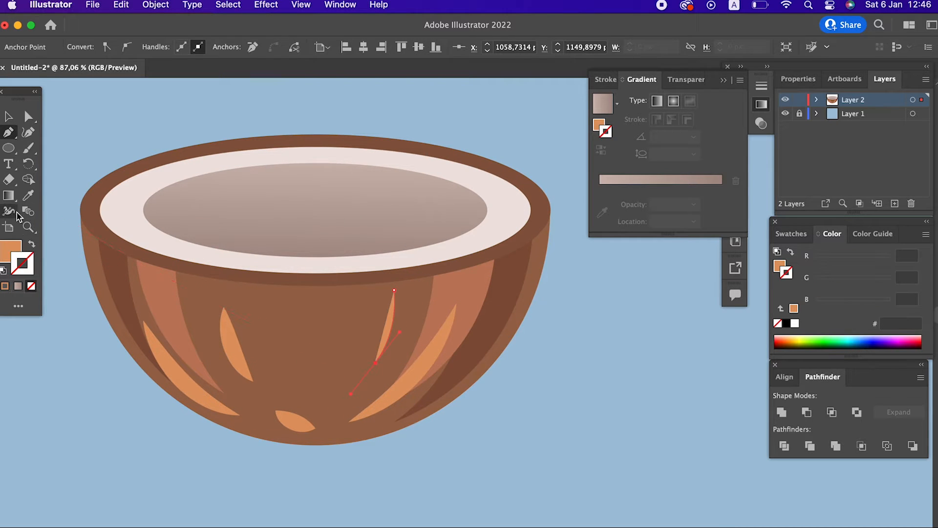
pyautogui.click(28, 198)
pyautogui.click(134, 300)
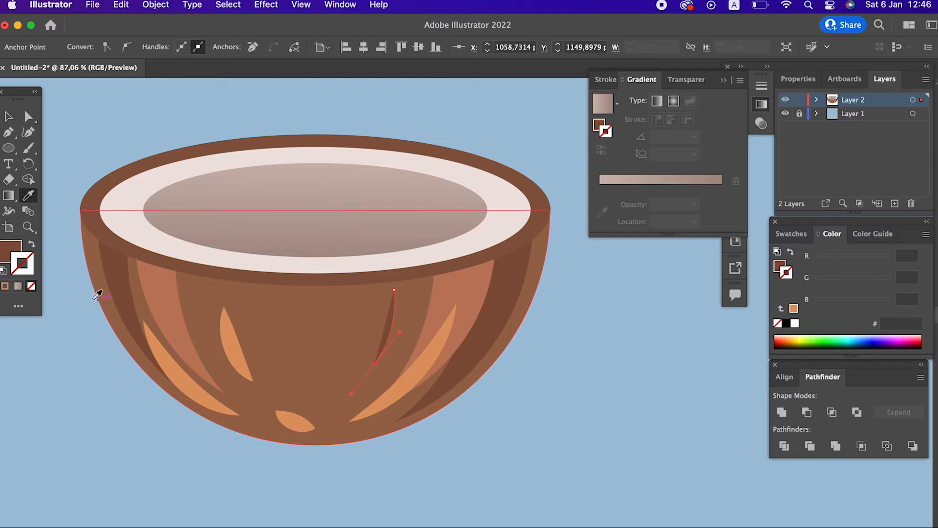
pyautogui.click(32, 244)
pyautogui.click(9, 116)
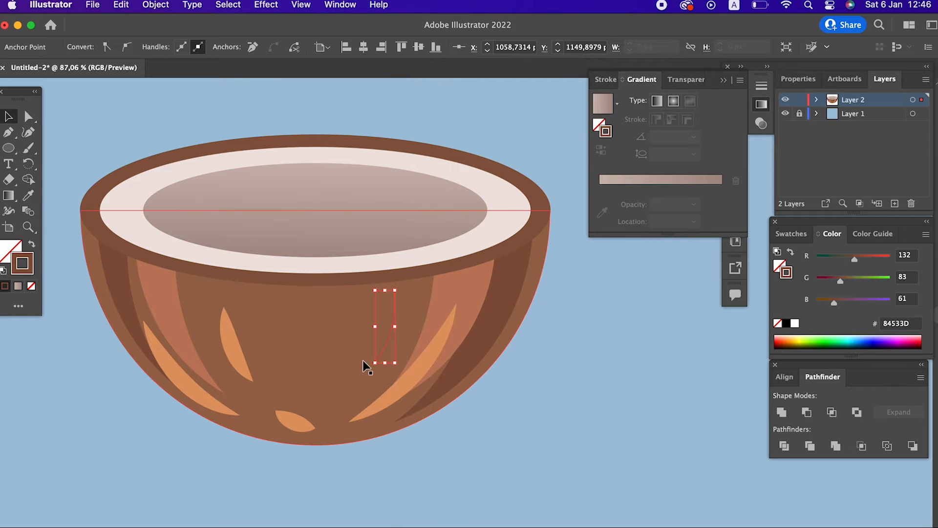
# Set the dark brown path's stroke to 16 pt and apply the lens-shaped width profile, tapered at both ends.
pyautogui.click(412, 390)
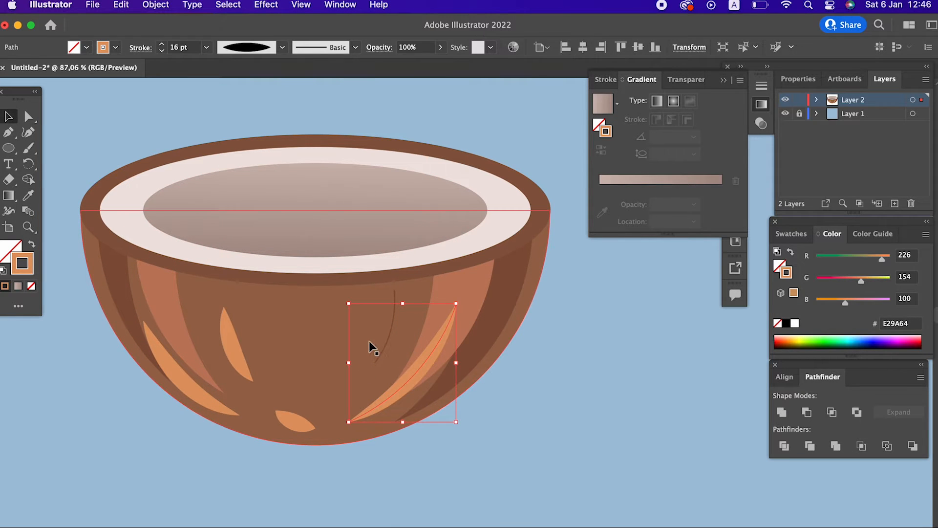
pyautogui.click(384, 348)
pyautogui.click(185, 47)
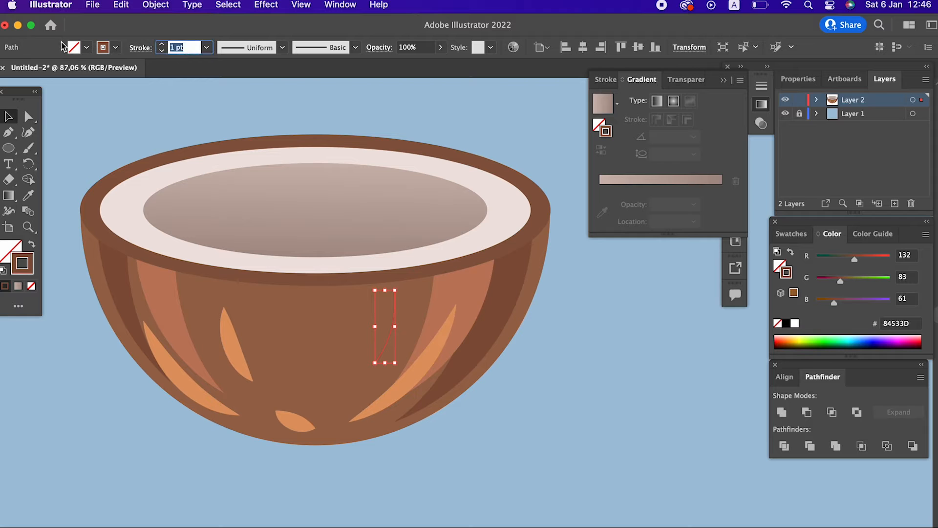
pyautogui.write('16')
pyautogui.click(233, 46)
pyautogui.click(230, 96)
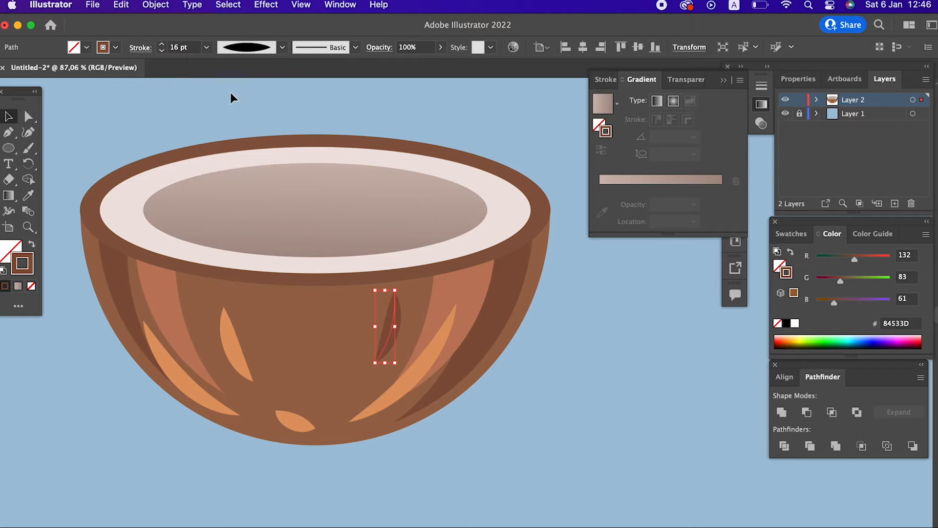
pyautogui.click(549, 410)
# Reshape the dark brown mark with the Curvature tool into a longer curve running parallel to the right orange highlight.
pyautogui.scroll(-3, 534, 360)
pyautogui.click(26, 135)
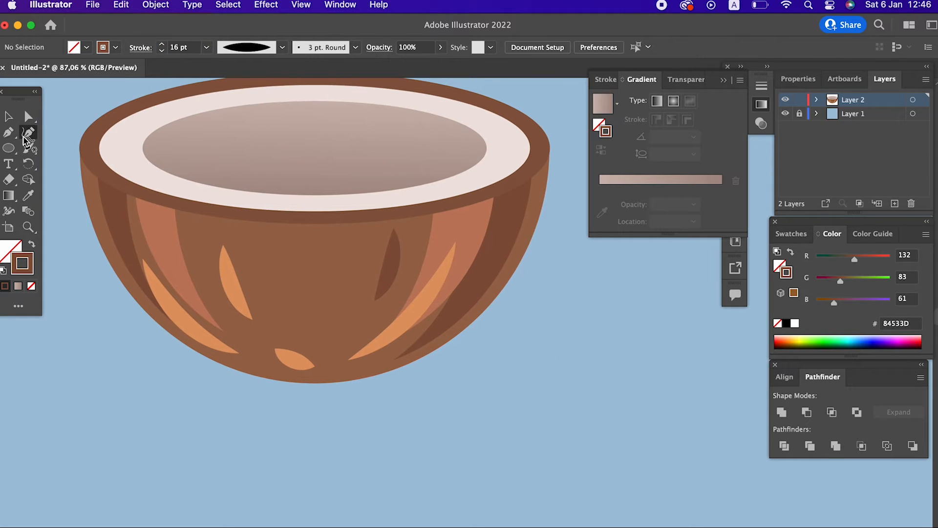
pyautogui.moveTo(376, 300)
pyautogui.mouseDown()
pyautogui.moveTo(383, 303)
pyautogui.moveTo(344, 328)
pyautogui.mouseUp()
pyautogui.moveTo(372, 278); pyautogui.dragTo(380, 288)
pyautogui.moveTo(394, 228); pyautogui.dragTo(413, 229)
pyautogui.click(366, 306)
pyautogui.moveTo(381, 289); pyautogui.dragTo(378, 302)
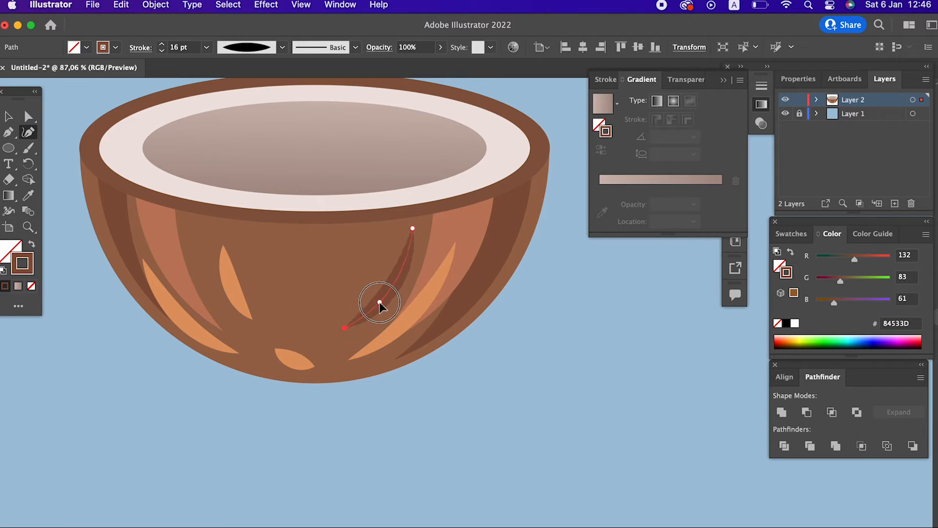
# Draw a curved Pen path left of the short left highlight and give it the right dark mark's sampled brown stroke.
pyautogui.click(13, 143)
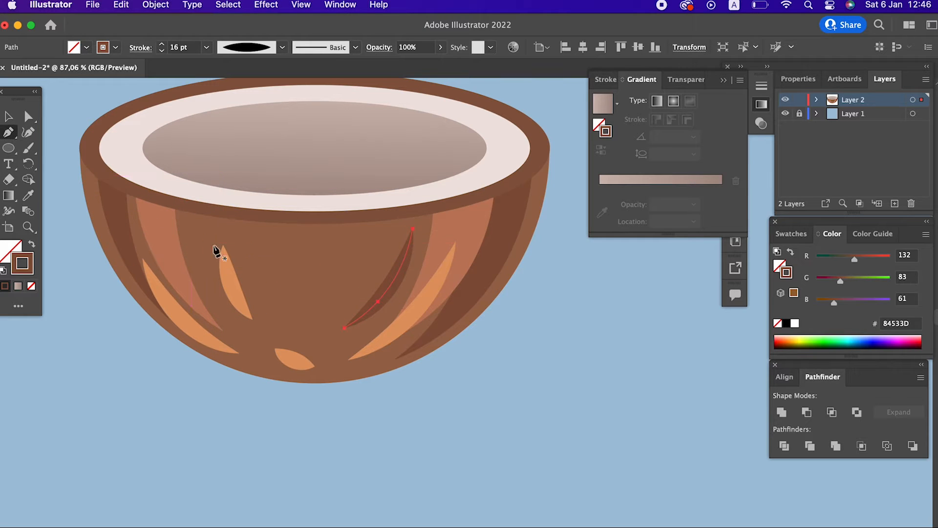
pyautogui.click(194, 224)
pyautogui.moveTo(223, 305); pyautogui.dragTo(255, 344)
pyautogui.click(28, 196)
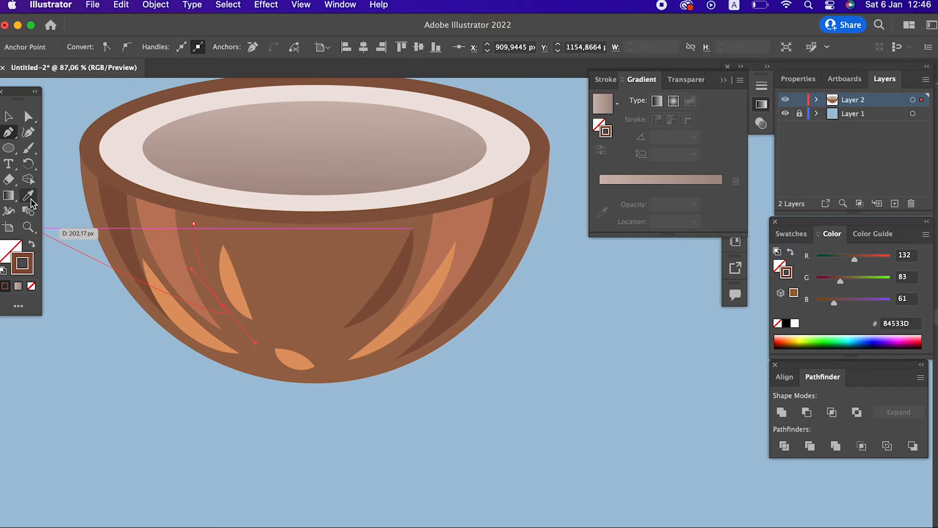
pyautogui.click(392, 288)
pyautogui.click(18, 118)
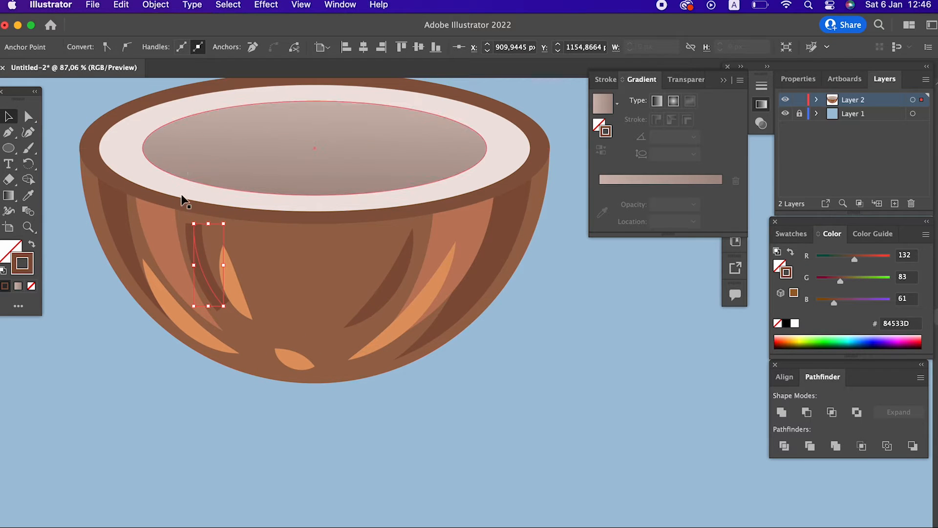
# Apply the lens-shaped width profile to the left dark path and adjust its curve with the Curvature tool.
pyautogui.click(202, 273)
pyautogui.click(251, 54)
pyautogui.click(240, 92)
pyautogui.click(28, 132)
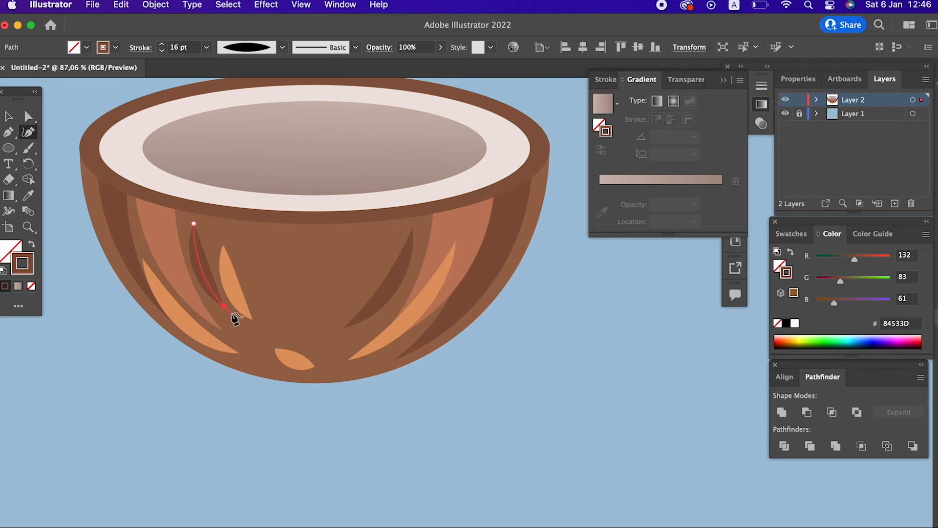
pyautogui.click(220, 314)
pyautogui.moveTo(203, 254); pyautogui.dragTo(197, 251)
# Draw a short vertical Pen path at the centre of the bowl's front and give it the sampled dark brown stroke.
pyautogui.press('z')
pyautogui.moveTo(300, 244); pyautogui.dragTo(263, 361)
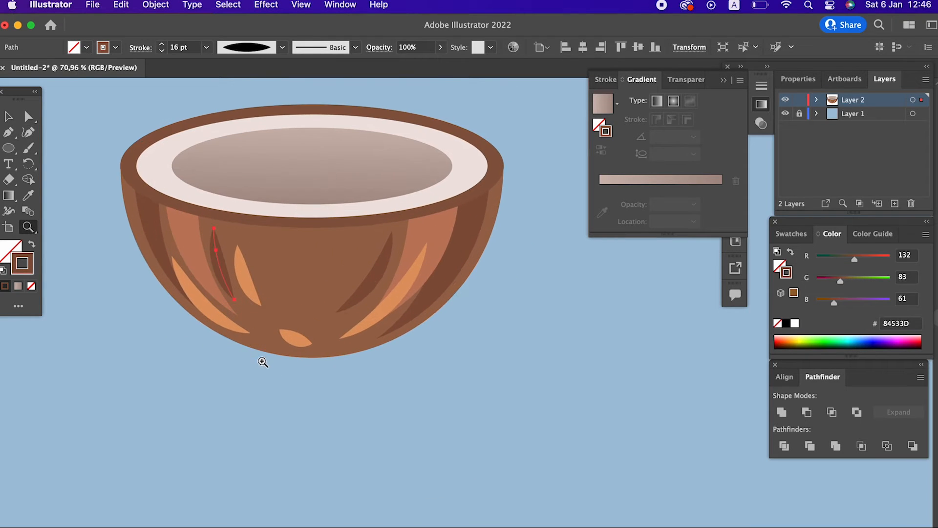
pyautogui.click(8, 132)
pyautogui.click(312, 237)
pyautogui.click(312, 288)
pyautogui.click(27, 195)
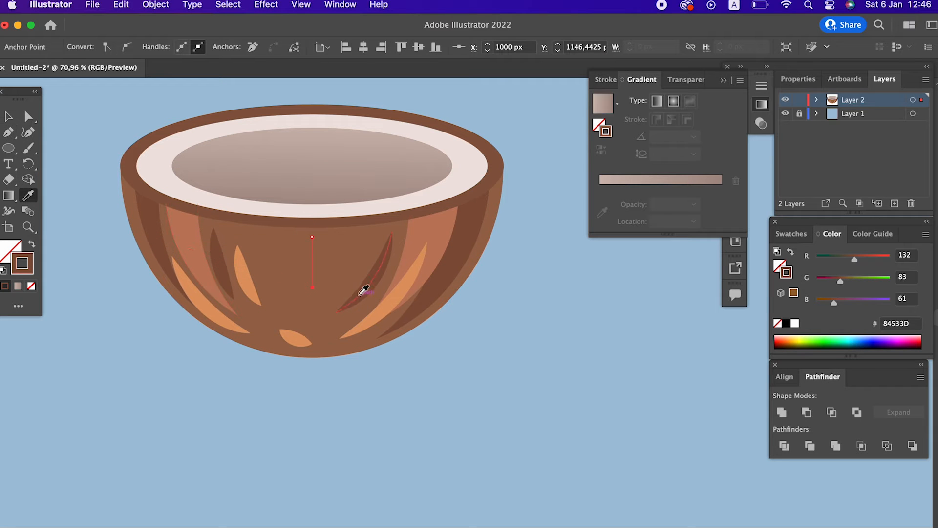
pyautogui.click(367, 287)
pyautogui.click(9, 117)
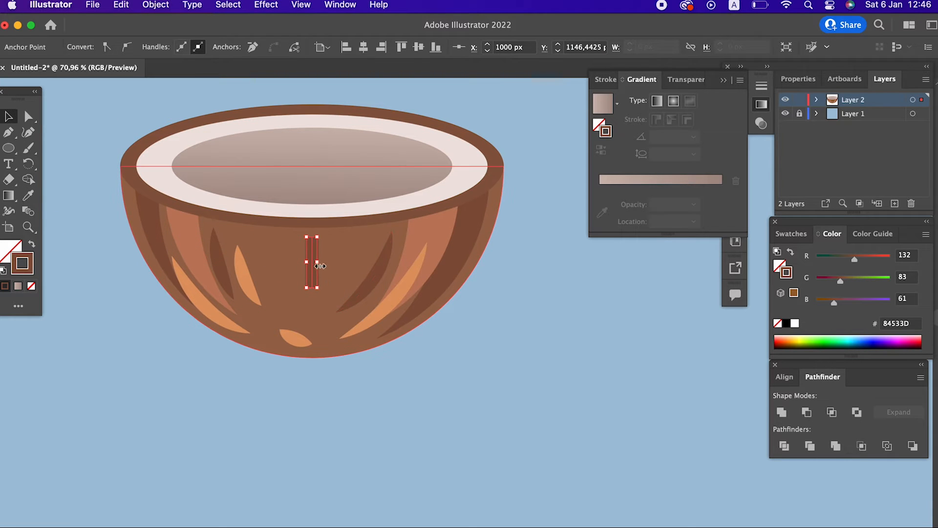
# Apply the lens-shaped width profile, tapered at both ends, to the central vertical dark mark.
pyautogui.click(313, 276)
pyautogui.click(223, 53)
pyautogui.click(226, 93)
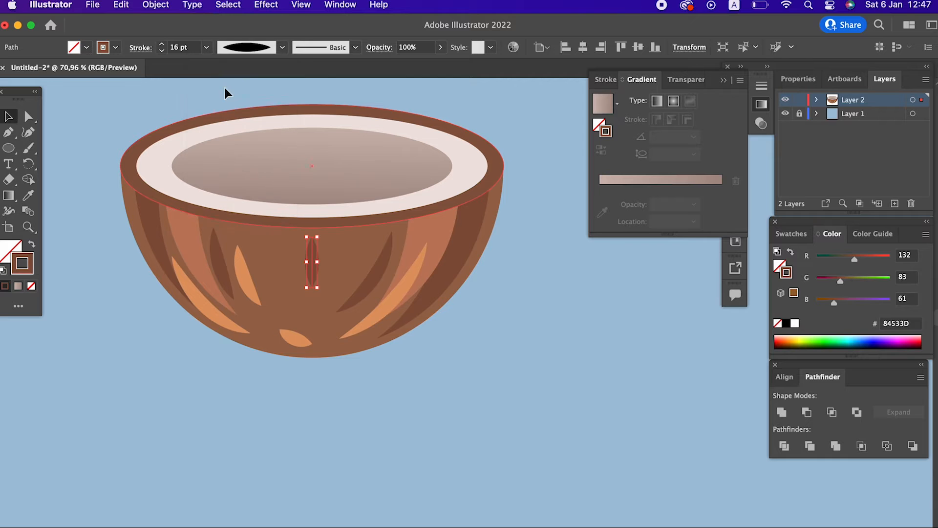
pyautogui.click(498, 340)
# Select all the orange highlights and dark marks on the bowl together and expand their appearance into filled shapes.
pyautogui.press('z')
pyautogui.moveTo(499, 338); pyautogui.dragTo(381, 323)
pyautogui.moveTo(301, 261); pyautogui.dragTo(329, 260)
pyautogui.click(7, 116)
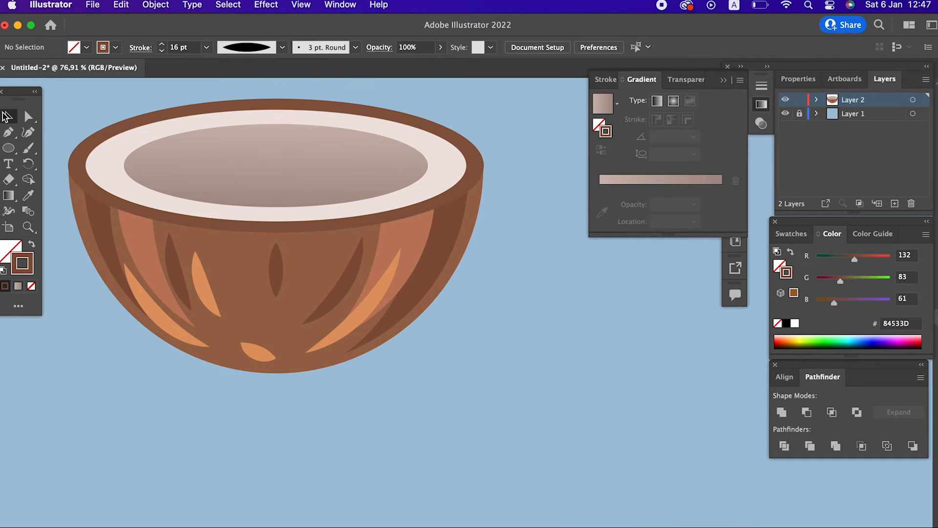
pyautogui.moveTo(483, 408); pyautogui.dragTo(98, 263)
pyautogui.moveTo(420, 223); pyautogui.dragTo(418, 230)
pyautogui.keyDown('shift'); pyautogui.click(105, 238); pyautogui.keyUp('shift')
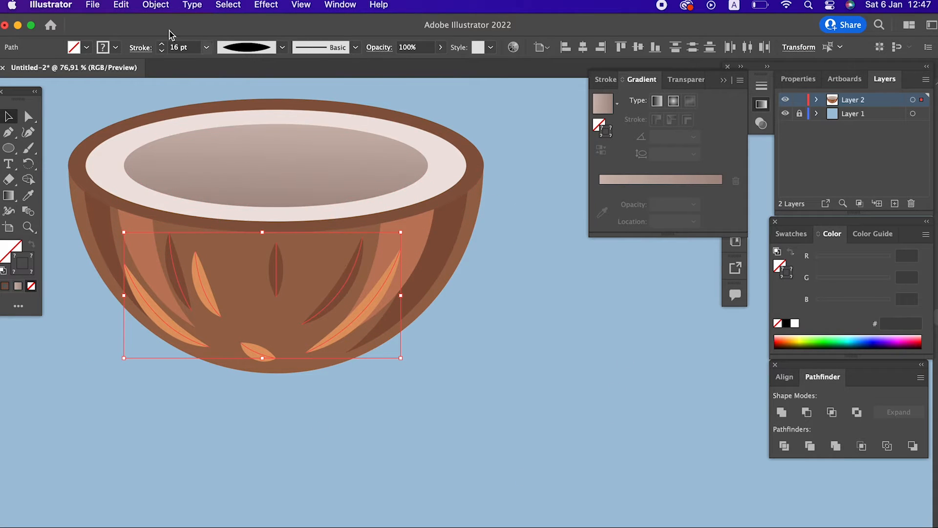
pyautogui.click(156, 6)
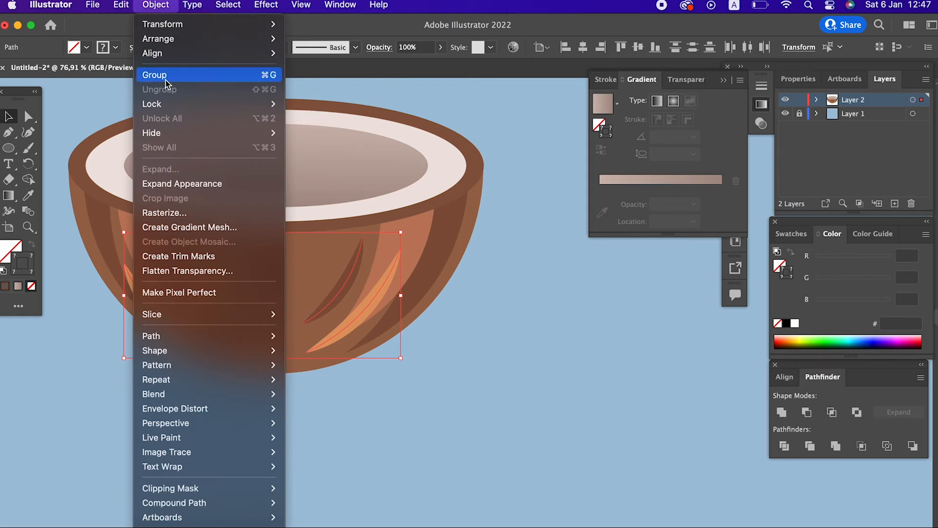
pyautogui.click(177, 182)
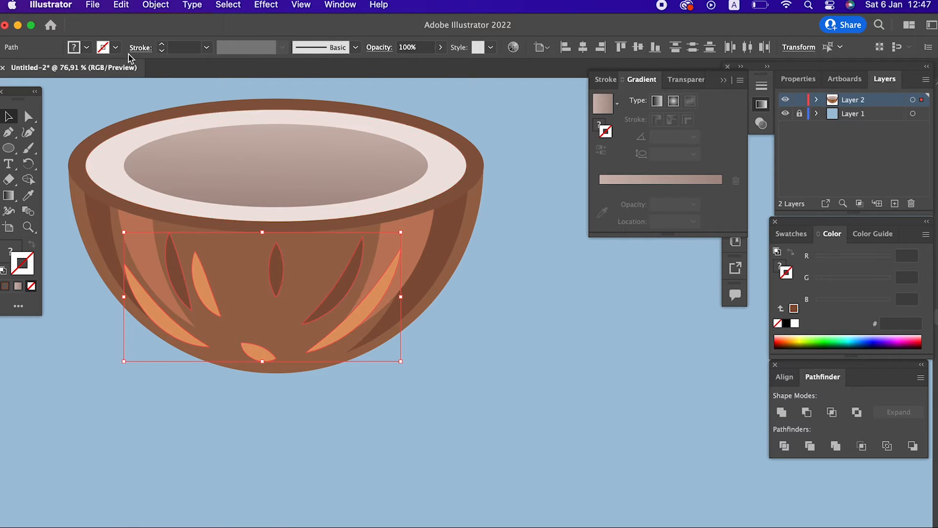
pyautogui.click(149, 8)
pyautogui.click(528, 380)
pyautogui.click(529, 379)
# Start a Pen outline of a splash above the bowl, with a wavy lower edge dipping into the interior and a pointed right tip.
pyautogui.press('z')
pyautogui.moveTo(543, 284); pyautogui.dragTo(412, 306)
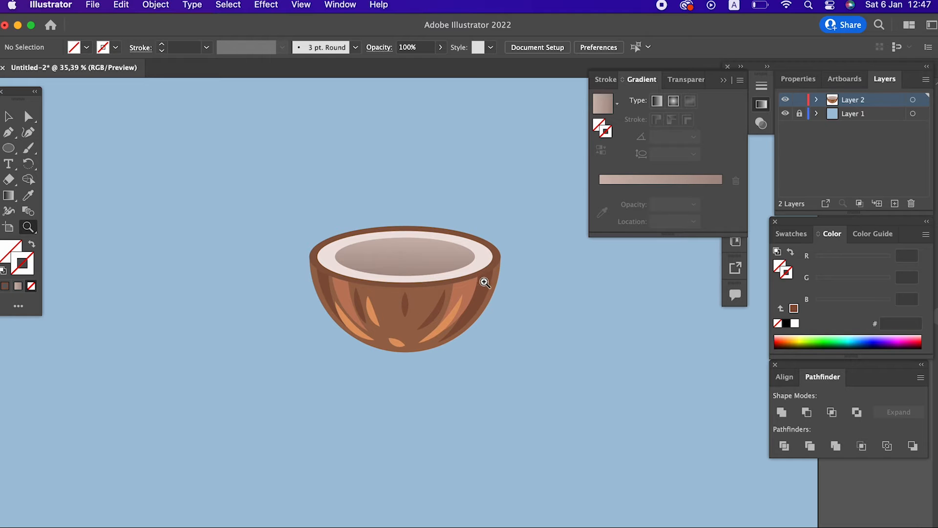
pyautogui.moveTo(460, 232); pyautogui.dragTo(508, 236)
pyautogui.moveTo(500, 272); pyautogui.dragTo(423, 343)
pyautogui.moveTo(429, 308); pyautogui.dragTo(379, 307)
pyautogui.moveTo(437, 298); pyautogui.dragTo(416, 322)
pyautogui.click(9, 138)
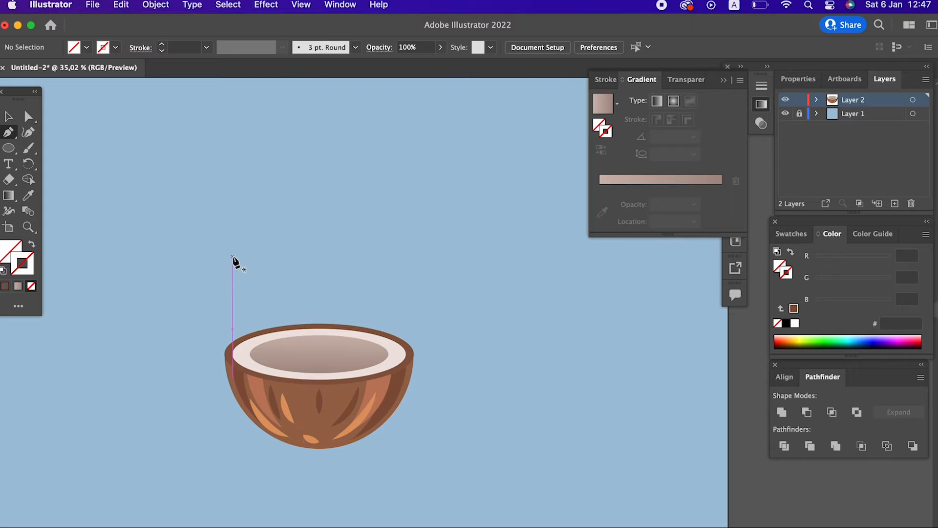
pyautogui.click(212, 263)
pyautogui.moveTo(269, 358); pyautogui.dragTo(319, 389)
pyautogui.click(269, 357)
pyautogui.moveTo(272, 310); pyautogui.dragTo(326, 325)
pyautogui.moveTo(337, 357); pyautogui.dragTo(345, 365)
pyautogui.moveTo(406, 346); pyautogui.dragTo(426, 335)
pyautogui.click(456, 291)
# Continue the splash outline back to its start with four rounded upward peaks and close the path.
pyautogui.click(432, 293)
pyautogui.moveTo(430, 251); pyautogui.dragTo(419, 254)
pyautogui.moveTo(398, 292); pyautogui.dragTo(385, 299)
pyautogui.moveTo(359, 283); pyautogui.dragTo(357, 271)
pyautogui.moveTo(351, 248); pyautogui.dragTo(330, 258)
pyautogui.moveTo(326, 280); pyautogui.dragTo(326, 281)
pyautogui.moveTo(275, 242); pyautogui.dragTo(230, 251)
pyautogui.moveTo(219, 216); pyautogui.dragTo(210, 219)
pyautogui.moveTo(212, 265); pyautogui.dragTo(218, 326)
# Fill the splash shape with the pale pinkish-beige swatch and leave it without a stroke.
pyautogui.press('z')
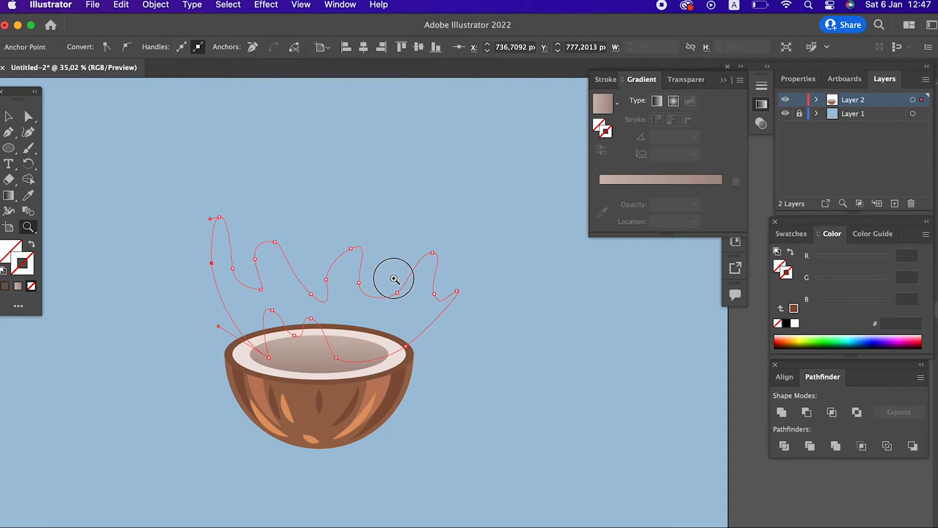
pyautogui.moveTo(394, 275); pyautogui.dragTo(423, 320)
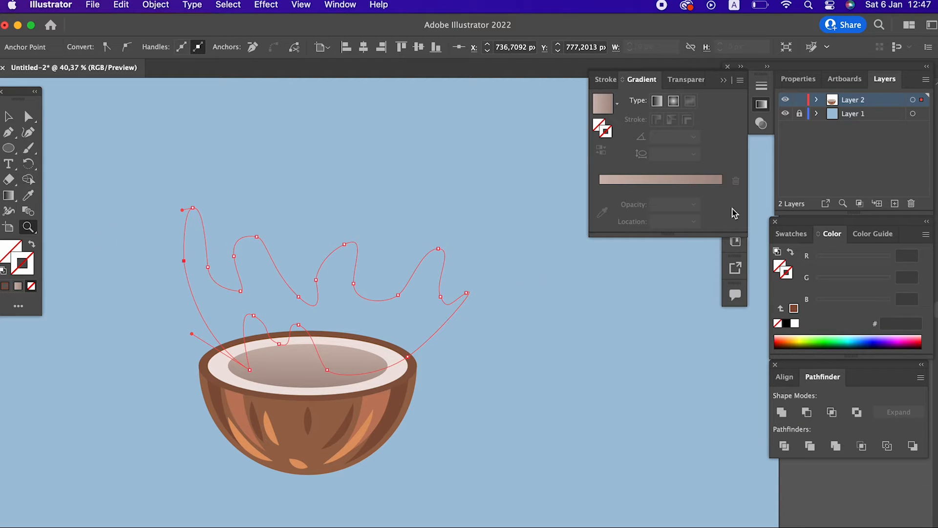
pyautogui.click(783, 233)
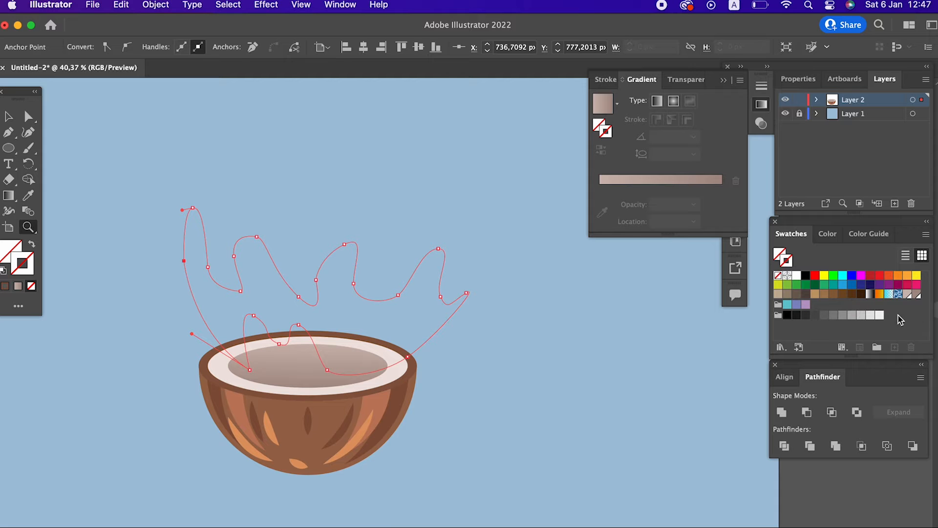
pyautogui.click(908, 295)
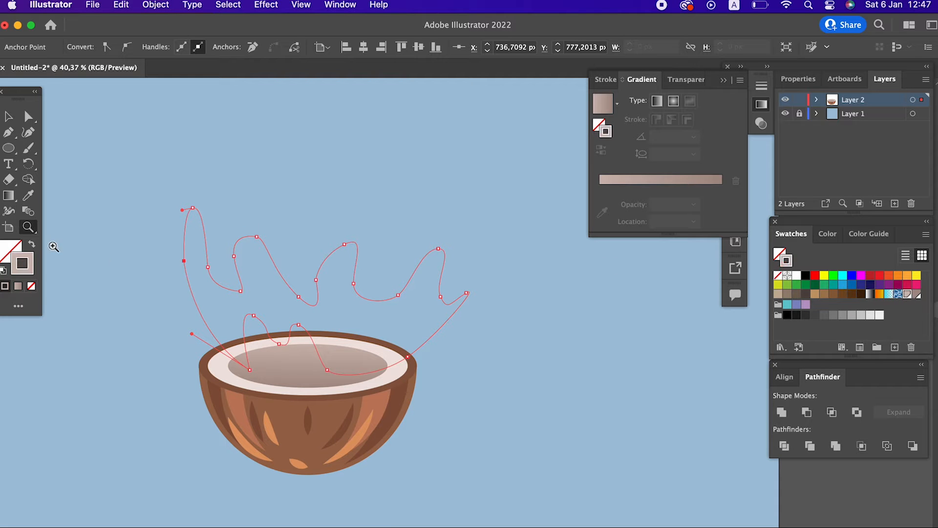
pyautogui.click(32, 243)
pyautogui.click(9, 117)
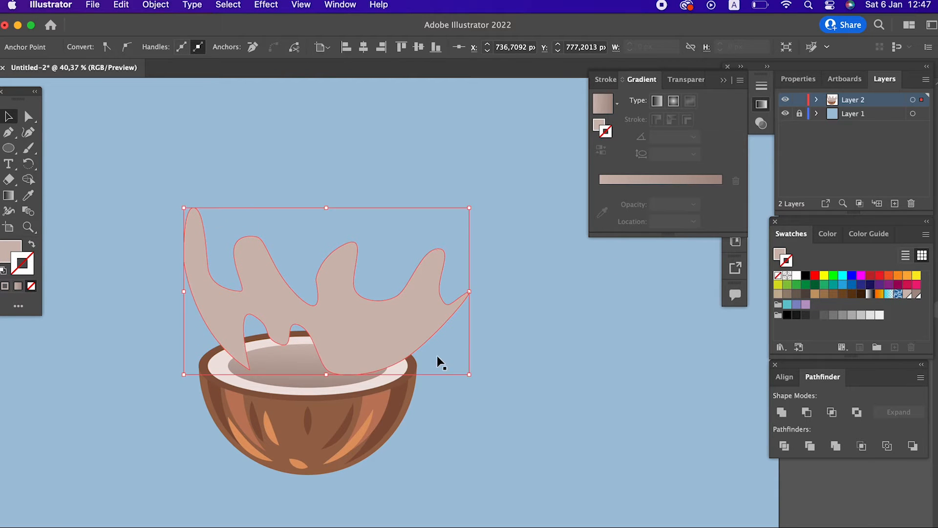
pyautogui.click(437, 356)
# Set the splash shape's fill colour to white, FFFFFF.
pyautogui.press('z')
pyautogui.click(346, 329)
pyautogui.scroll(-1, 376, 309)
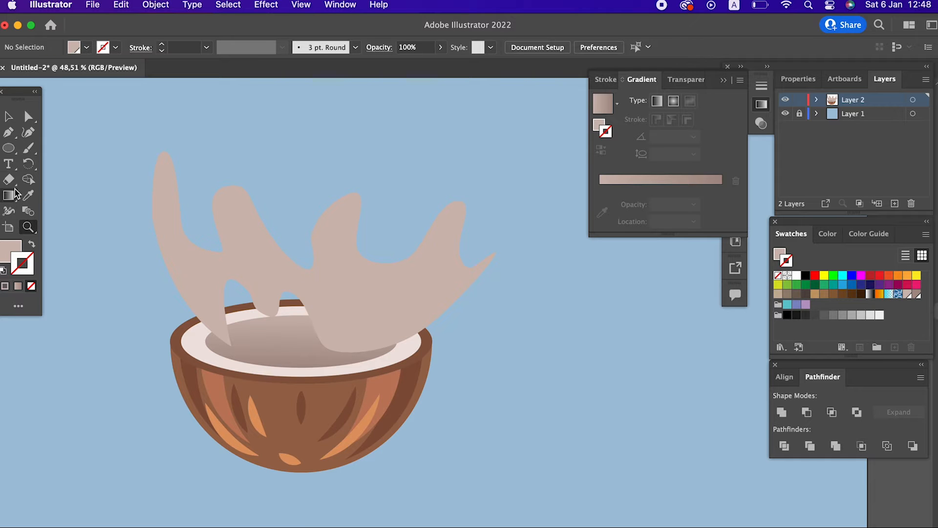
pyautogui.press('v')
pyautogui.click(379, 324)
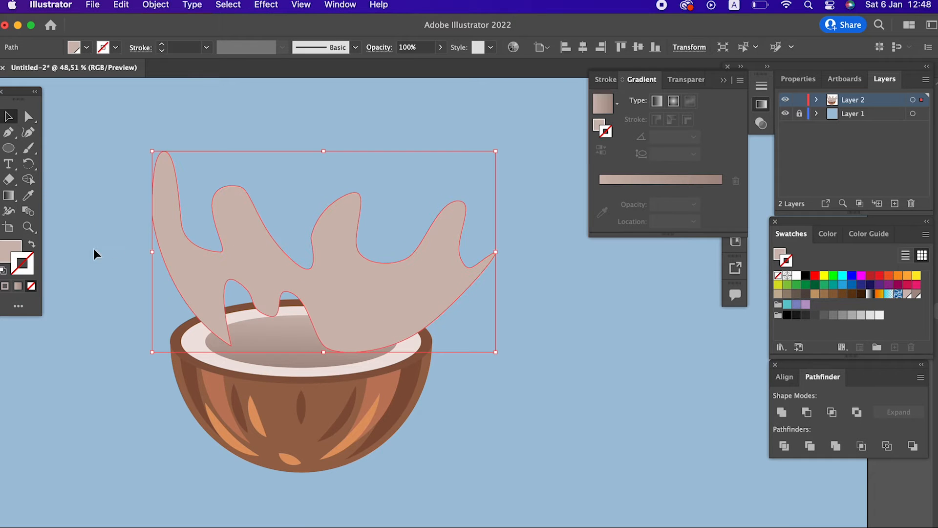
pyautogui.doubleClick(18, 251)
pyautogui.write('ffffff')
pyautogui.click(323, 65)
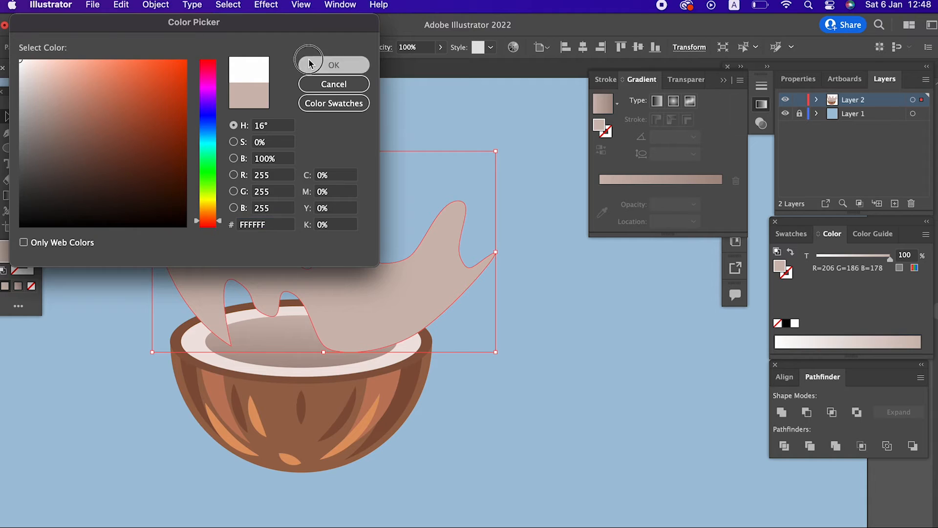
# Reshape the splash's lower left cutout with the Curvature tool by moving its anchor points down along the bowl's interior.
pyautogui.press('z')
pyautogui.keyDown('alt'); pyautogui.click(290, 272); pyautogui.keyUp('alt')
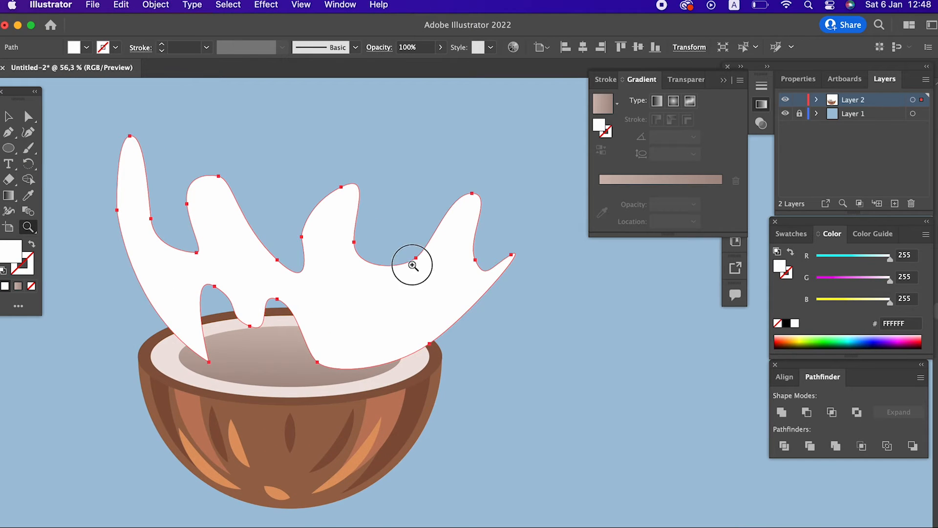
pyautogui.click(411, 266)
pyautogui.click(33, 135)
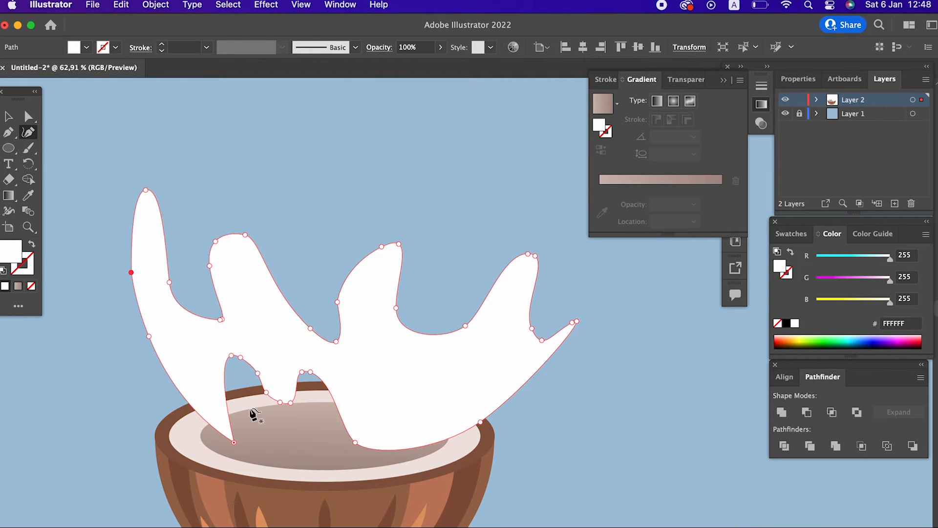
pyautogui.moveTo(230, 355); pyautogui.dragTo(244, 446)
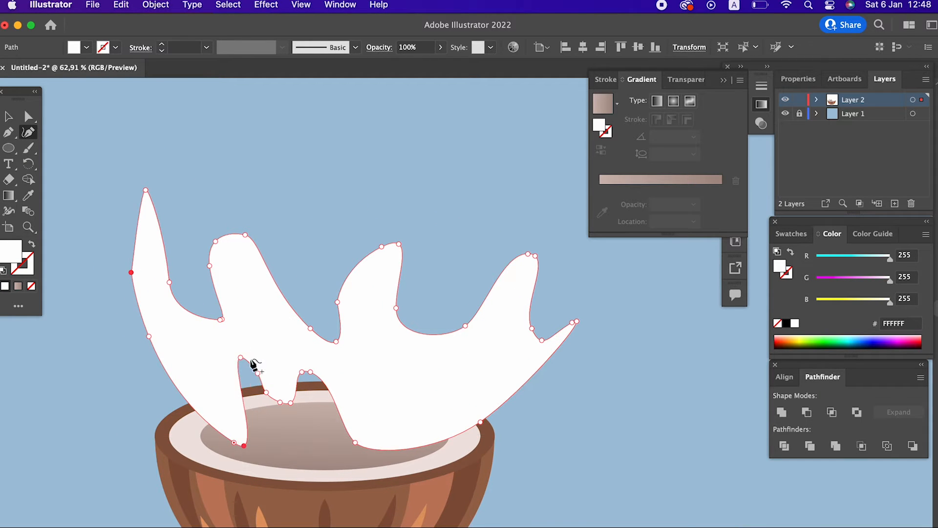
pyautogui.moveTo(244, 357); pyautogui.dragTo(270, 471)
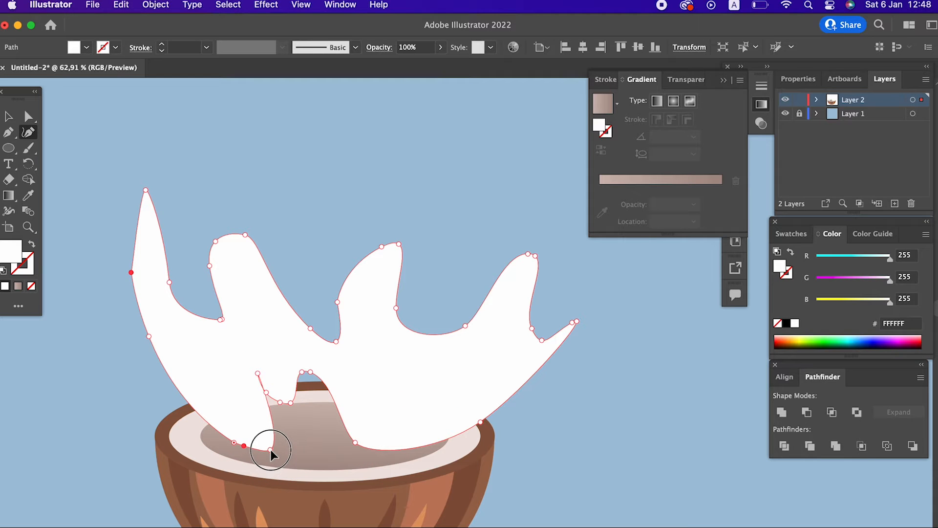
pyautogui.moveTo(258, 374); pyautogui.dragTo(295, 448)
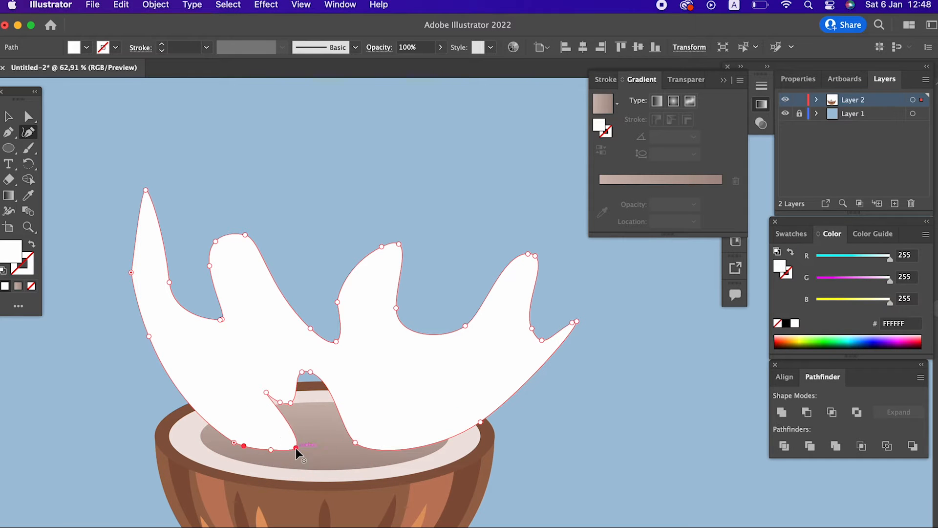
pyautogui.moveTo(266, 392); pyautogui.dragTo(325, 447)
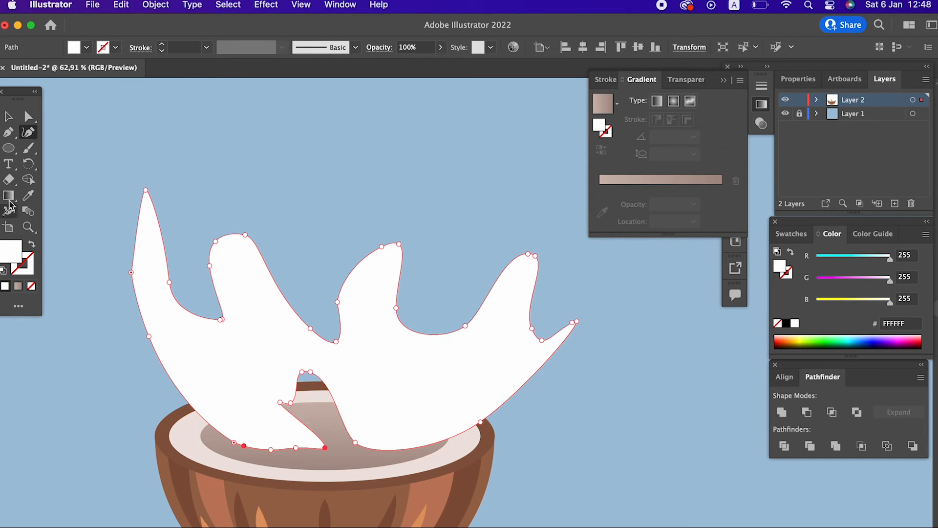
# Remove the anchor points of the remaining lower cutout with the Pen tool so the splash's underside is one continuous edge.
pyautogui.click(8, 132)
pyautogui.click(291, 403)
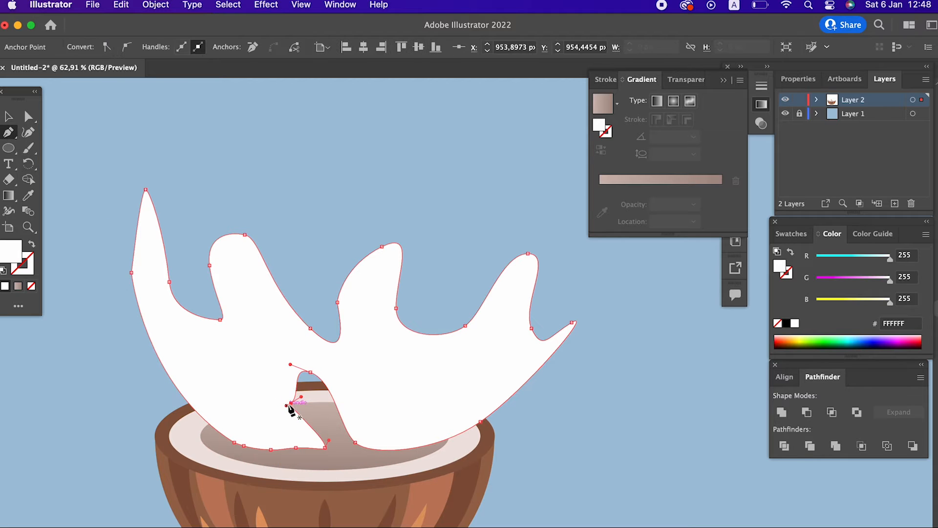
pyautogui.click(290, 403)
pyautogui.click(310, 373)
pyautogui.click(356, 445)
pyautogui.click(325, 447)
pyautogui.click(296, 448)
pyautogui.click(235, 443)
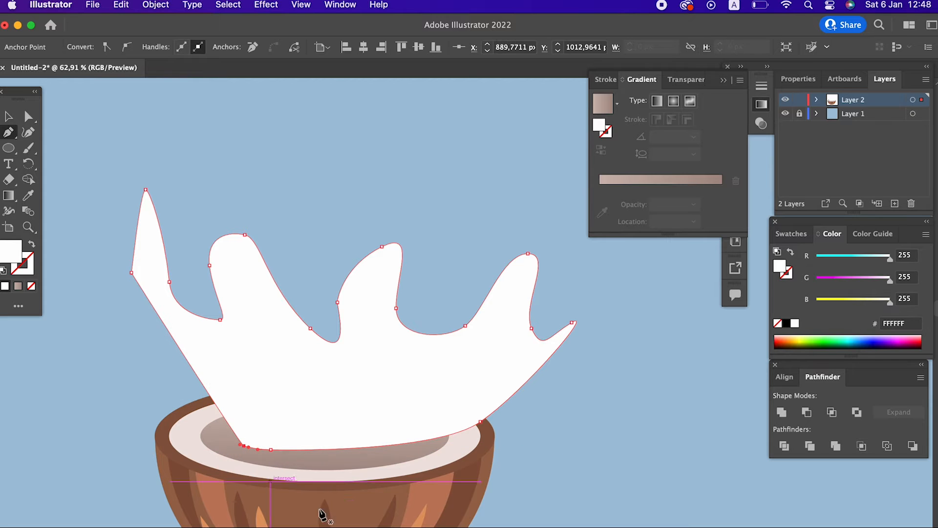
# Curve the splash's left side and underside into a smooth bowl-like arc with the Curvature tool.
pyautogui.click(28, 132)
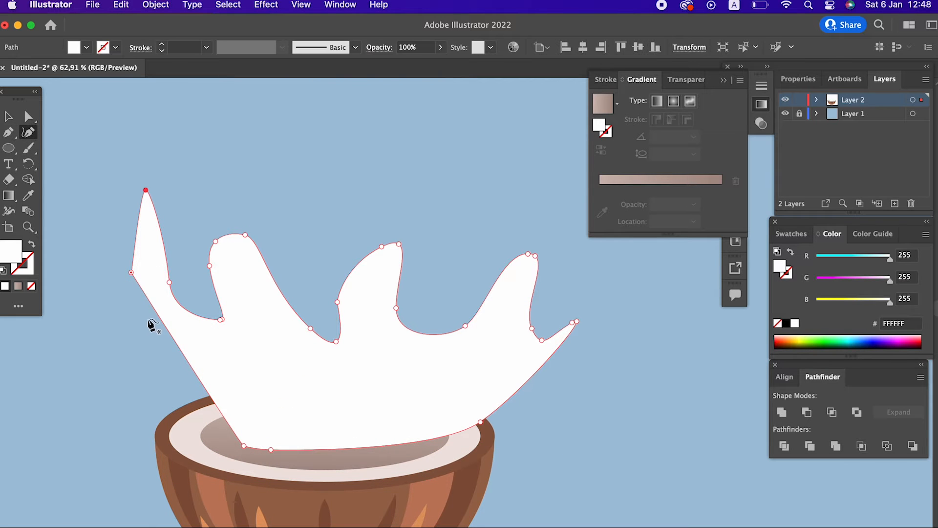
pyautogui.moveTo(158, 321); pyautogui.dragTo(143, 342)
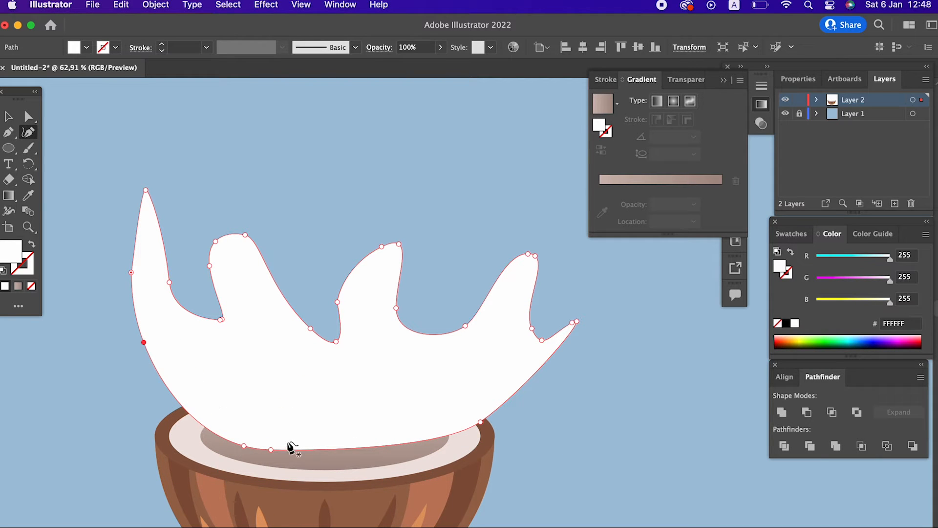
pyautogui.moveTo(271, 448); pyautogui.dragTo(348, 460)
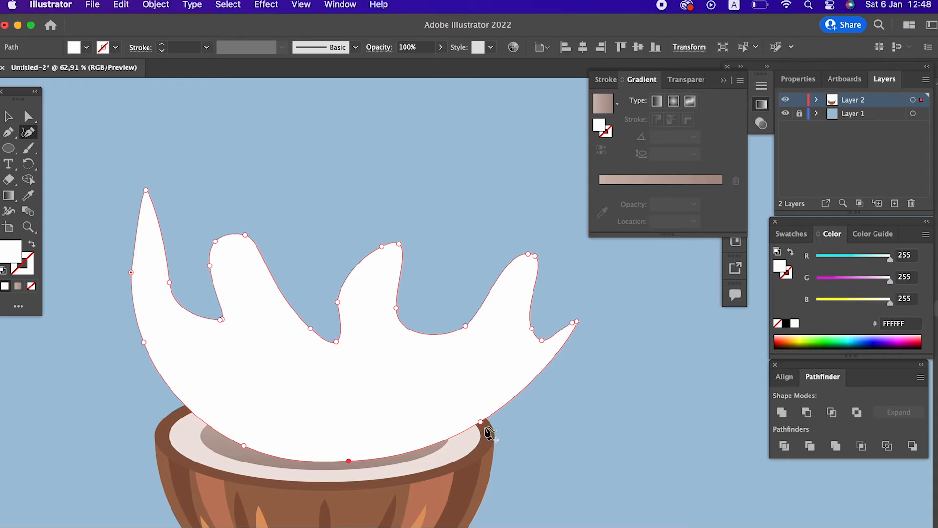
pyautogui.moveTo(479, 431); pyautogui.dragTo(465, 434)
# Reshape the splash's pointed right tip and the peak beside it into rounded fingers separated by a deeper notch.
pyautogui.moveTo(578, 321)
pyautogui.mouseDown()
pyautogui.moveTo(594, 321)
pyautogui.moveTo(581, 311)
pyautogui.mouseUp()
pyautogui.moveTo(541, 340); pyautogui.dragTo(548, 358)
pyautogui.moveTo(582, 311); pyautogui.dragTo(556, 318)
pyautogui.moveTo(536, 256); pyautogui.dragTo(549, 257)
pyautogui.moveTo(465, 325); pyautogui.dragTo(478, 336)
pyautogui.moveTo(507, 274); pyautogui.dragTo(534, 245)
# Reshape the splash's middle peak into an upright finger with a rounded head and a narrower neck.
pyautogui.moveTo(382, 247); pyautogui.dragTo(341, 246)
pyautogui.moveTo(336, 300)
pyautogui.mouseDown()
pyautogui.moveTo(345, 307)
pyautogui.moveTo(350, 295)
pyautogui.mouseUp()
pyautogui.moveTo(399, 245); pyautogui.dragTo(362, 223)
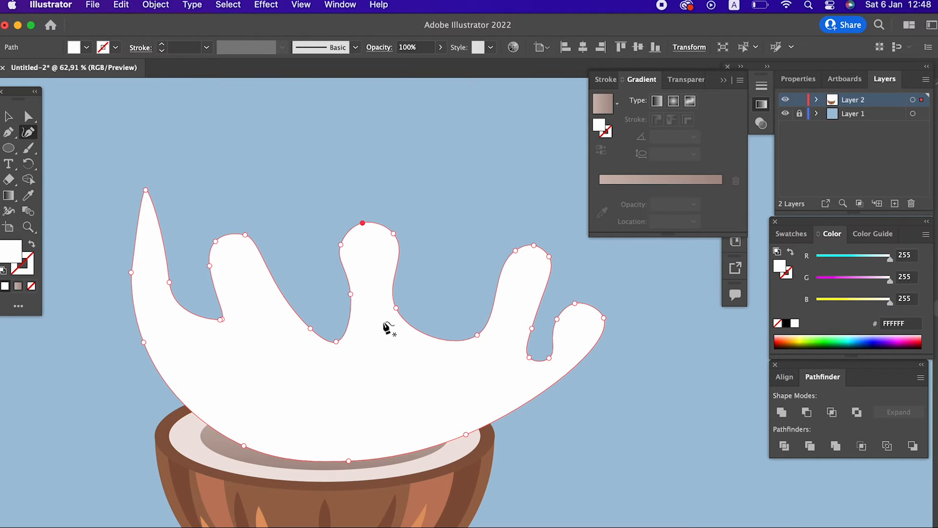
pyautogui.click(332, 341)
# Reshape the splash's second peak from the left into a rounded bulb and round the valley on its right.
pyautogui.moveTo(284, 293); pyautogui.dragTo(264, 315)
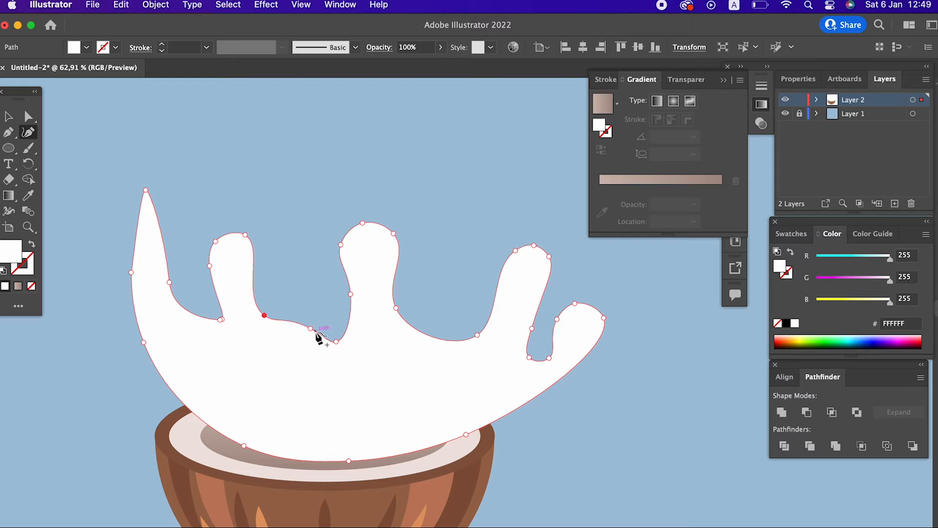
pyautogui.click(283, 337)
pyautogui.moveTo(255, 238); pyautogui.dragTo(221, 223)
pyautogui.moveTo(209, 265); pyautogui.dragTo(198, 265)
# Turn the splash's pointed leftmost peak into a rounded, outward-leaning bulb that flows smoothly into the left edge.
pyautogui.moveTo(128, 238); pyautogui.dragTo(101, 226)
pyautogui.moveTo(145, 191)
pyautogui.mouseDown()
pyautogui.moveTo(145, 208)
pyautogui.moveTo(136, 184)
pyautogui.moveTo(146, 207)
pyautogui.mouseUp()
pyautogui.moveTo(130, 205); pyautogui.dragTo(121, 194)
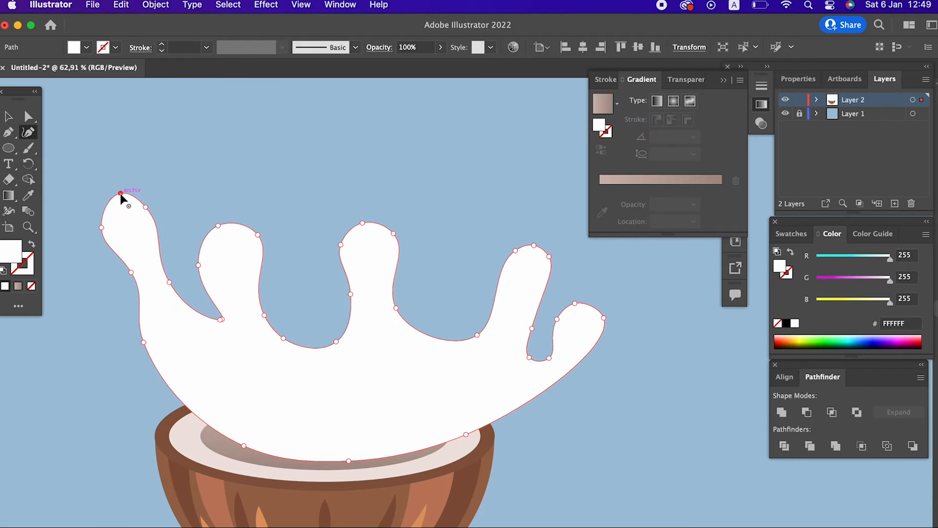
pyautogui.moveTo(132, 272); pyautogui.dragTo(128, 292)
pyautogui.moveTo(144, 343); pyautogui.dragTo(169, 382)
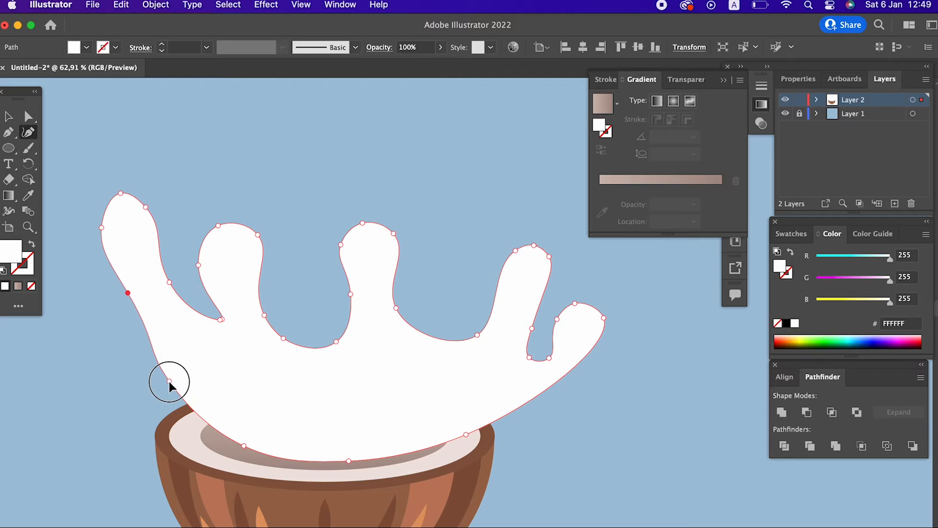
pyautogui.click(95, 227)
pyautogui.click(120, 201)
# Round out the valley between the splash's two leftmost peaks.
pyautogui.moveTo(220, 321)
pyautogui.mouseDown()
pyautogui.moveTo(213, 336)
pyautogui.moveTo(227, 330)
pyautogui.mouseUp()
pyautogui.press('super+z')
pyautogui.press('super+z')
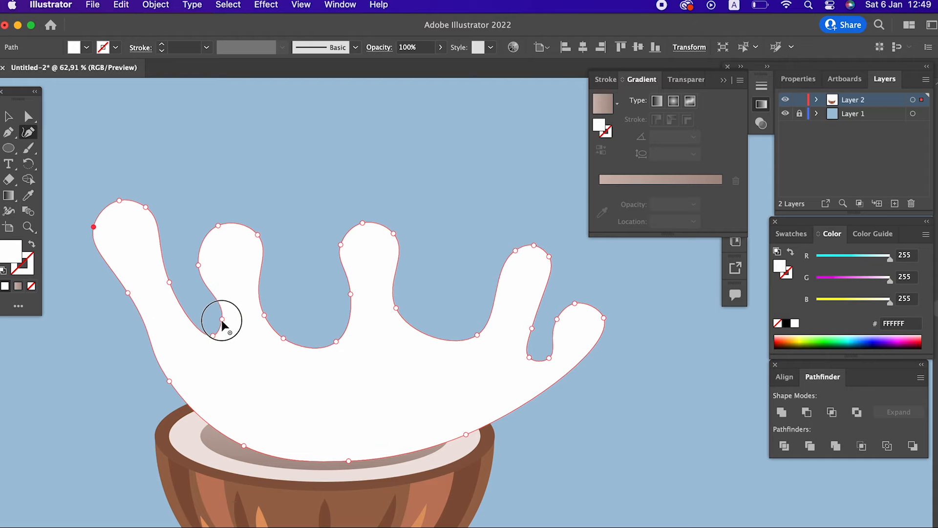
pyautogui.click(228, 330)
# Broaden the base of the splash's fourth peak and slant the notch between the two rightmost fingers inward.
pyautogui.press('z')
pyautogui.moveTo(420, 275); pyautogui.dragTo(331, 283)
pyautogui.moveTo(342, 285); pyautogui.dragTo(391, 320)
pyautogui.click(28, 132)
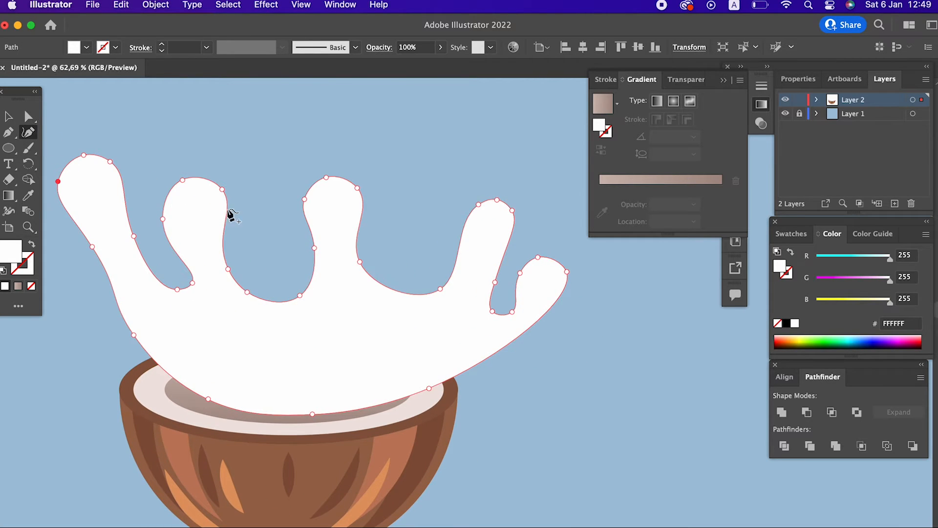
pyautogui.moveTo(442, 292); pyautogui.dragTo(420, 296)
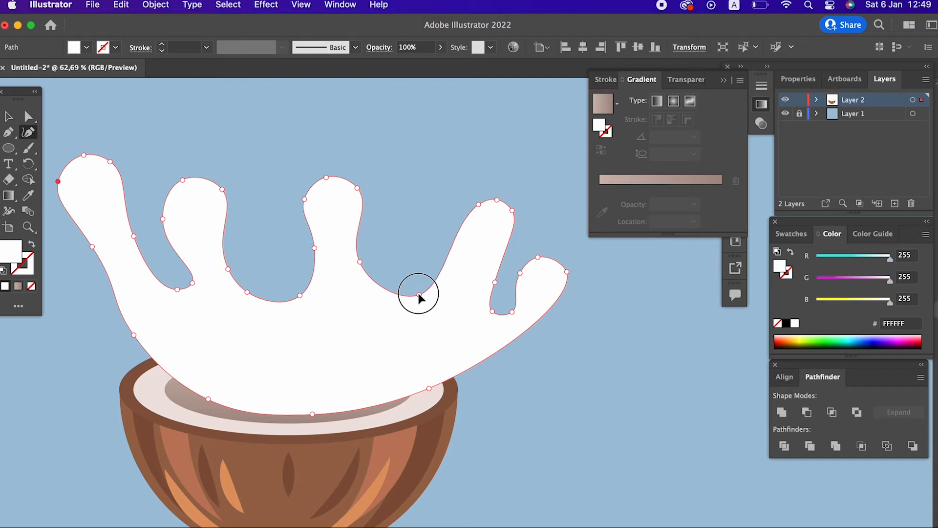
pyautogui.moveTo(492, 310)
pyautogui.mouseDown()
pyautogui.moveTo(468, 321)
pyautogui.moveTo(495, 317)
pyautogui.mouseUp()
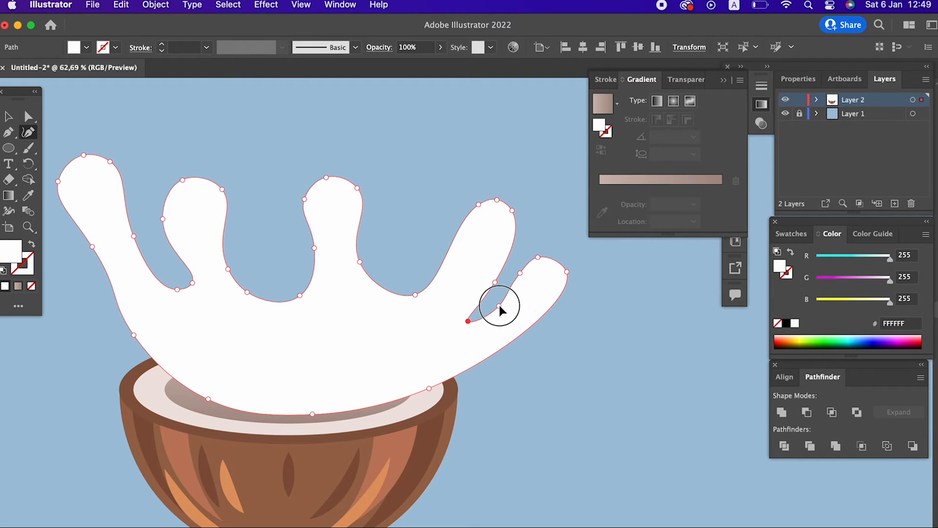
pyautogui.moveTo(519, 274); pyautogui.dragTo(486, 385)
# Refine the valleys on both sides of the splash's middle peak and the neck of the second peak with the Curvature tool.
pyautogui.press('z')
pyautogui.press('v')
pyautogui.press('z')
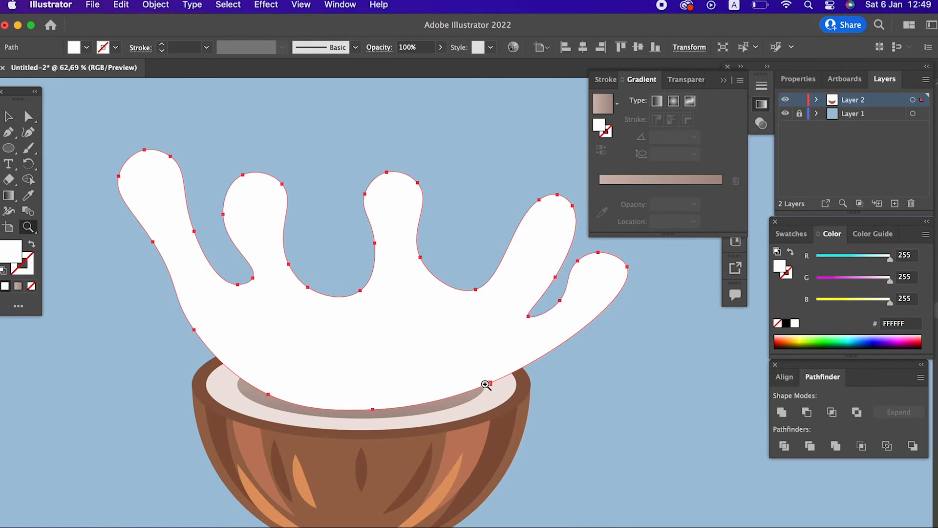
pyautogui.click(32, 131)
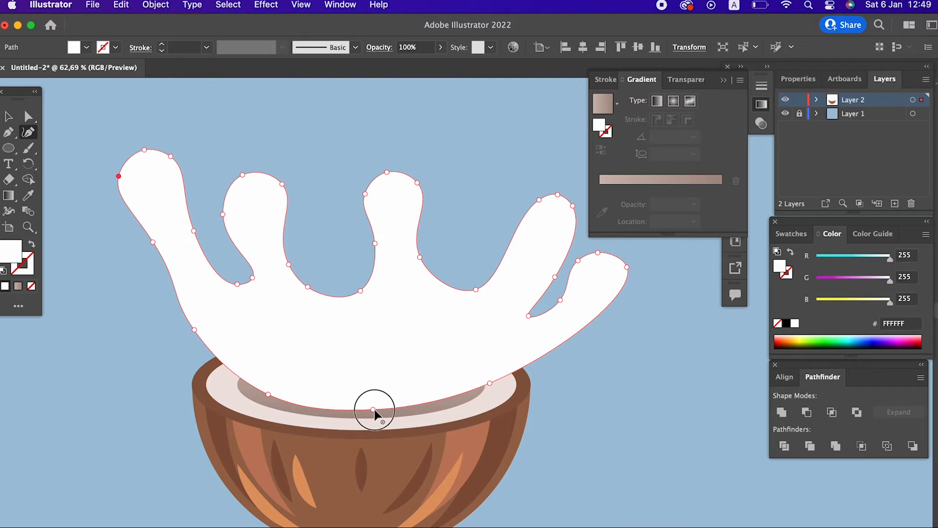
pyautogui.press('z')
pyautogui.moveTo(383, 410); pyautogui.dragTo(304, 360)
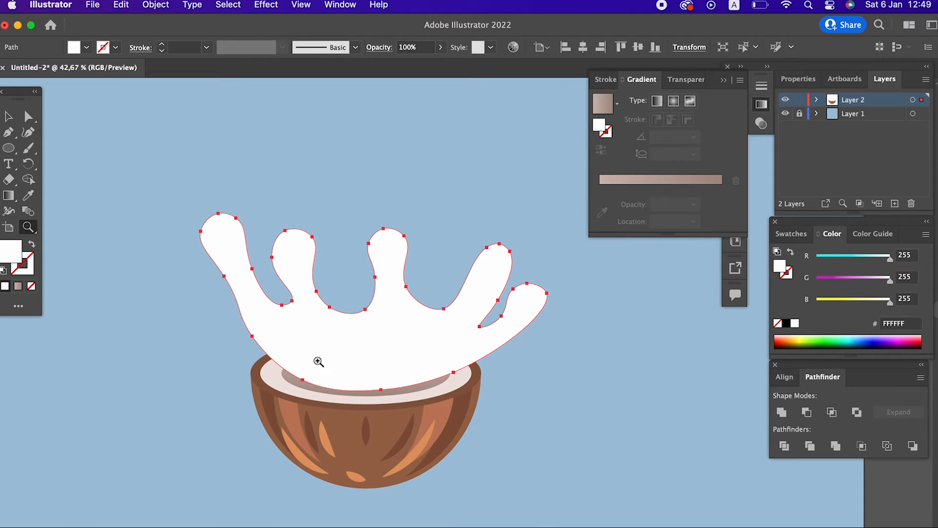
pyautogui.moveTo(369, 311); pyautogui.dragTo(307, 339)
pyautogui.press('space')
pyautogui.click(362, 254)
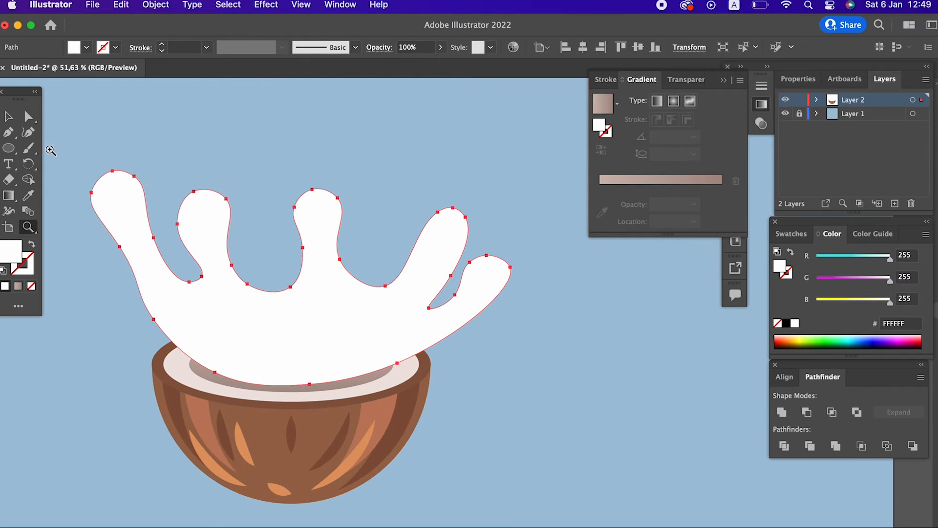
pyautogui.click(27, 131)
pyautogui.moveTo(362, 277); pyautogui.dragTo(364, 283)
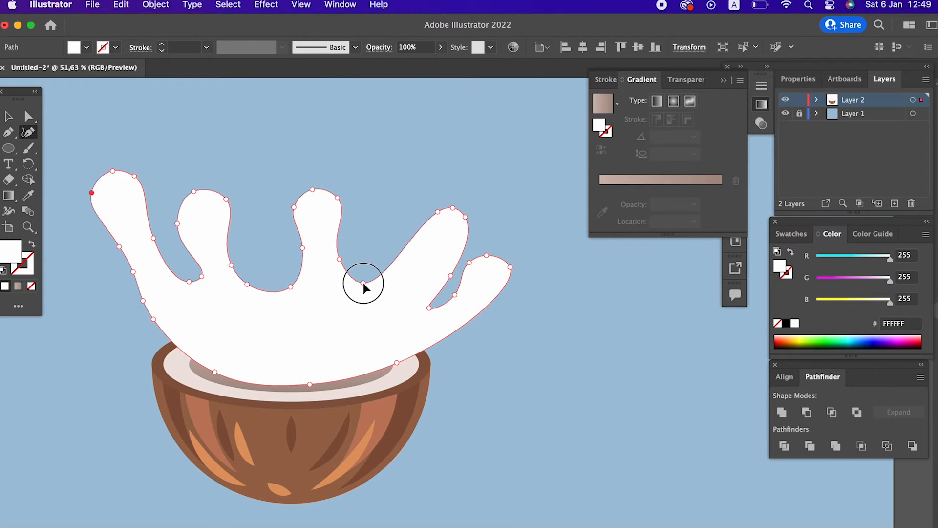
pyautogui.moveTo(278, 279); pyautogui.dragTo(232, 250)
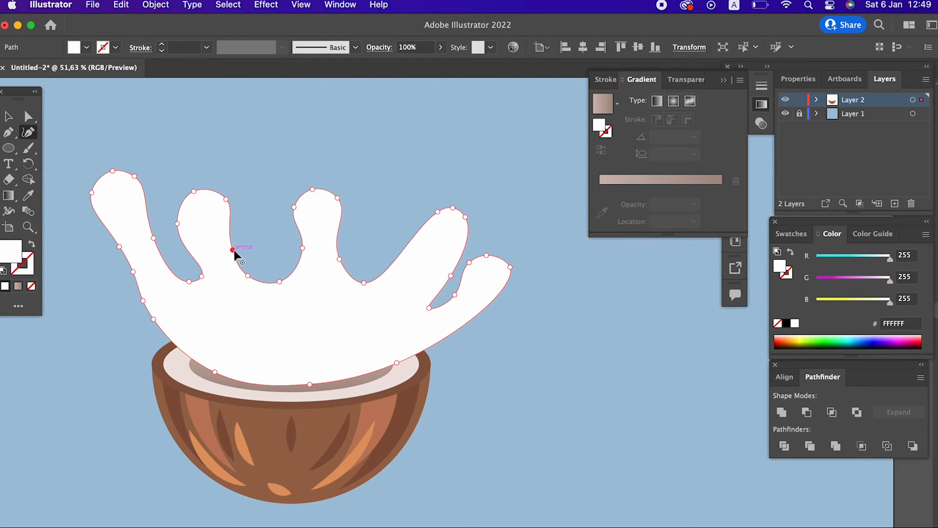
pyautogui.moveTo(302, 248); pyautogui.dragTo(276, 275)
pyautogui.moveTo(201, 276); pyautogui.dragTo(191, 269)
pyautogui.press('z')
pyautogui.moveTo(321, 246); pyautogui.dragTo(254, 322)
pyautogui.moveTo(191, 232); pyautogui.dragTo(170, 244)
pyautogui.click(28, 132)
pyautogui.press('z')
pyautogui.moveTo(341, 303); pyautogui.dragTo(371, 346)
pyautogui.scroll(3, 373, 347)
# Create an inward copy of the splash with Offset Path at -20 px, miter joins and a miter limit of 4.
pyautogui.click(9, 117)
pyautogui.click(226, 132)
pyautogui.click(364, 338)
pyautogui.click(168, 10)
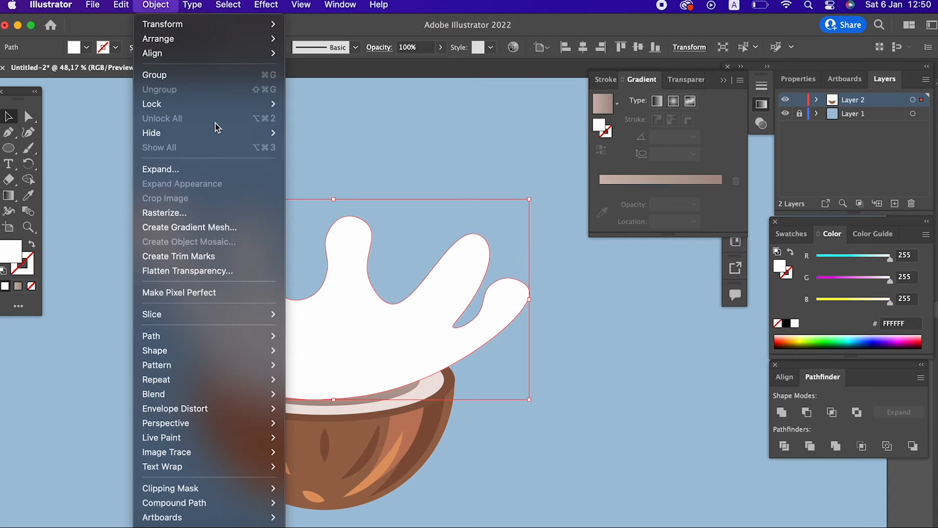
pyautogui.moveTo(231, 337)
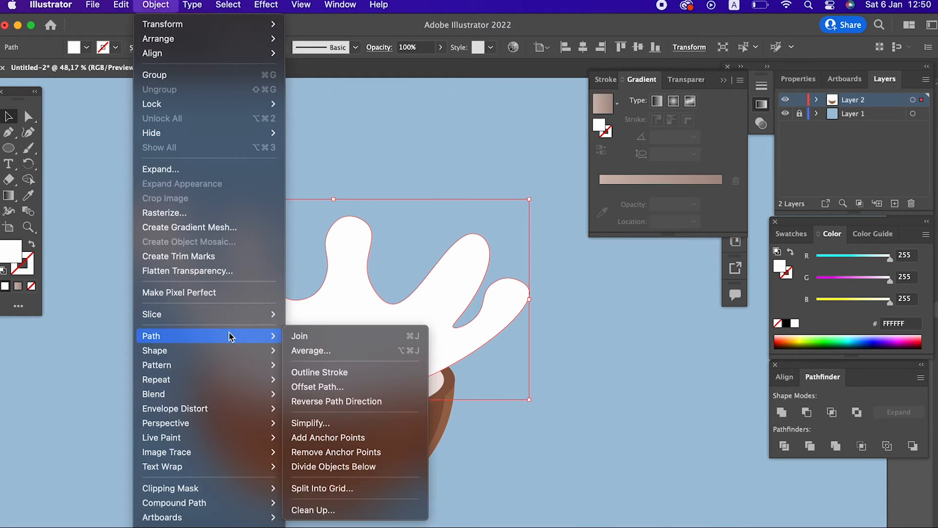
pyautogui.click(351, 387)
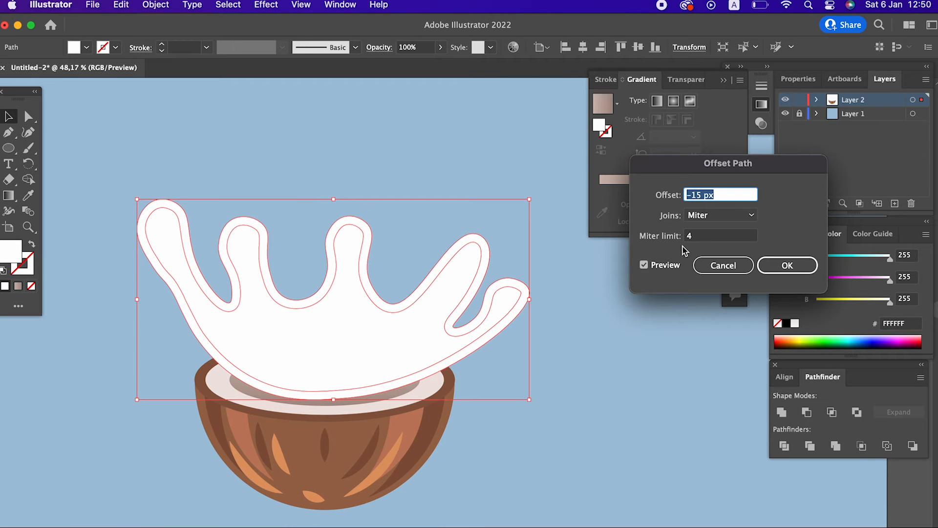
pyautogui.write('20')
pyautogui.press('Tab')
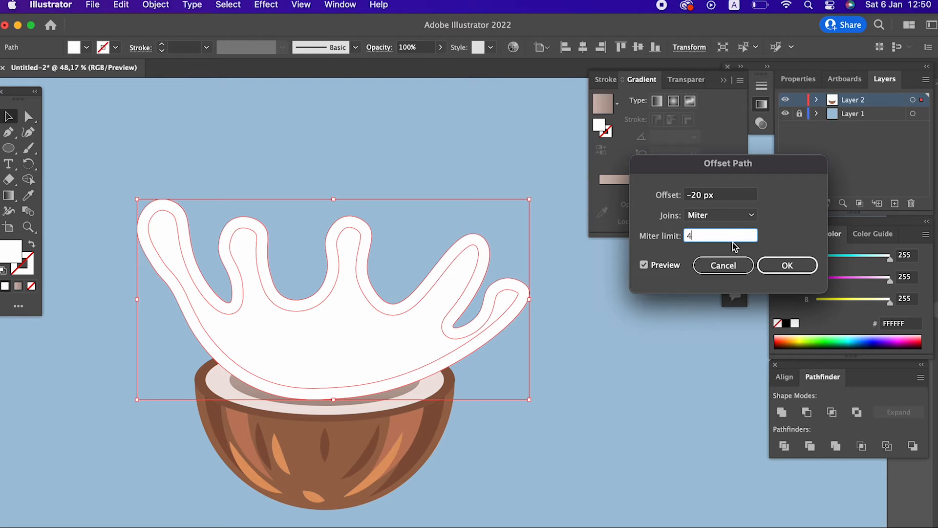
pyautogui.click(810, 275)
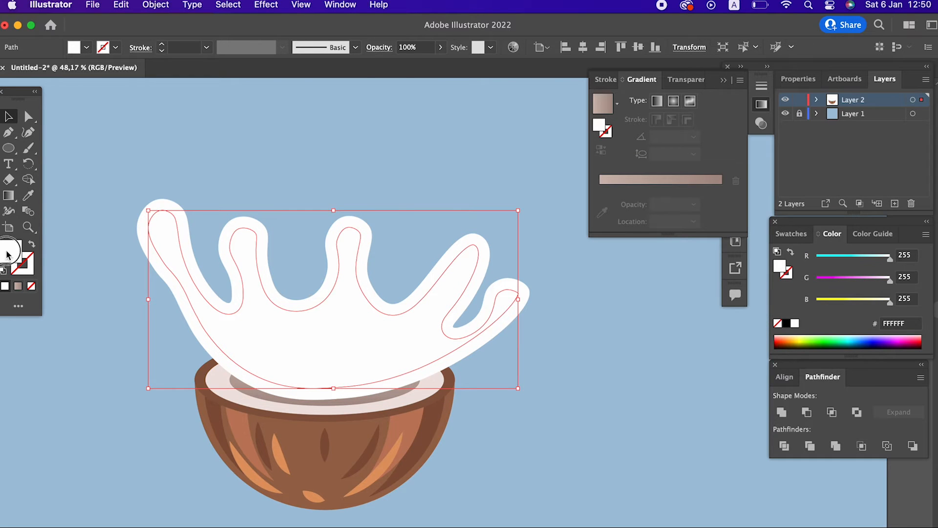
# Set the inner splash copy's fill to pale pinkish-beige EDE3DF and deselect it.
pyautogui.doubleClick(9, 252)
pyautogui.moveTo(32, 80); pyautogui.dragTo(30, 71)
pyautogui.click(342, 67)
pyautogui.click(604, 377)
# Draw a closed Pen shape along the splash's lower edge with a wavy top of three peaks, inside the pale area.
pyautogui.press('z')
pyautogui.moveTo(541, 320); pyautogui.dragTo(492, 372)
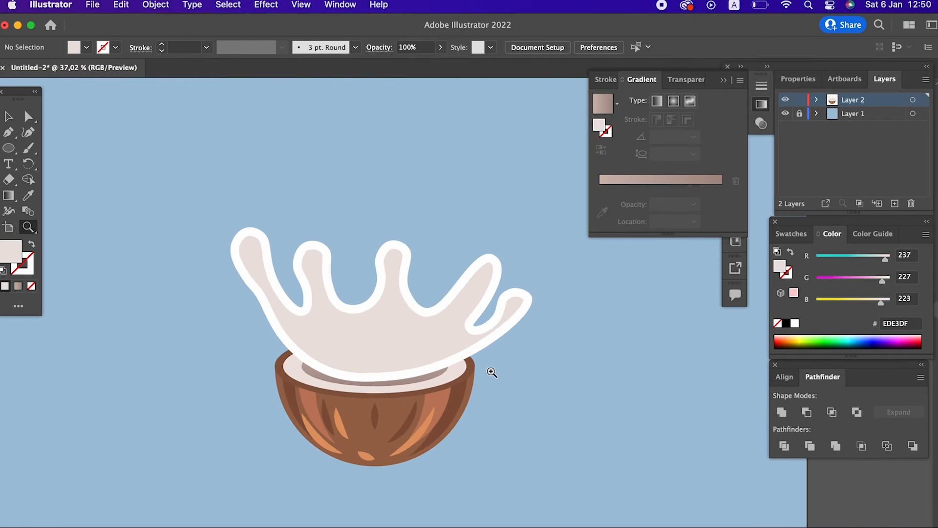
pyautogui.moveTo(392, 337); pyautogui.dragTo(465, 254)
pyautogui.click(10, 133)
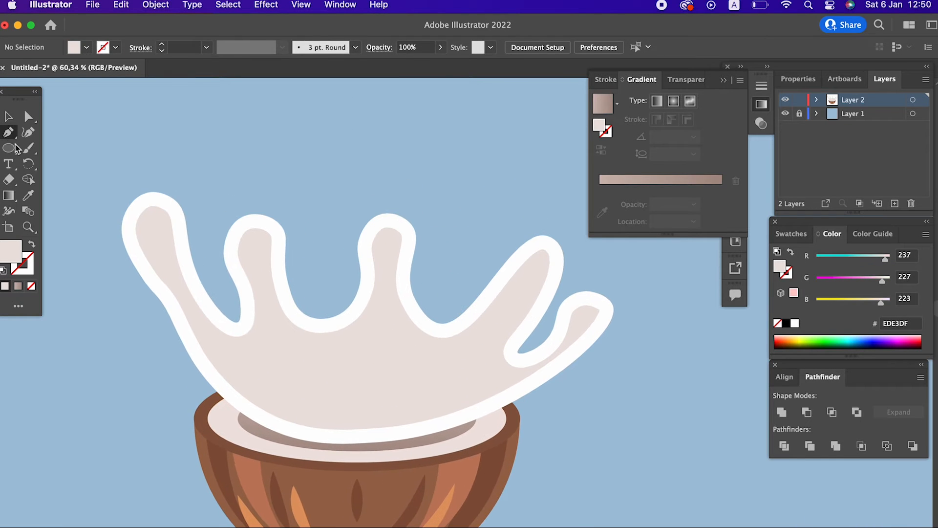
pyautogui.click(238, 405)
pyautogui.moveTo(291, 400); pyautogui.dragTo(299, 385)
pyautogui.moveTo(264, 356); pyautogui.dragTo(269, 338)
pyautogui.moveTo(322, 375); pyautogui.dragTo(378, 413)
pyautogui.moveTo(401, 380); pyautogui.dragTo(502, 405)
pyautogui.click(476, 419)
pyautogui.moveTo(324, 437); pyautogui.dragTo(270, 430)
pyautogui.click(238, 405)
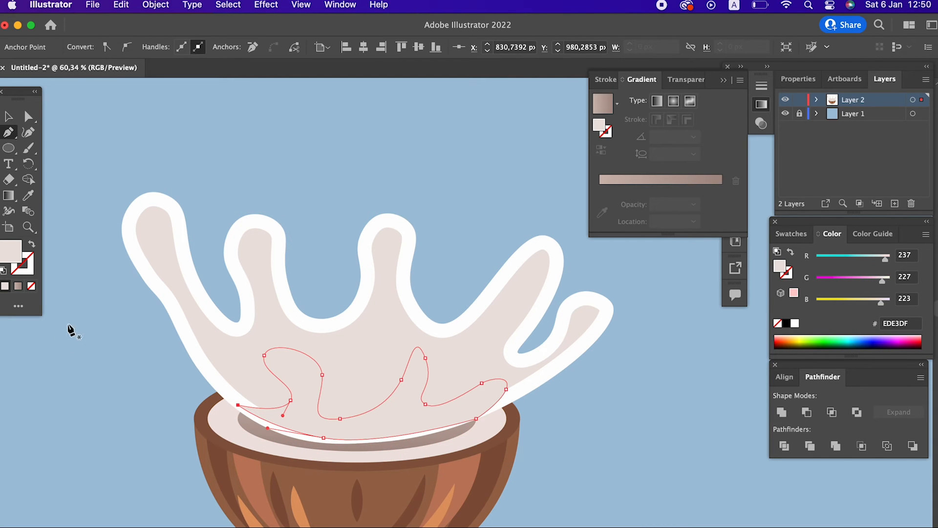
# Fill the wavy three-peaked shape inside the splash with the outer splash's white, FFFFFF.
pyautogui.click(25, 192)
pyautogui.click(148, 266)
pyautogui.press('z')
pyautogui.moveTo(307, 279); pyautogui.dragTo(335, 281)
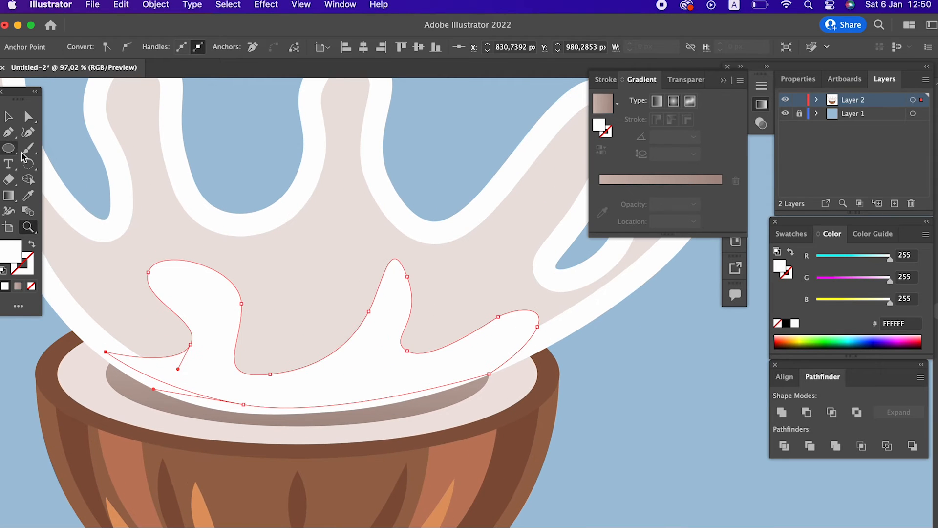
# Round the first two peaks, the third peak's tip and the lower edge of the white wavy shape with the Curvature tool, and deselect it.
pyautogui.click(33, 134)
pyautogui.moveTo(242, 304); pyautogui.dragTo(227, 281)
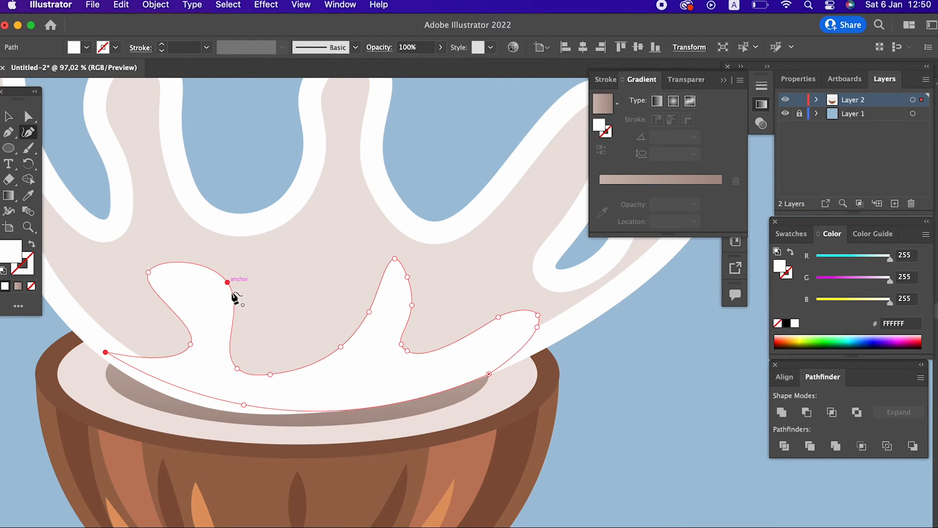
pyautogui.moveTo(384, 284); pyautogui.dragTo(421, 274)
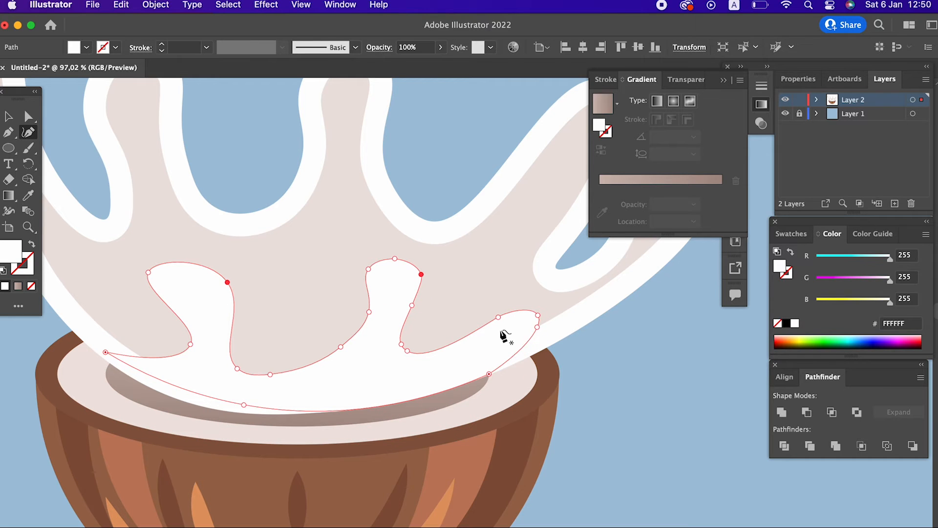
pyautogui.moveTo(489, 374); pyautogui.dragTo(491, 364)
pyautogui.click(503, 364)
pyautogui.moveTo(519, 345); pyautogui.dragTo(523, 350)
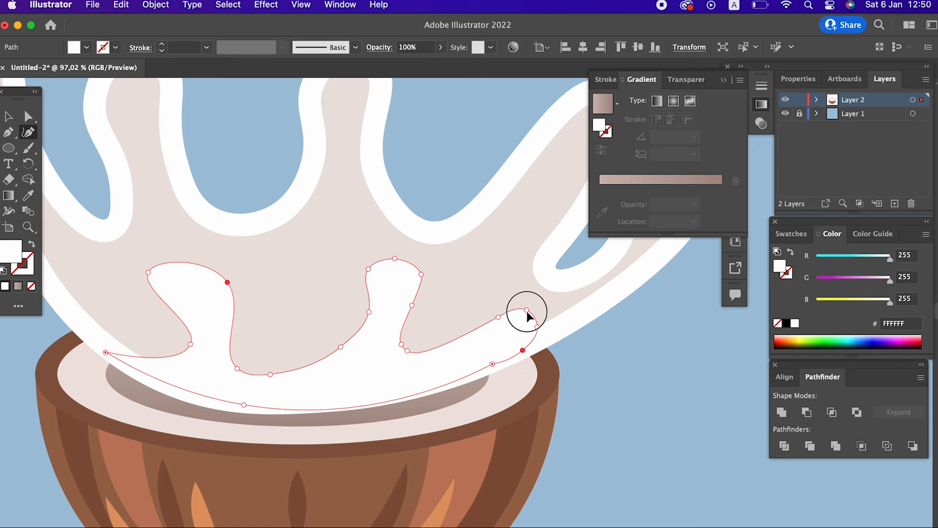
pyautogui.press('z')
pyautogui.moveTo(328, 378); pyautogui.dragTo(171, 331)
pyautogui.moveTo(283, 320); pyautogui.dragTo(258, 371)
pyautogui.moveTo(320, 326); pyautogui.dragTo(278, 329)
pyautogui.moveTo(339, 337); pyautogui.dragTo(320, 318)
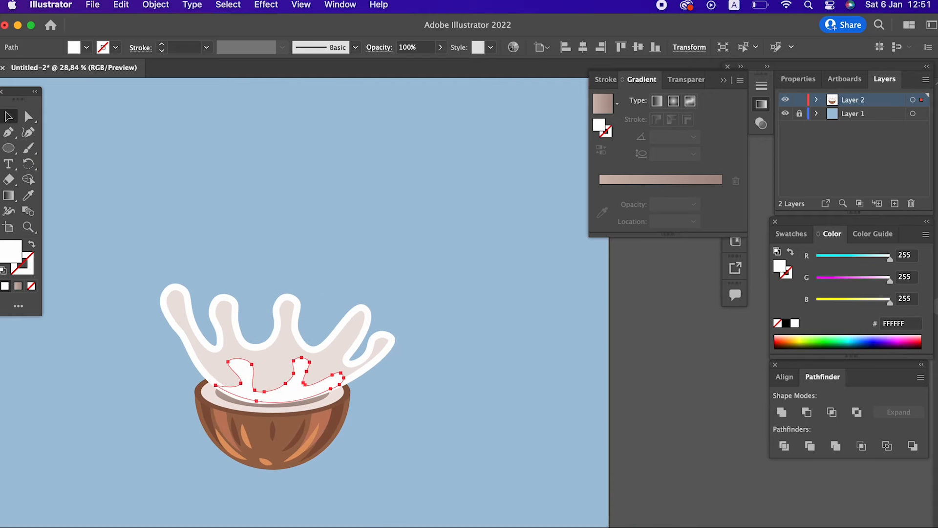
pyautogui.click(468, 412)
# Draw two white round droplets beside the splash's right-hand arms and a tilted white oval above its leftmost arm.
pyautogui.press('z')
pyautogui.moveTo(385, 317); pyautogui.dragTo(413, 318)
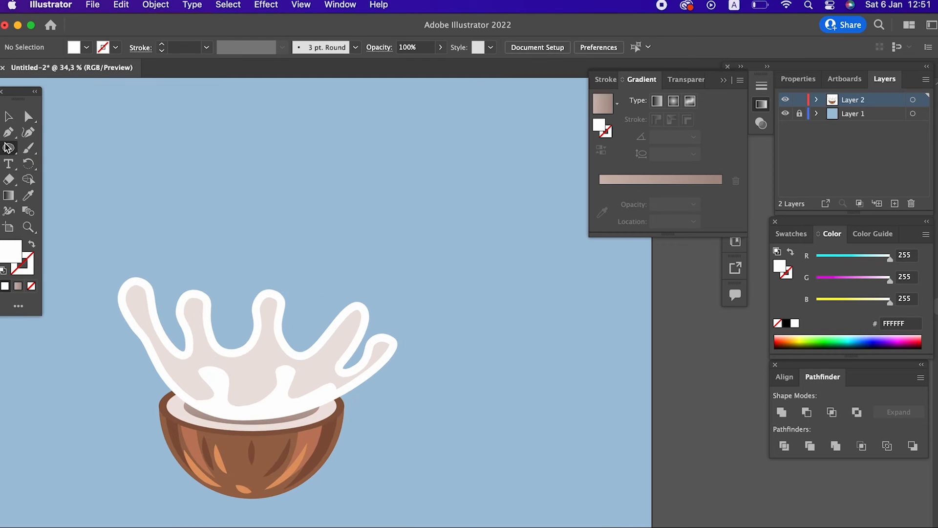
pyautogui.moveTo(381, 257)
pyautogui.mouseDown()
pyautogui.moveTo(398, 277)
pyautogui.moveTo(398, 300)
pyautogui.mouseUp()
pyautogui.moveTo(419, 332); pyautogui.dragTo(431, 355)
pyautogui.moveTo(101, 223); pyautogui.dragTo(131, 257)
pyautogui.click(7, 118)
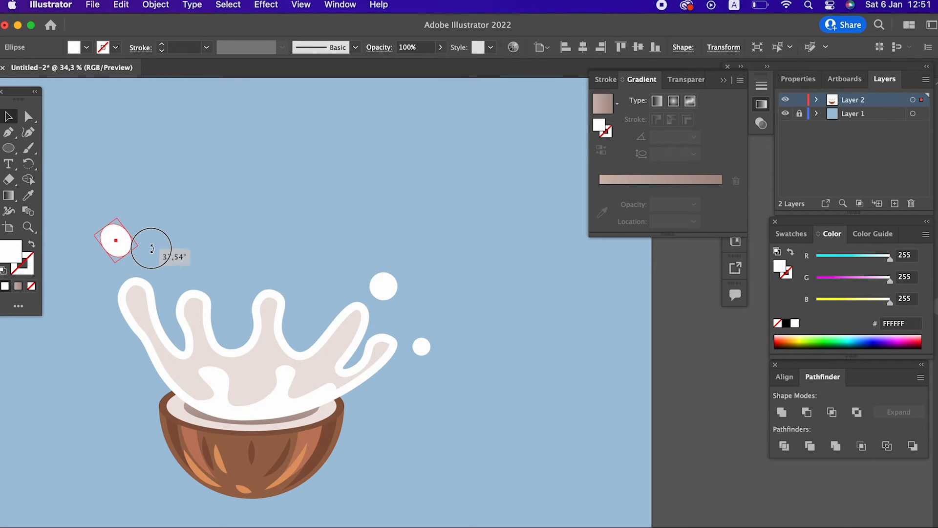
pyautogui.click(153, 247)
# Draw a closed white teardrop with the Pen tool above the splash's second arm, pointing down.
pyautogui.scroll(3, 252, 276)
pyautogui.press('p')
pyautogui.click(163, 282)
pyautogui.moveTo(145, 228); pyautogui.dragTo(153, 224)
pyautogui.moveTo(181, 253); pyautogui.dragTo(182, 269)
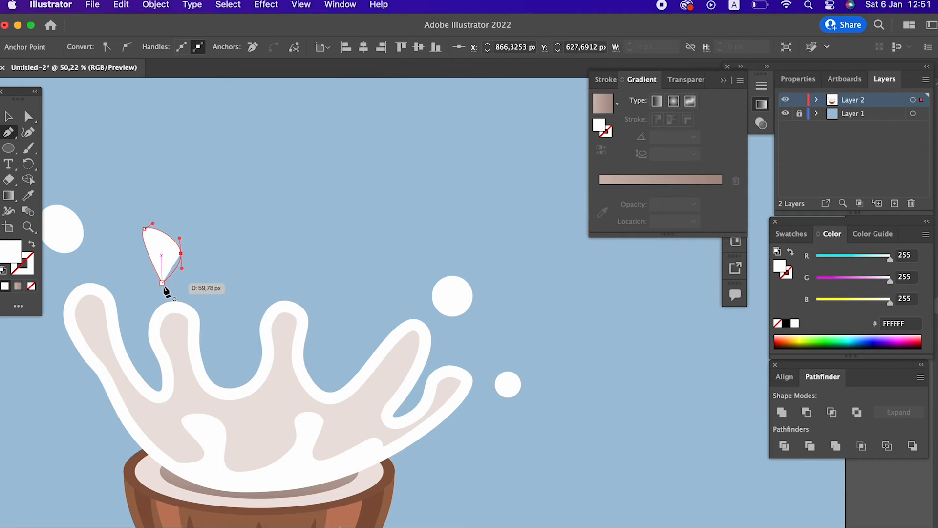
pyautogui.click(163, 283)
# Draw a closed white pouring stream with the Pen tool, curving up from the bowl and widening toward the artboard's upper edge.
pyautogui.press('z')
pyautogui.moveTo(279, 222); pyautogui.dragTo(197, 314)
pyautogui.scroll(3, 243, 348)
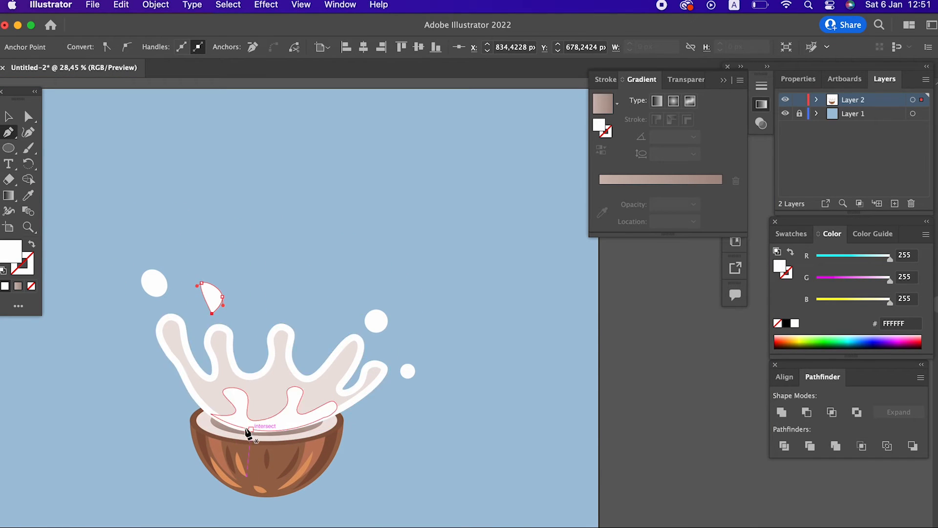
pyautogui.click(249, 419)
pyautogui.moveTo(303, 117); pyautogui.dragTo(386, 145)
pyautogui.scroll(-8, 295, 186)
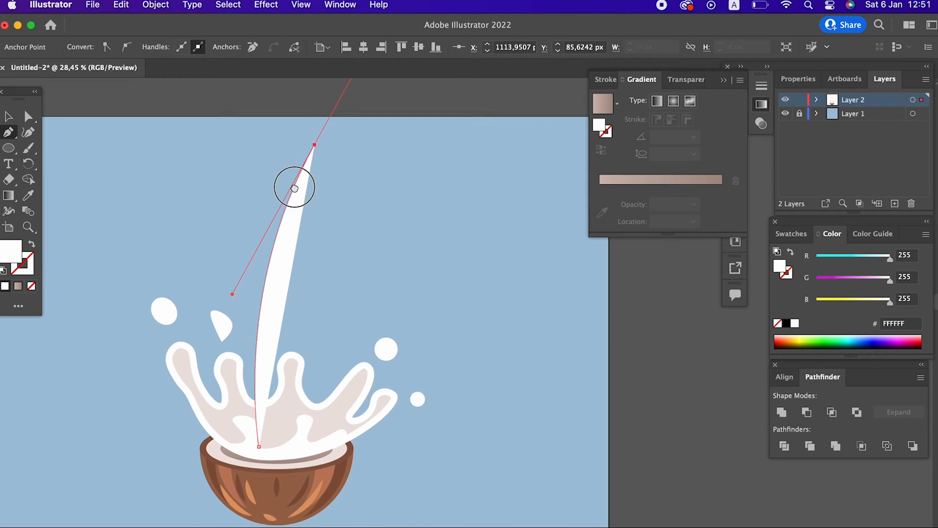
pyautogui.click(315, 139)
pyautogui.click(459, 198)
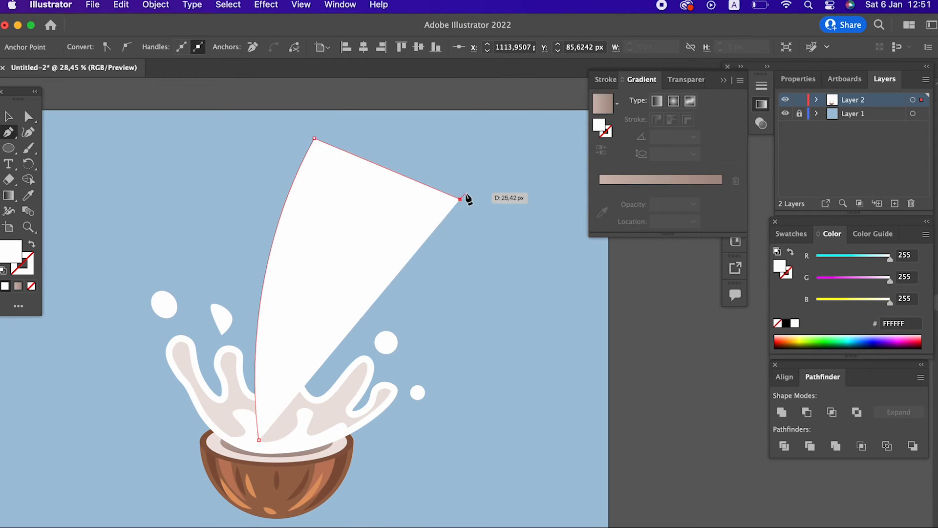
pyautogui.moveTo(286, 446); pyautogui.dragTo(285, 488)
pyautogui.click(285, 305)
pyautogui.click(259, 297)
# Shift the stream's upper corners to the right and adjust its outer curve with the Curvature tool.
pyautogui.press('z')
pyautogui.moveTo(272, 289); pyautogui.dragTo(268, 413)
pyautogui.moveTo(392, 204); pyautogui.dragTo(403, 211)
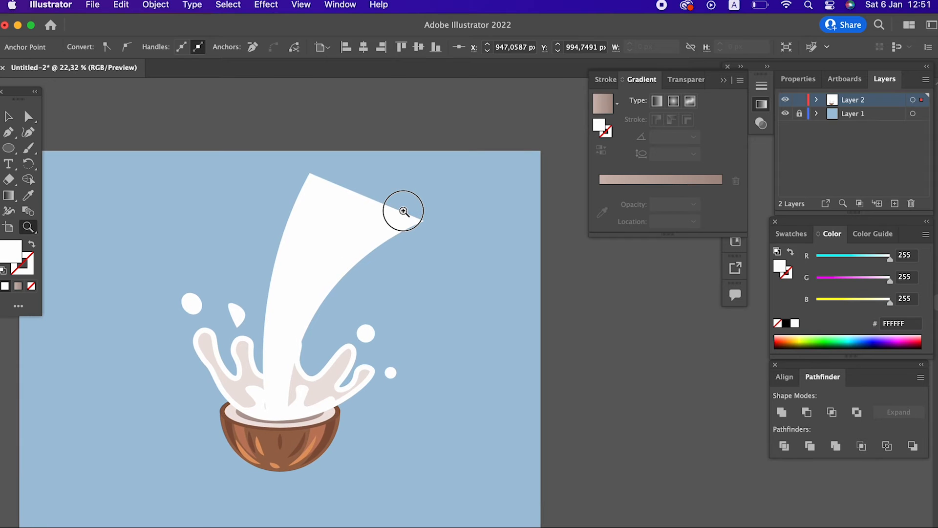
pyautogui.moveTo(371, 177); pyautogui.dragTo(386, 180)
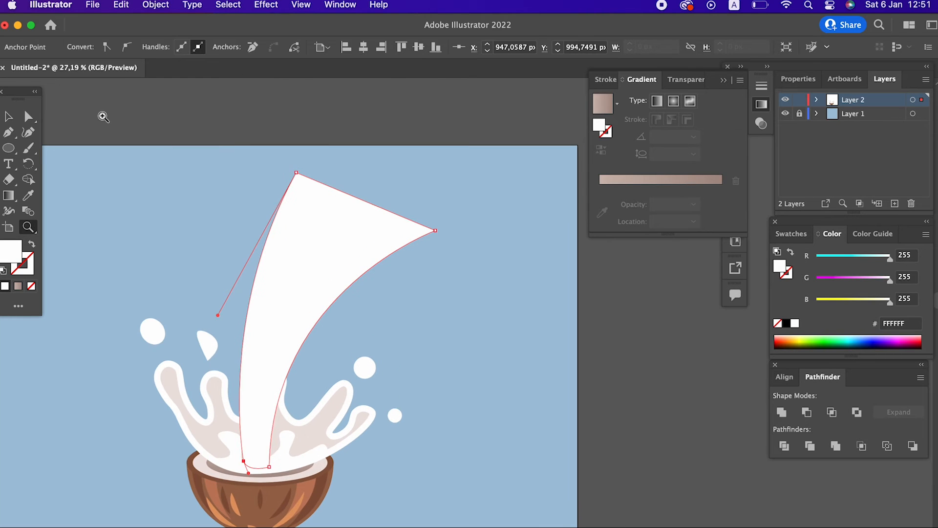
pyautogui.click(35, 135)
pyautogui.moveTo(439, 234); pyautogui.dragTo(452, 211)
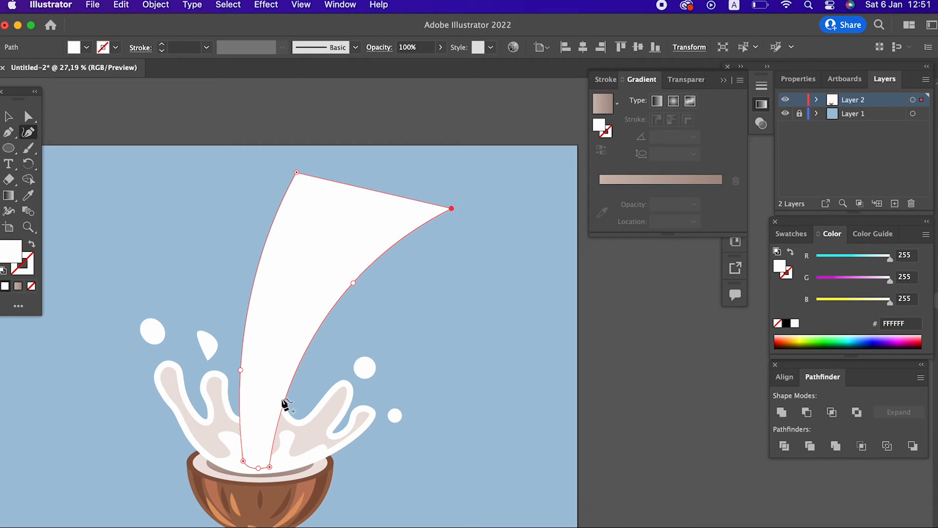
pyautogui.moveTo(241, 465); pyautogui.dragTo(243, 462)
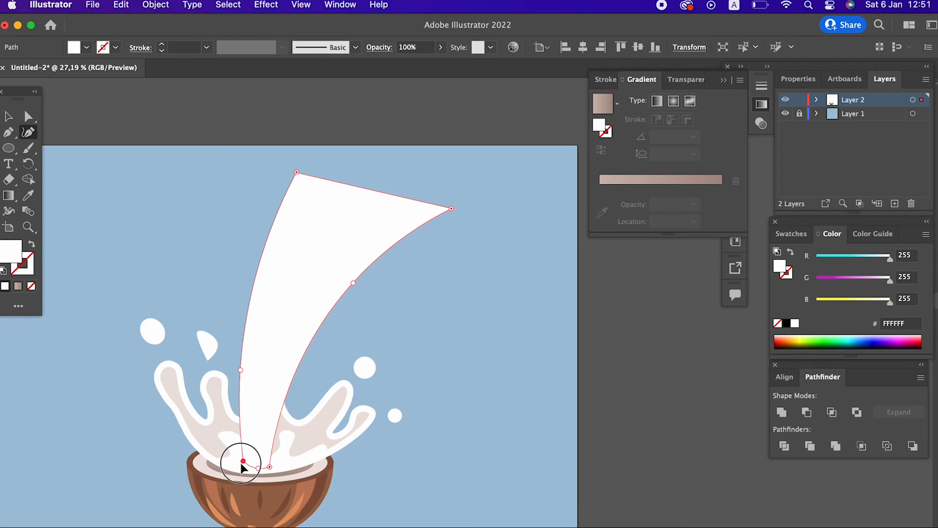
pyautogui.moveTo(298, 174); pyautogui.dragTo(385, 162)
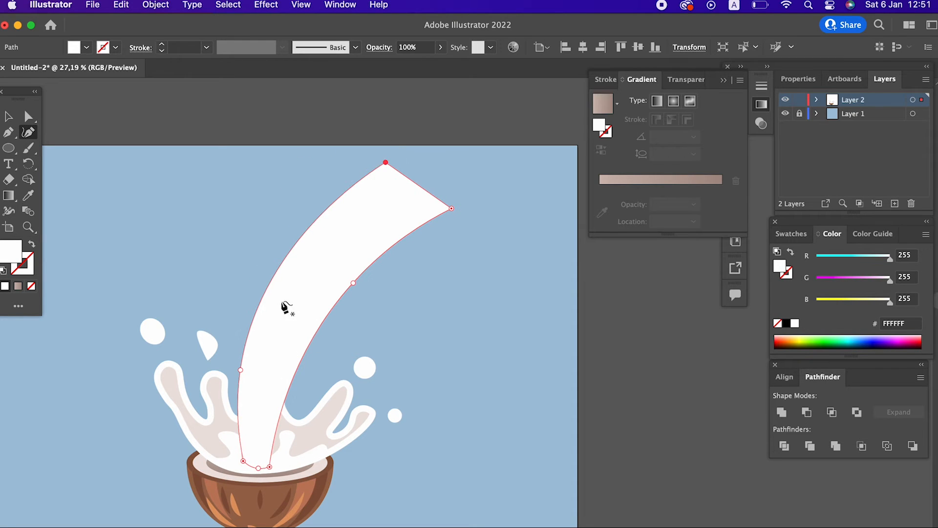
pyautogui.moveTo(240, 371); pyautogui.dragTo(273, 295)
# Narrow the stream's lower end inside the bowl by moving its bottom points closer together with the Curvature tool.
pyautogui.press('z')
pyautogui.moveTo(246, 473); pyautogui.dragTo(511, 455)
pyautogui.click(29, 134)
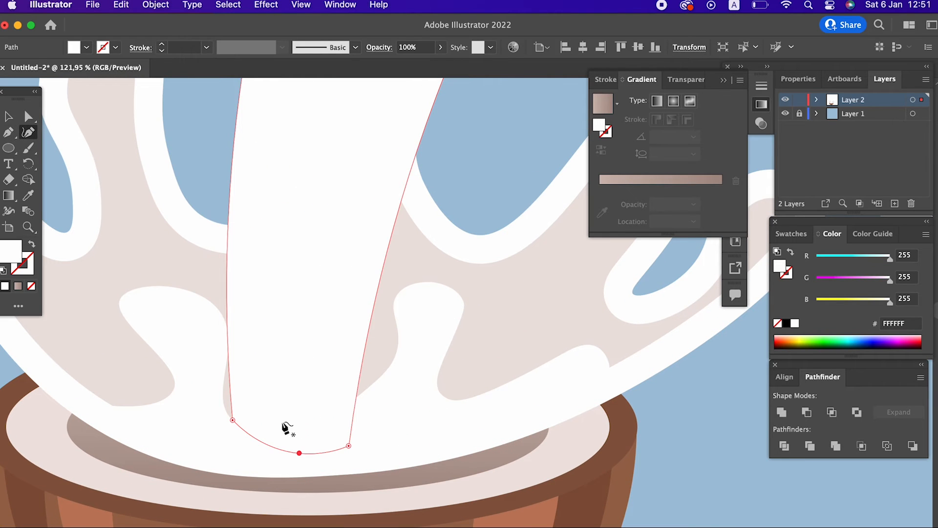
pyautogui.moveTo(231, 421); pyautogui.dragTo(242, 444)
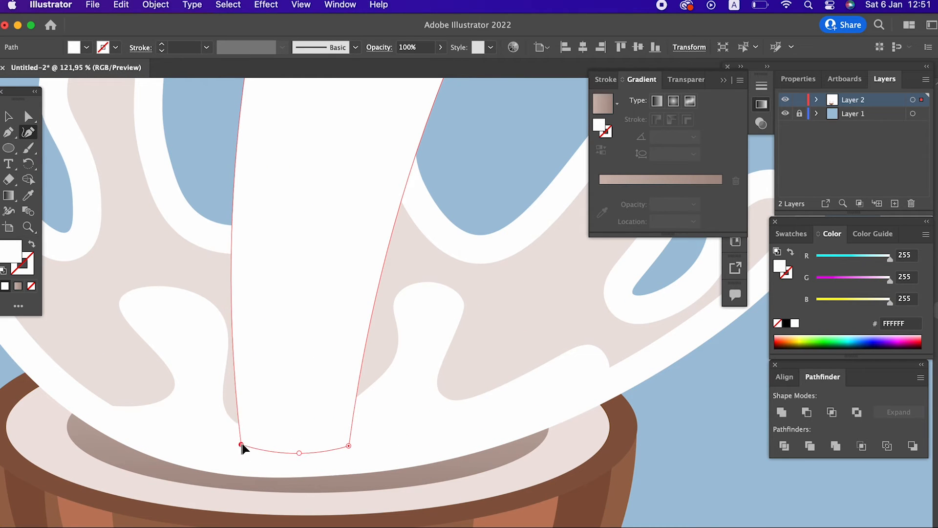
pyautogui.moveTo(349, 445); pyautogui.dragTo(262, 449)
pyautogui.moveTo(318, 450); pyautogui.dragTo(297, 451)
# Widen the stream's upper end by moving its two corners apart, and adjust its lower curved edge with the Curvature tool.
pyautogui.press('z')
pyautogui.moveTo(352, 337); pyautogui.dragTo(174, 317)
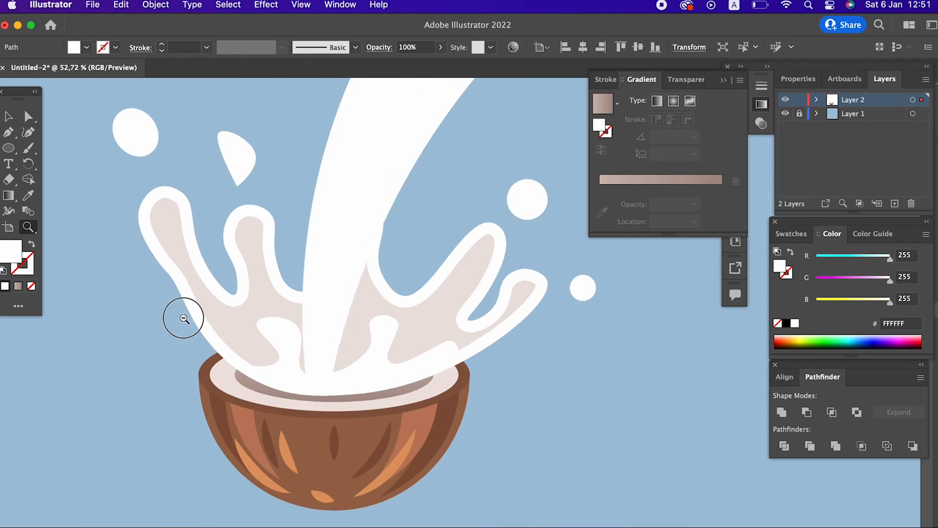
pyautogui.moveTo(398, 231); pyautogui.dragTo(211, 296)
pyautogui.moveTo(316, 265); pyautogui.dragTo(277, 298)
pyautogui.moveTo(365, 184); pyautogui.dragTo(438, 186)
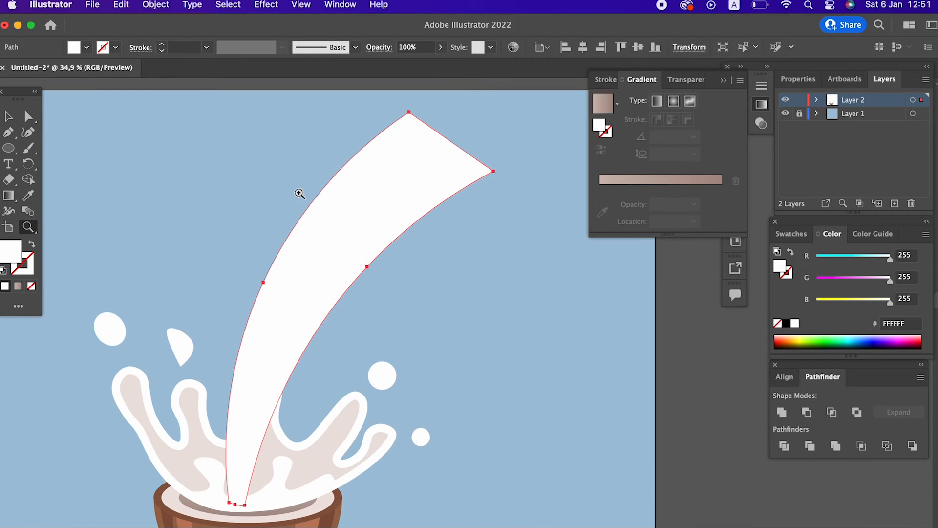
pyautogui.click(28, 132)
pyautogui.moveTo(498, 174); pyautogui.dragTo(534, 219)
pyautogui.press('super+z')
pyautogui.moveTo(493, 172); pyautogui.dragTo(517, 223)
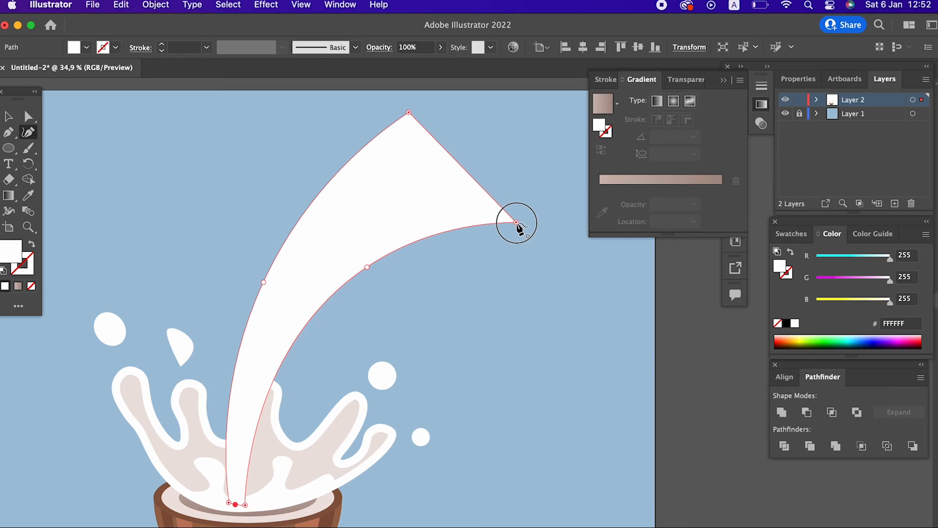
pyautogui.moveTo(409, 112); pyautogui.dragTo(444, 94)
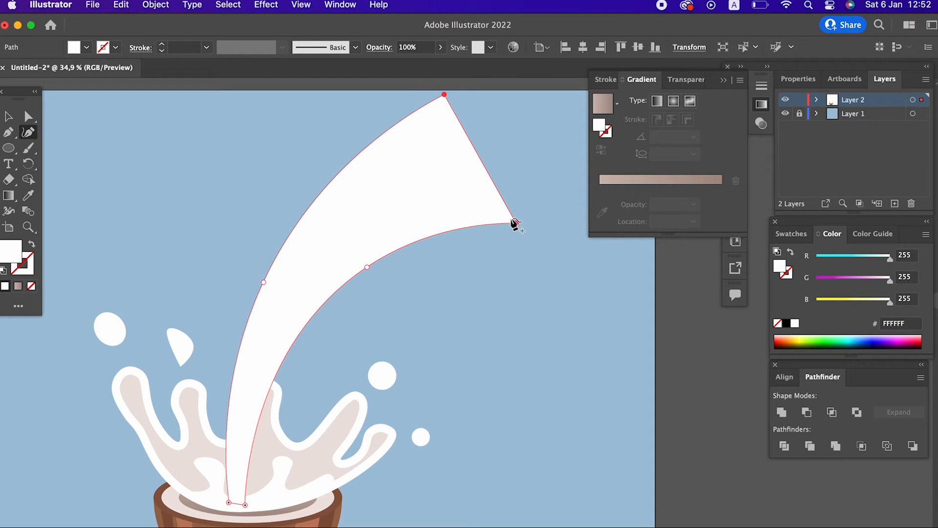
pyautogui.moveTo(514, 223); pyautogui.dragTo(530, 243)
pyautogui.moveTo(368, 269); pyautogui.dragTo(382, 298)
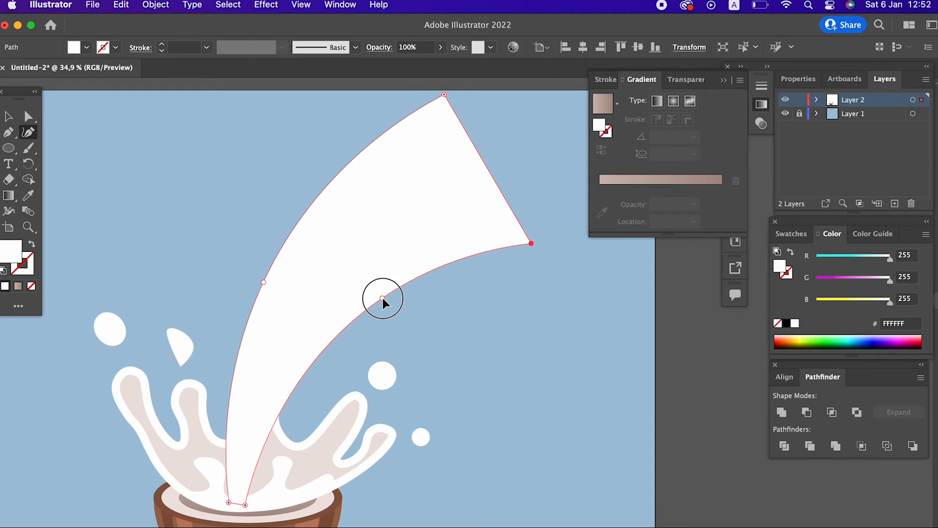
# Draw a closed tapering Pen shape along the stream's inner curve and fill it with pale beige EDE3DF.
pyautogui.press('z')
pyautogui.moveTo(446, 212); pyautogui.dragTo(418, 275)
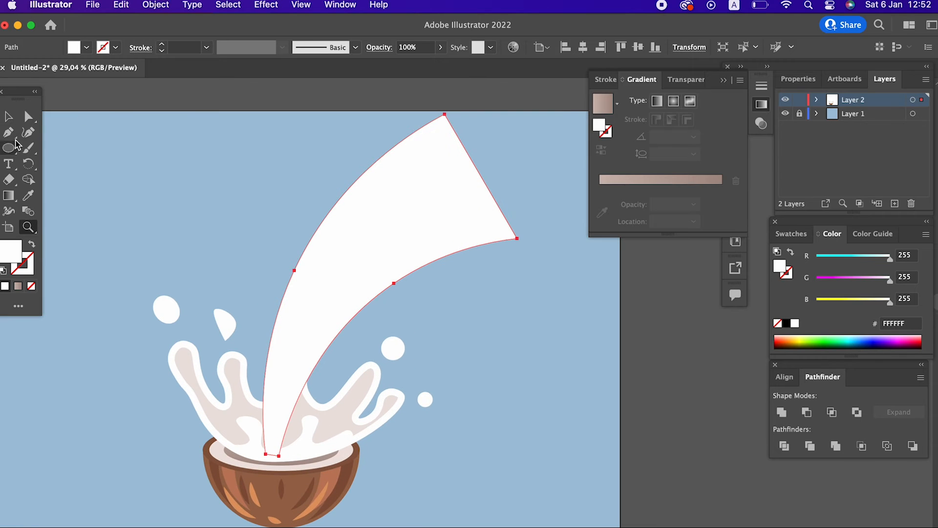
pyautogui.click(288, 390)
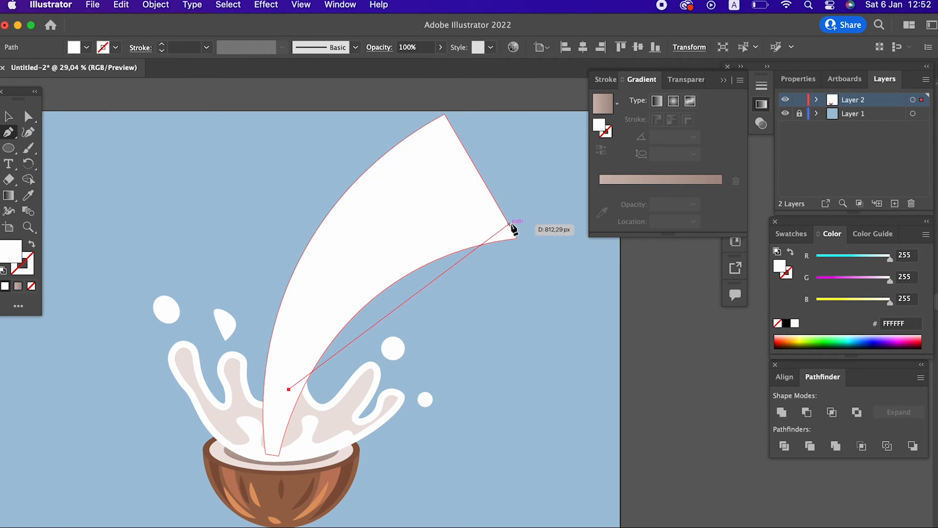
pyautogui.moveTo(508, 224); pyautogui.dragTo(674, 210)
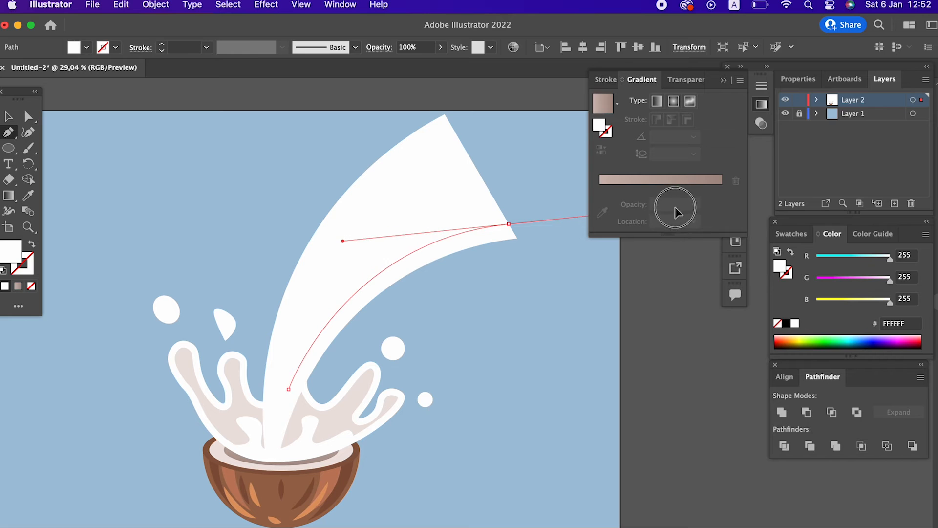
pyautogui.click(509, 225)
pyautogui.click(471, 159)
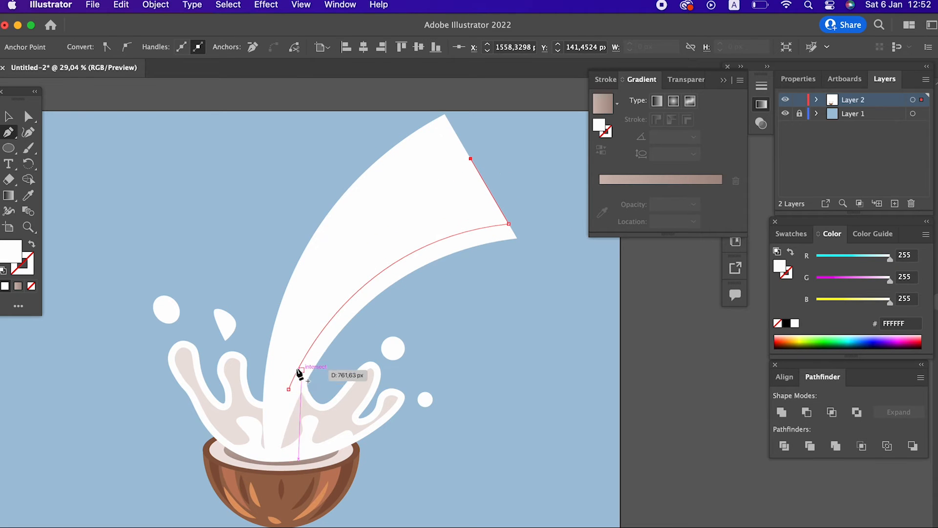
pyautogui.moveTo(288, 390); pyautogui.dragTo(281, 480)
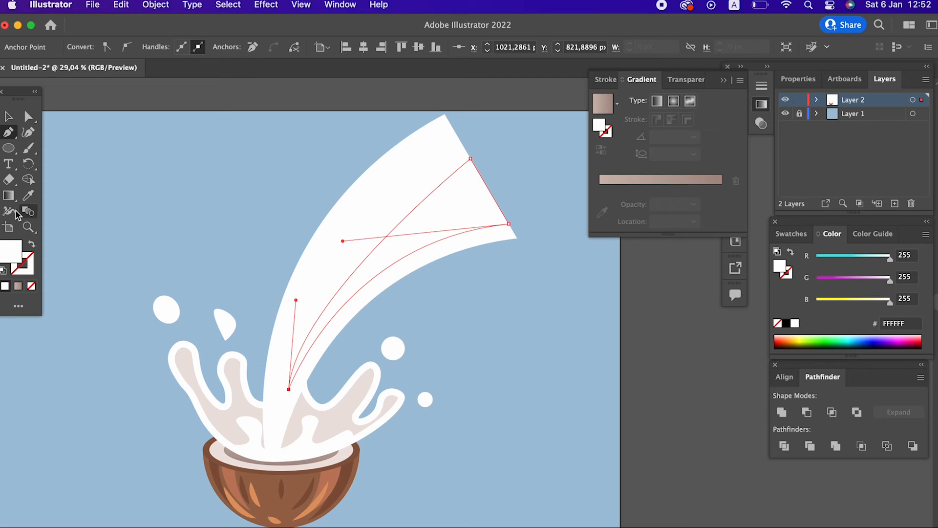
pyautogui.click(215, 409)
# Bring the white wavy shape at the base of the splash to the front and deselect it.
pyautogui.press('z')
pyautogui.moveTo(307, 333); pyautogui.dragTo(331, 392)
pyautogui.press('space')
pyautogui.moveTo(332, 392); pyautogui.dragTo(308, 298)
pyautogui.click(8, 118)
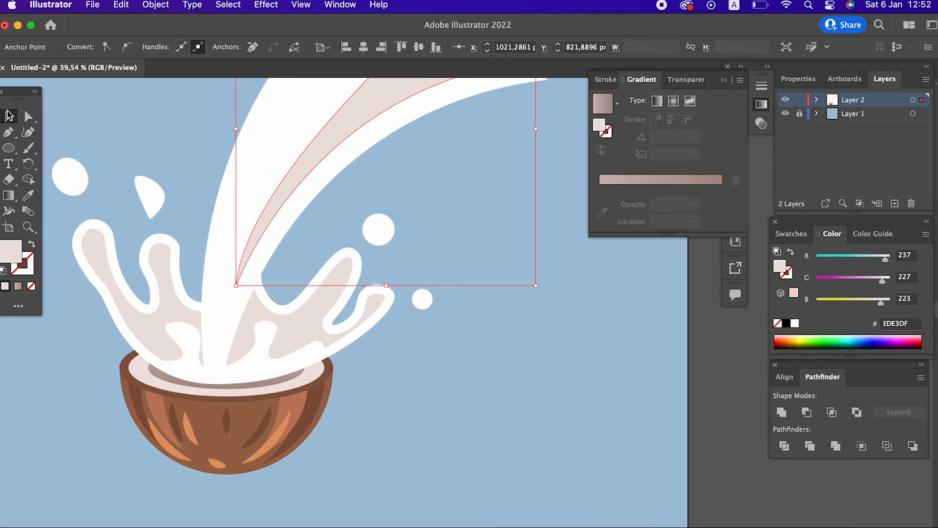
pyautogui.click(247, 371)
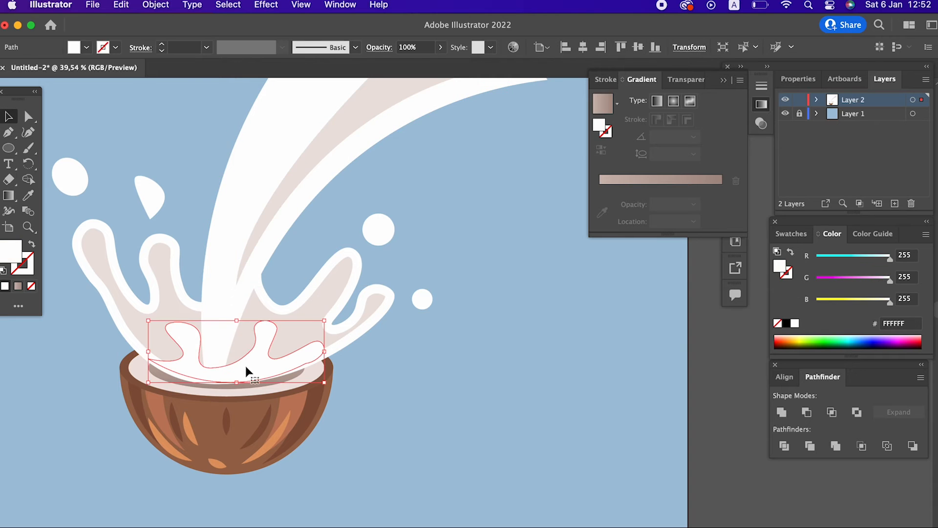
pyautogui.click(161, 9)
pyautogui.moveTo(171, 39)
pyautogui.click(338, 41)
pyautogui.click(529, 390)
# Apply a linear gradient along the white stream at about 55° from its base upward, and make its lower color stop white.
pyautogui.moveTo(320, 304); pyautogui.dragTo(320, 354)
pyautogui.press('z')
pyautogui.moveTo(237, 425); pyautogui.dragTo(391, 425)
pyautogui.moveTo(214, 313); pyautogui.dragTo(25, 314)
pyautogui.moveTo(298, 207); pyautogui.dragTo(233, 341)
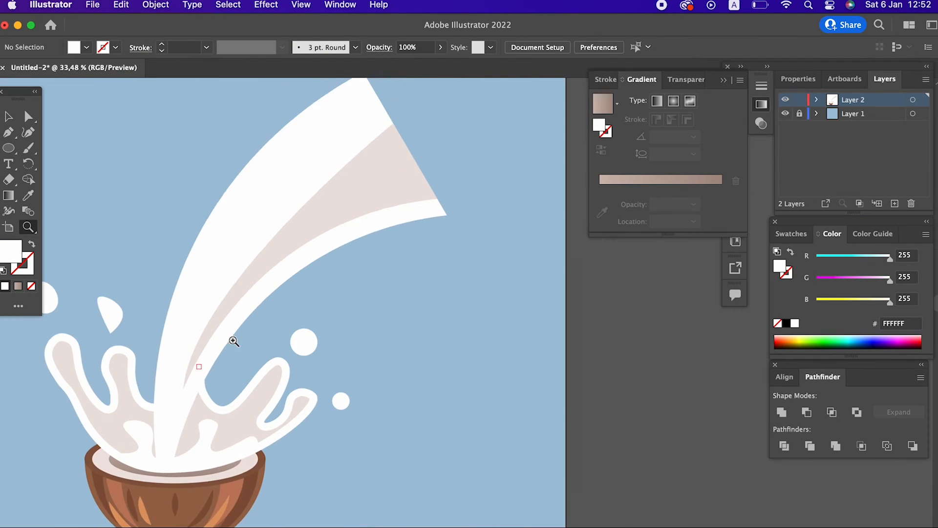
pyautogui.moveTo(278, 318); pyautogui.dragTo(235, 318)
pyautogui.click(9, 116)
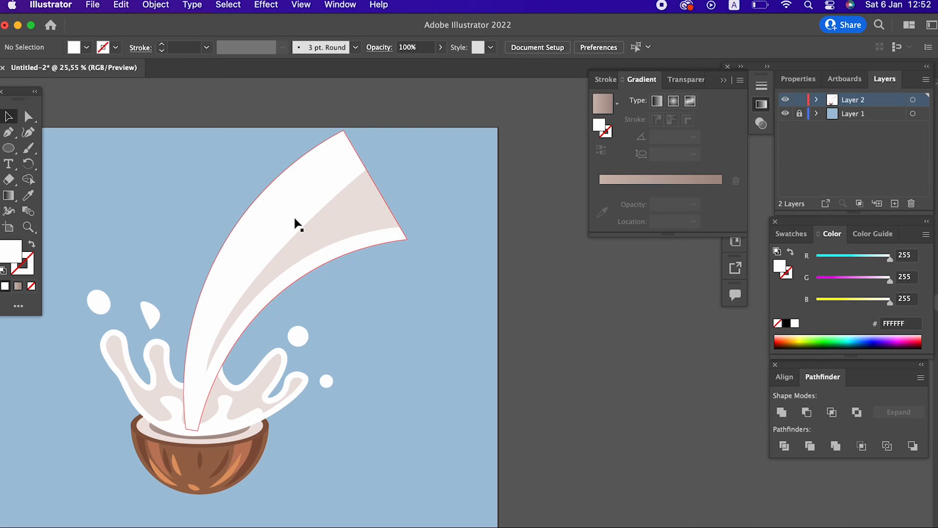
pyautogui.click(295, 222)
pyautogui.click(9, 195)
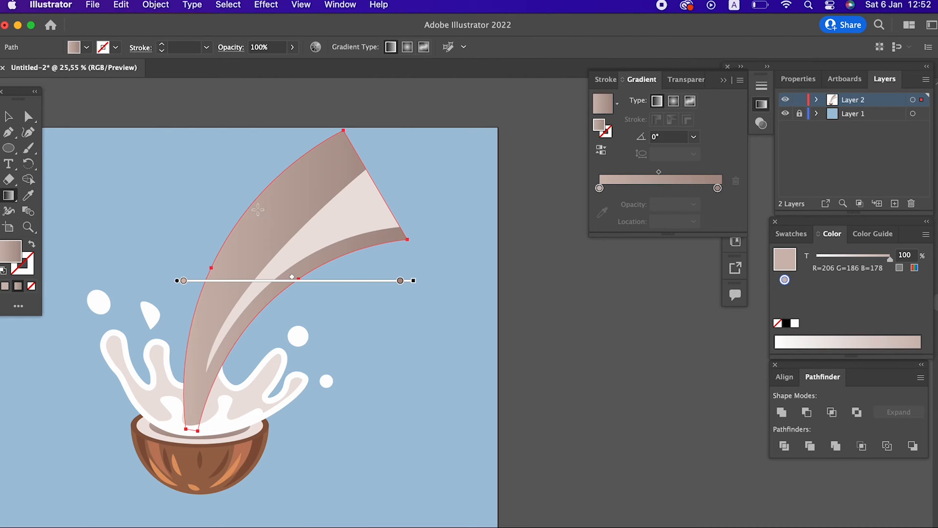
pyautogui.moveTo(207, 396); pyautogui.dragTo(343, 202)
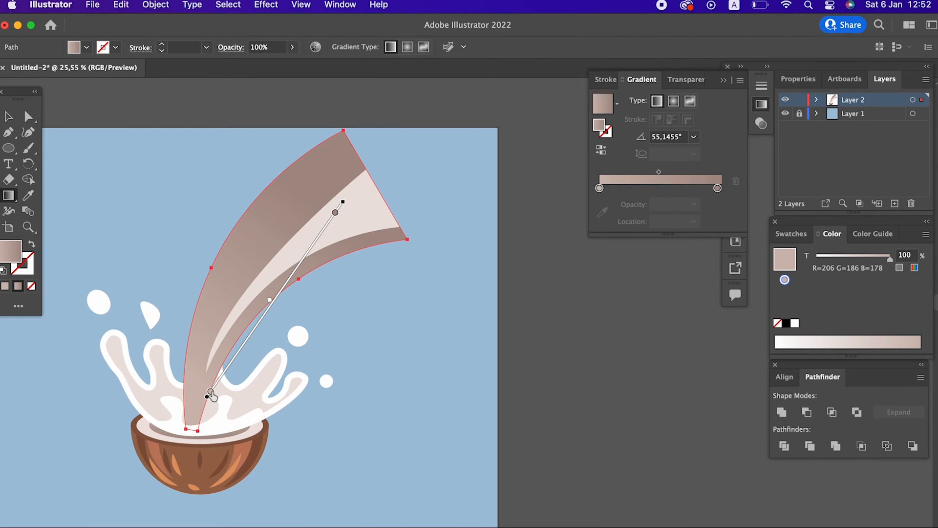
pyautogui.doubleClick(210, 392)
pyautogui.click(61, 430)
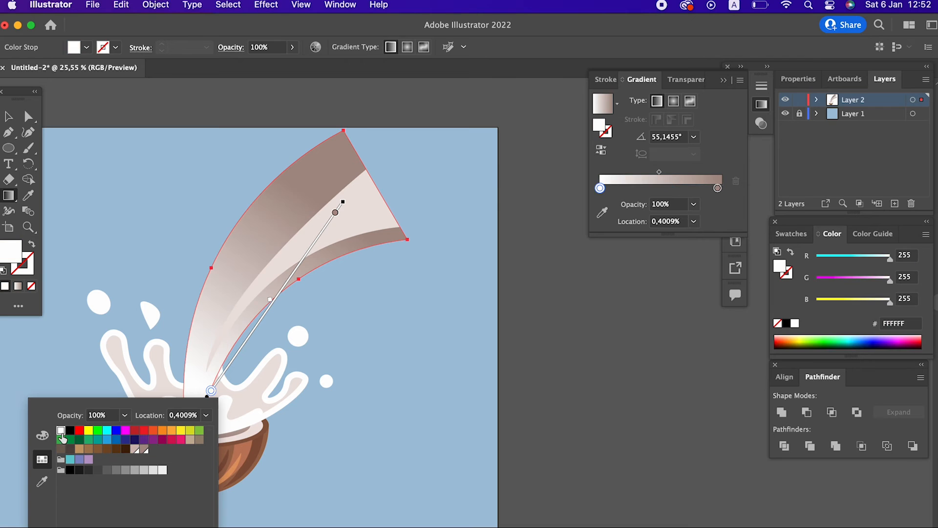
# Shift the stream's gradient down toward the bowl and make its upper color stop white at about 34%.
pyautogui.click(219, 390)
pyautogui.moveTo(228, 370); pyautogui.dragTo(199, 409)
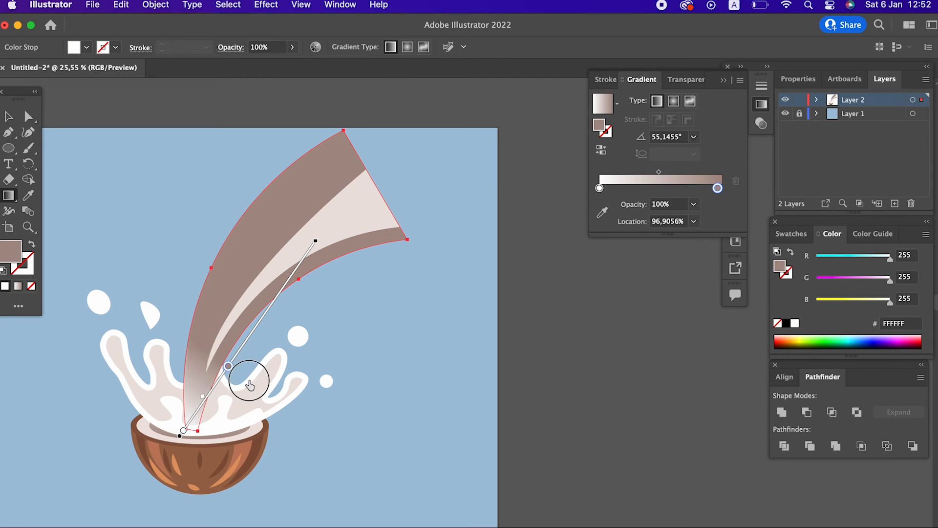
pyautogui.click(226, 371)
pyautogui.doubleClick(227, 369)
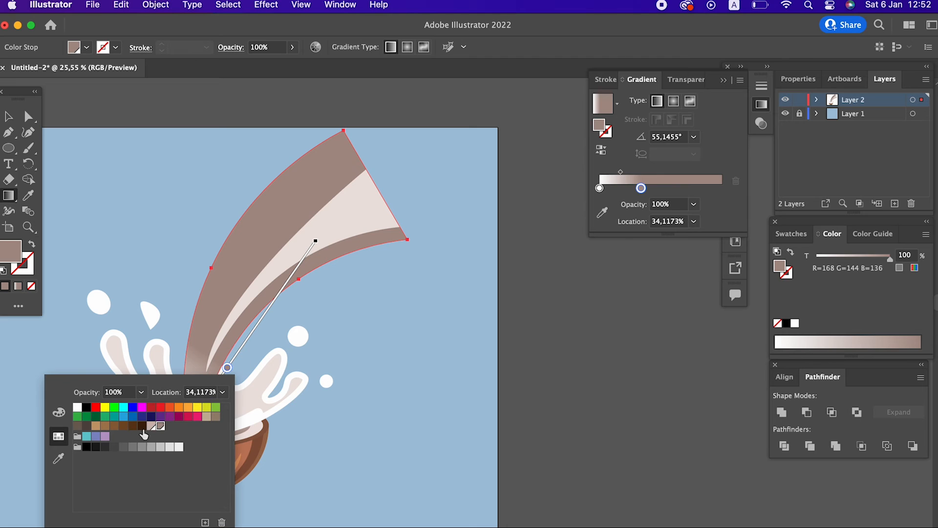
pyautogui.click(77, 407)
pyautogui.click(211, 412)
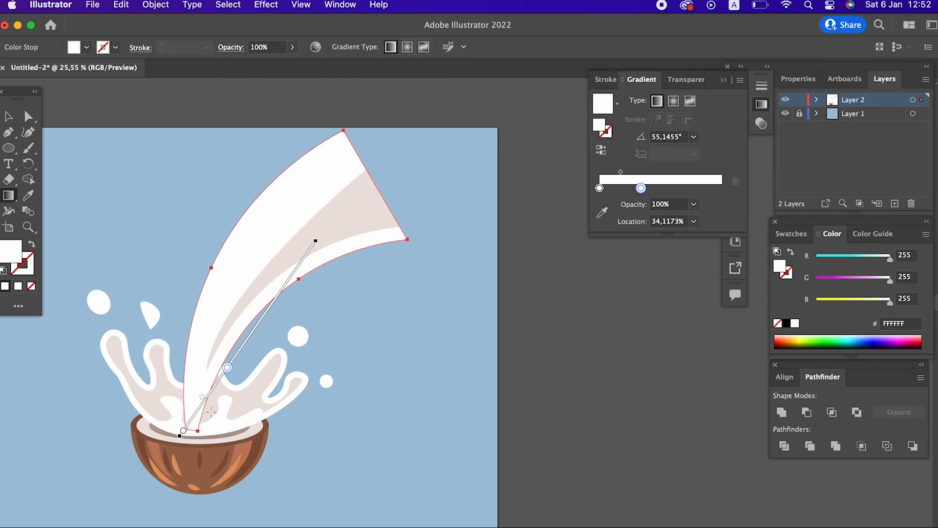
# Set the lower color stop of the stream's gradient to the beige swatch R=206 G=186 B=178.
pyautogui.doubleClick(184, 431)
pyautogui.click(106, 317)
pyautogui.click(324, 314)
pyautogui.press('z')
pyautogui.moveTo(342, 315); pyautogui.dragTo(336, 352)
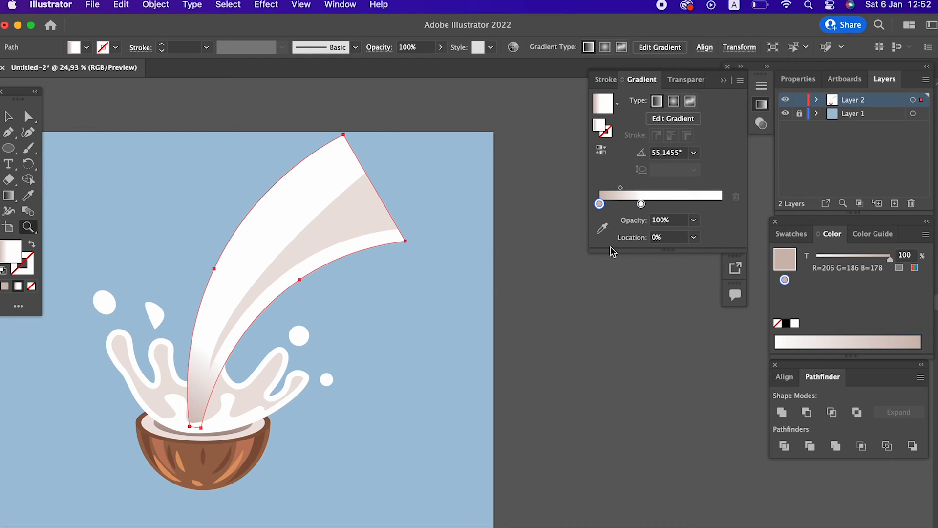
# Fill the large oval droplet with the stream's inner beige, lighten it to F2EDEB, and save that color as a new swatch.
pyautogui.click(7, 117)
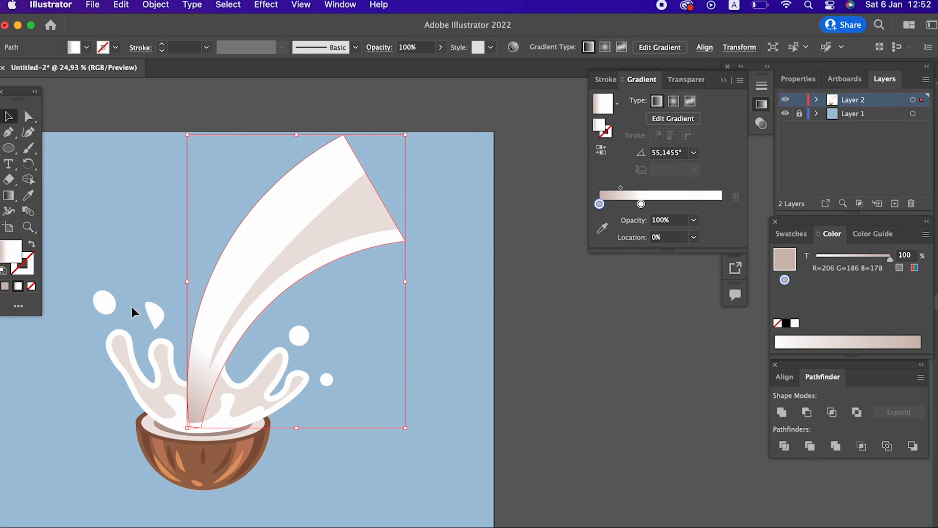
pyautogui.click(105, 303)
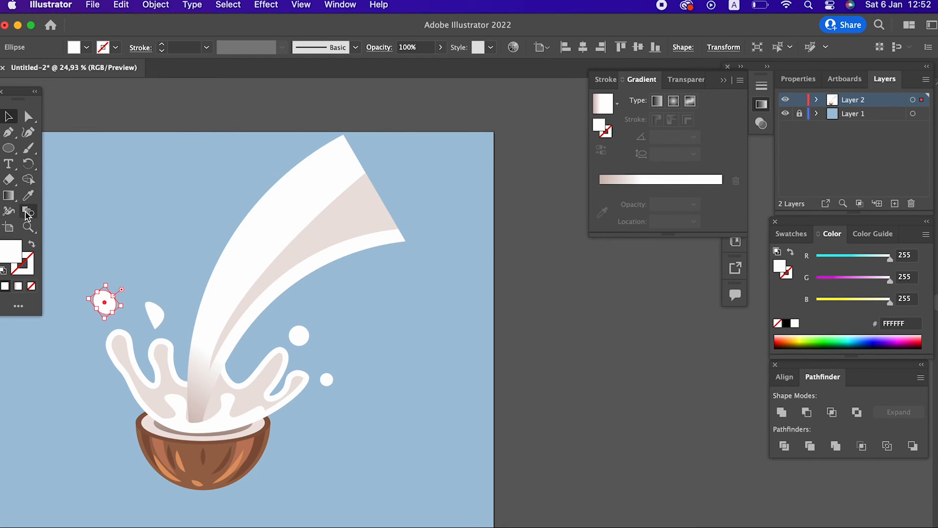
pyautogui.click(310, 245)
pyautogui.doubleClick(11, 251)
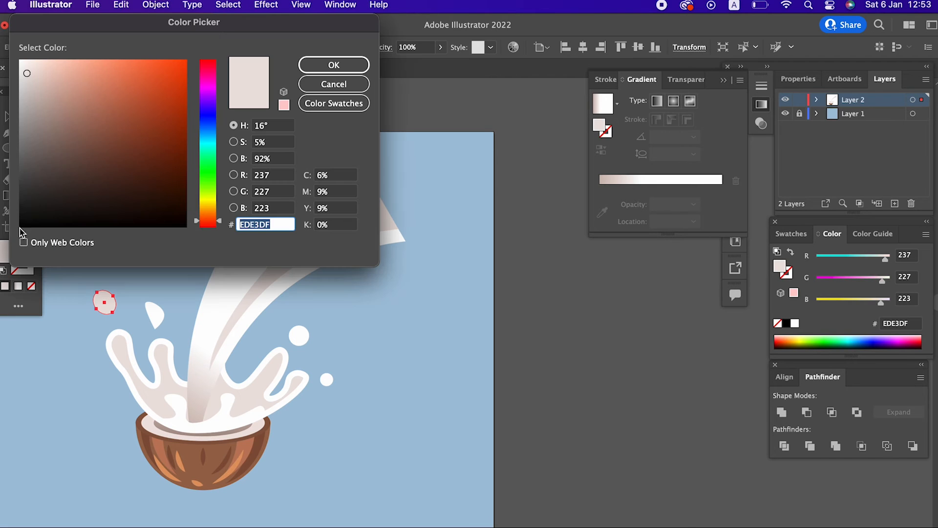
pyautogui.click(24, 67)
pyautogui.click(333, 64)
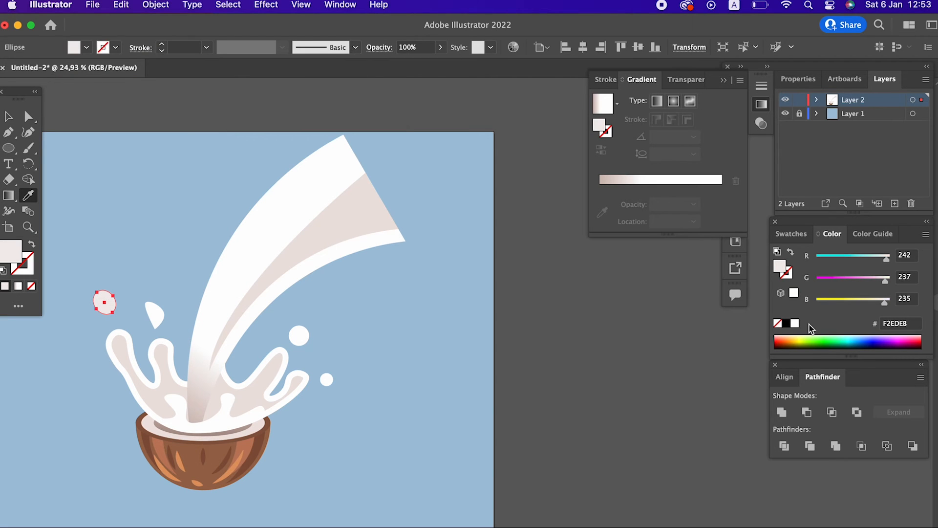
pyautogui.click(791, 234)
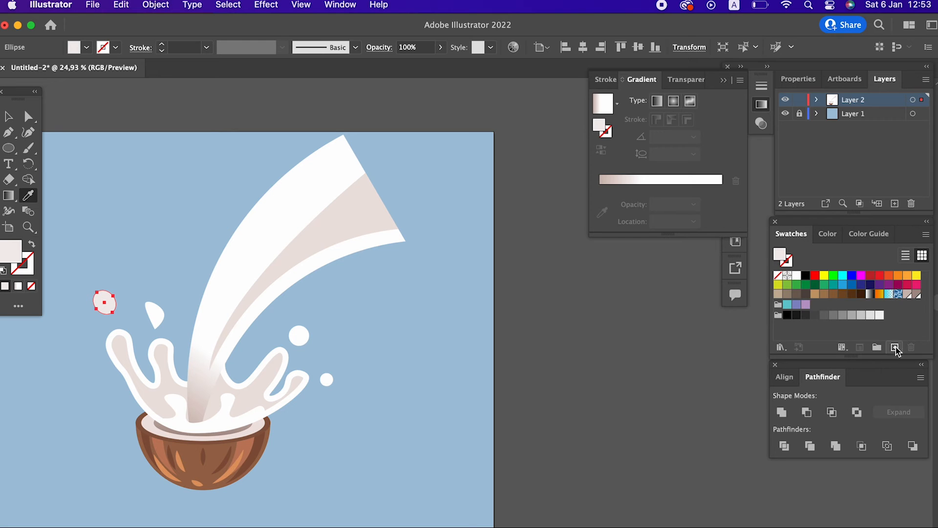
pyautogui.click(895, 348)
pyautogui.click(529, 393)
pyautogui.click(249, 268)
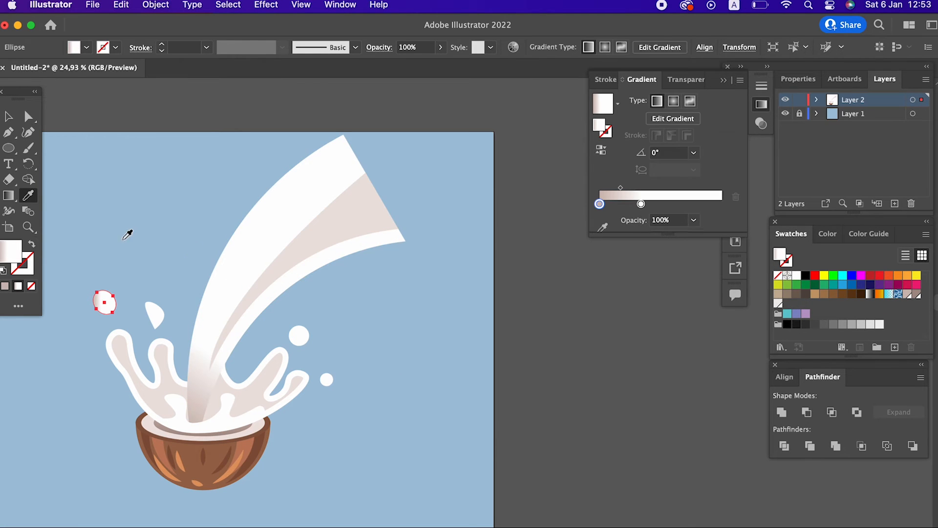
pyautogui.press('super+z')
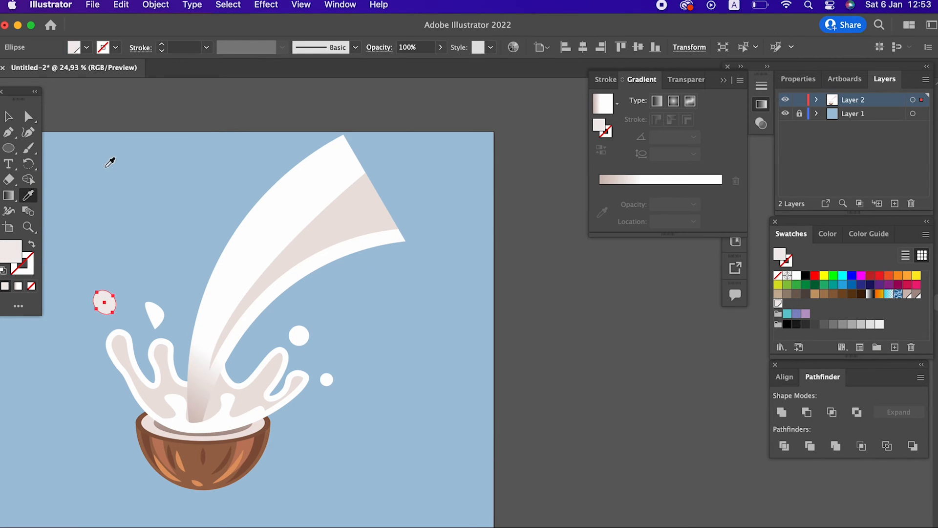
# Set the lower color stop of the stream's gradient to the newly saved F2EDEB swatch.
pyautogui.click(16, 118)
pyautogui.click(247, 262)
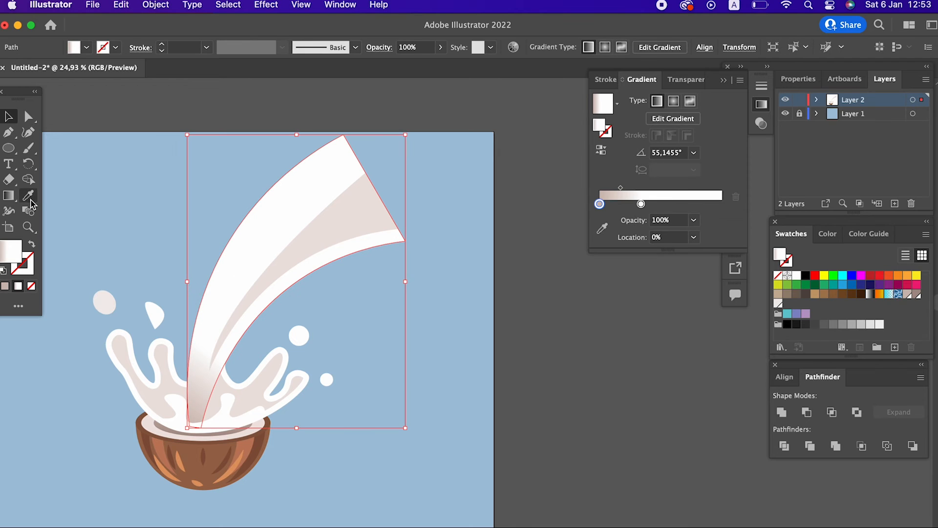
pyautogui.press('a')
pyautogui.press('g')
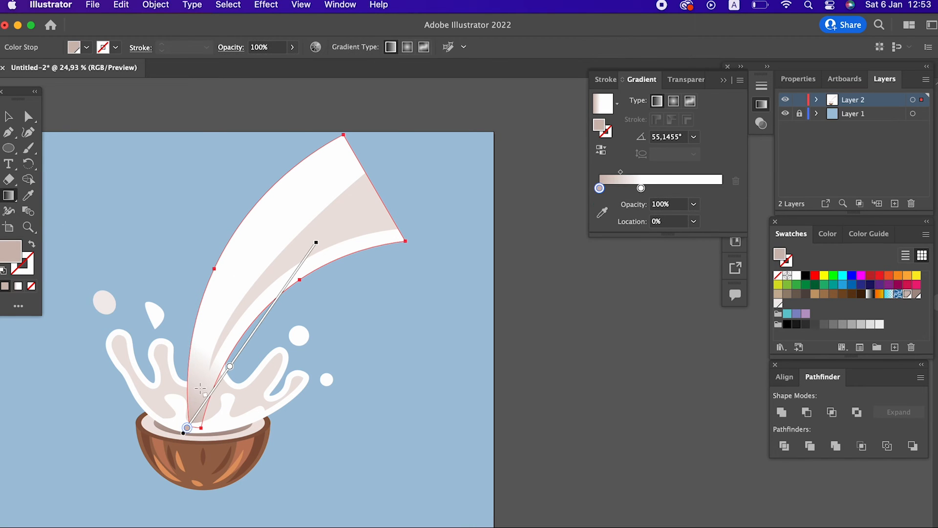
pyautogui.doubleClick(187, 429)
pyautogui.click(130, 316)
pyautogui.click(341, 371)
# Draw a small circular droplet just below the large oval droplet beside the splash.
pyautogui.press('z')
pyautogui.moveTo(335, 357); pyautogui.dragTo(379, 315)
pyautogui.moveTo(306, 307); pyautogui.dragTo(379, 293)
pyautogui.moveTo(315, 337); pyautogui.dragTo(414, 278)
pyautogui.moveTo(312, 362); pyautogui.dragTo(429, 308)
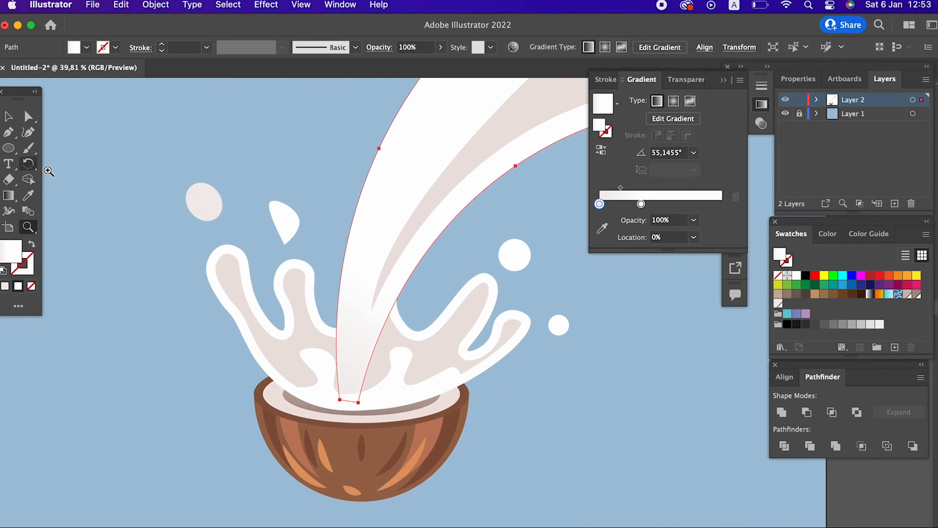
pyautogui.click(6, 119)
pyautogui.click(93, 321)
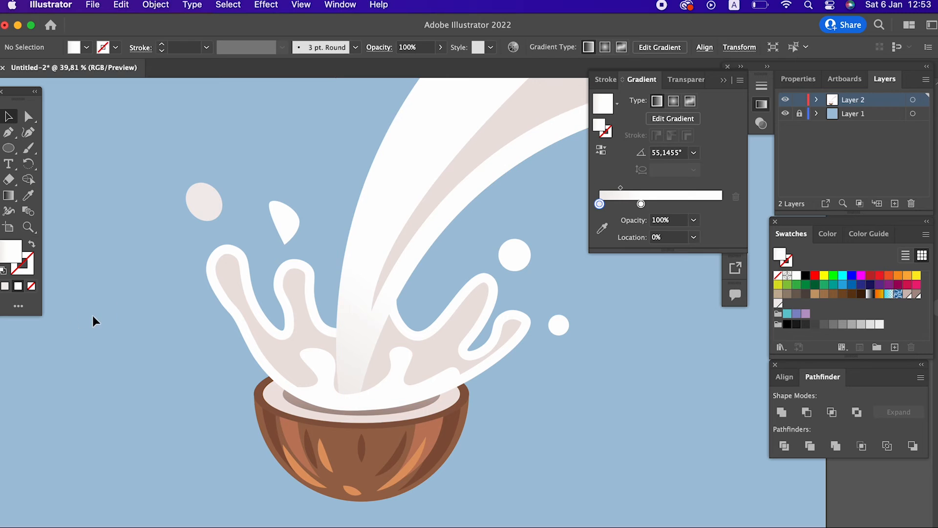
pyautogui.moveTo(183, 227); pyautogui.dragTo(200, 245)
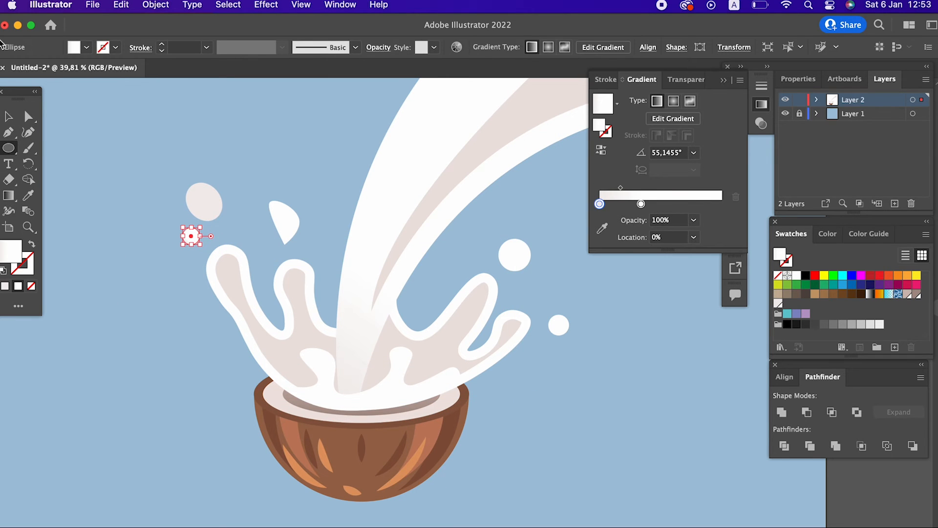
# Select the five droplets around the splash and fill them with the splash's white using the Eyedropper.
pyautogui.click(6, 116)
pyautogui.keyDown('shift'); pyautogui.click(205, 205); pyautogui.keyUp('shift')
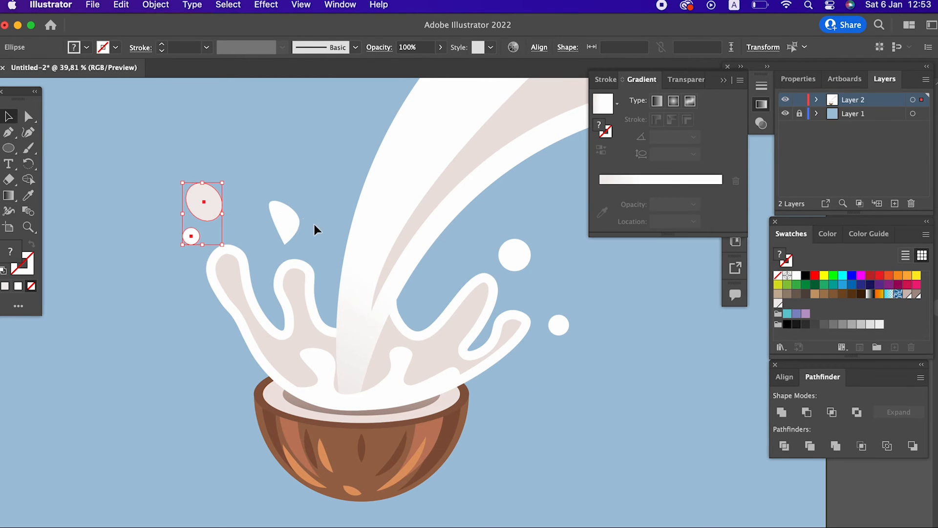
pyautogui.keyDown('shift'); pyautogui.click(287, 218); pyautogui.keyUp('shift')
pyautogui.keyDown('shift'); pyautogui.click(515, 255); pyautogui.keyUp('shift')
pyautogui.keyDown('shift'); pyautogui.click(559, 324); pyautogui.keyUp('shift')
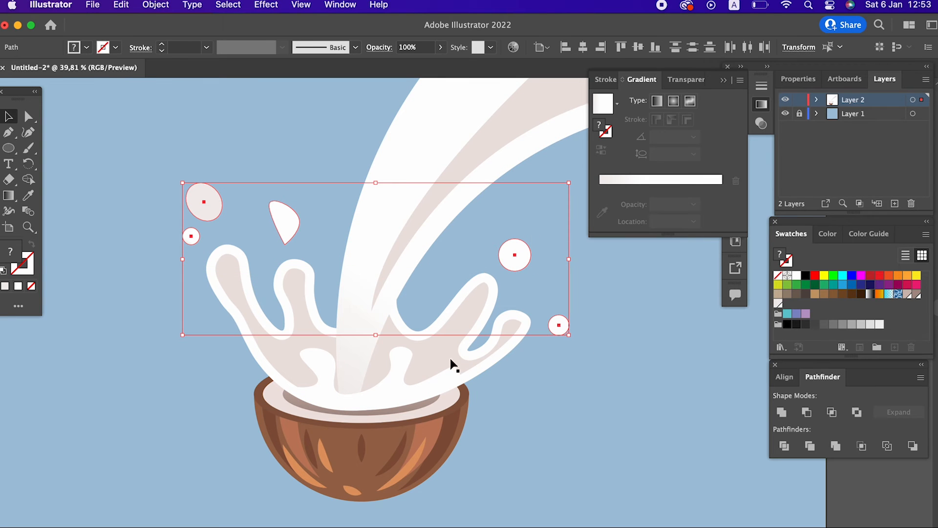
pyautogui.click(29, 196)
pyautogui.click(325, 386)
pyautogui.press('z')
pyautogui.moveTo(360, 313); pyautogui.dragTo(367, 325)
pyautogui.moveTo(367, 324); pyautogui.dragTo(284, 338)
pyautogui.moveTo(288, 334); pyautogui.dragTo(233, 283)
pyautogui.moveTo(98, 192); pyautogui.dragTo(149, 223)
pyautogui.click(10, 118)
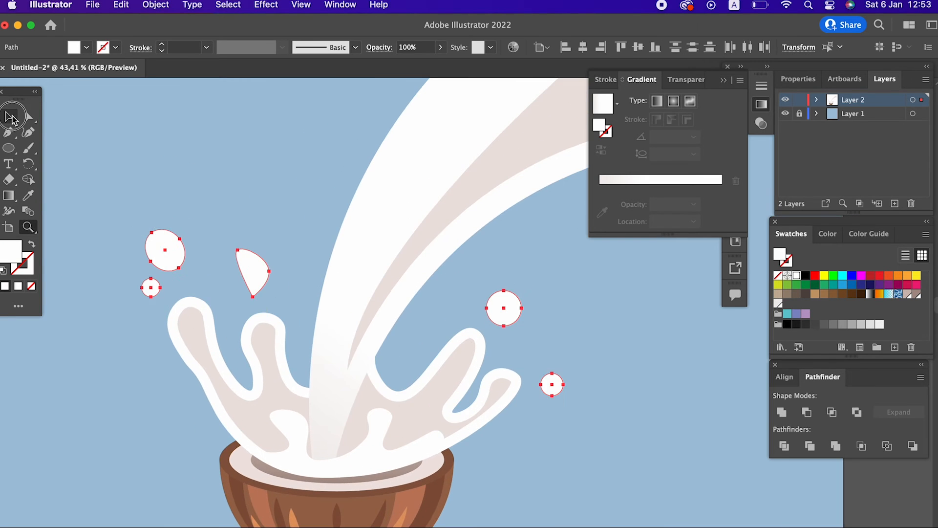
pyautogui.click(225, 252)
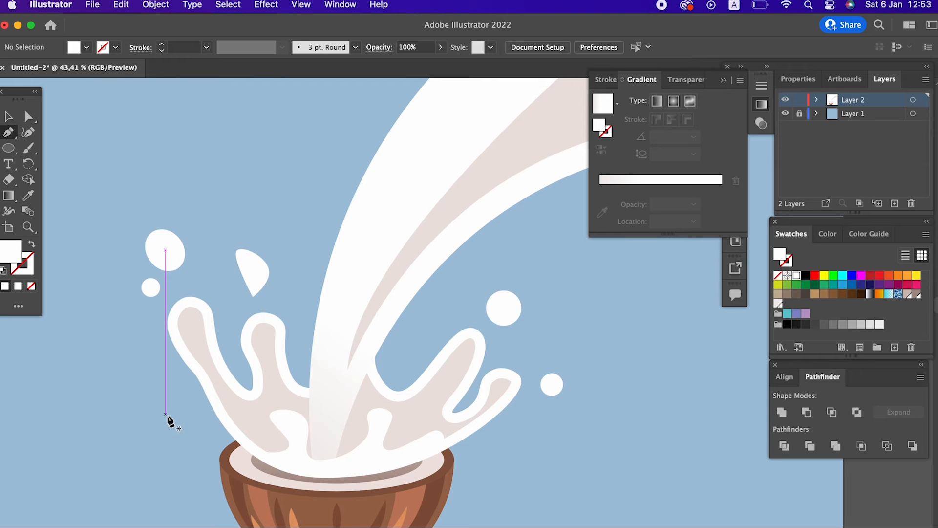
# Draw a leaf-shaped white Pen droplet on each side of the splash, just above the bowl's rim.
pyautogui.moveTo(162, 395); pyautogui.dragTo(177, 387)
pyautogui.click(194, 412)
pyautogui.click(491, 459)
pyautogui.moveTo(524, 446); pyautogui.dragTo(510, 433)
pyautogui.click(491, 459)
# Rotate the leaf-shaped droplet right of the bowl so it slopes outward and down, and tilt the left one slightly.
pyautogui.press('space')
pyautogui.moveTo(456, 421); pyautogui.dragTo(389, 330)
pyautogui.press('z')
pyautogui.click(8, 117)
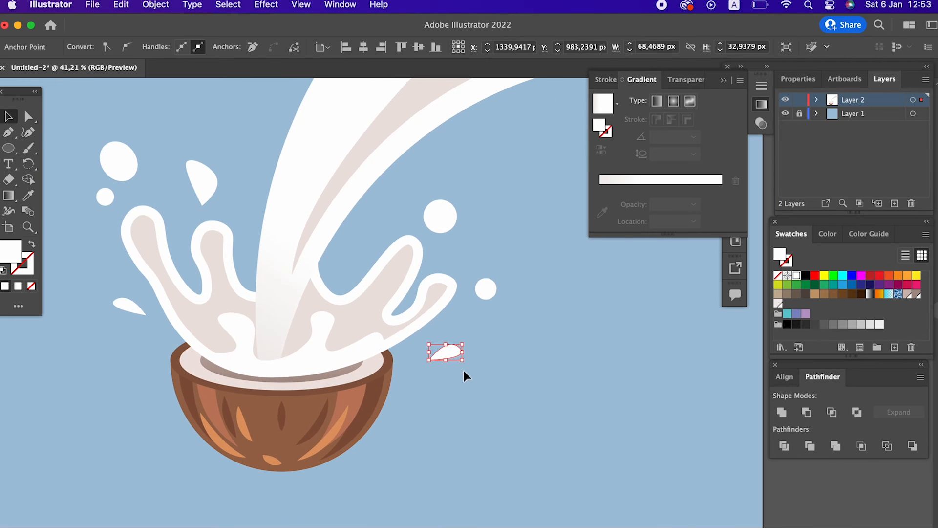
pyautogui.moveTo(468, 366); pyautogui.dragTo(567, 460)
pyautogui.click(494, 394)
pyautogui.press('space')
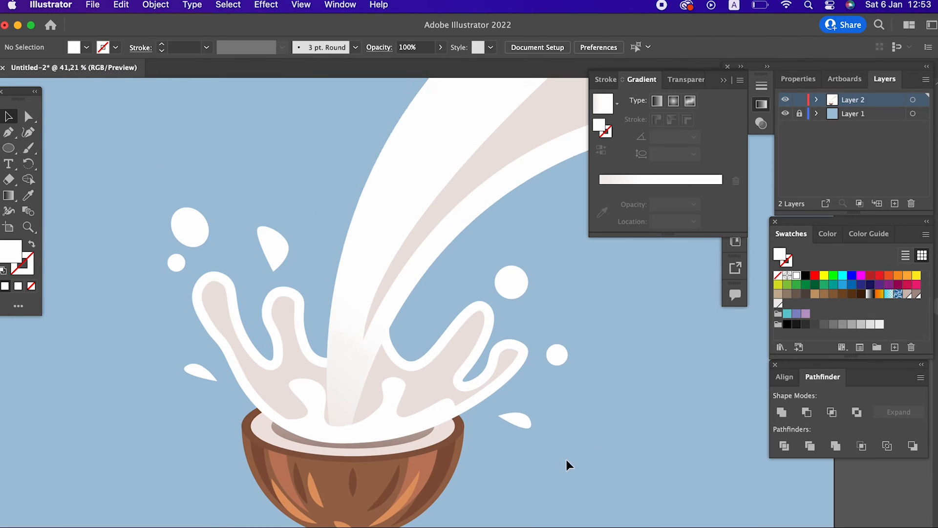
pyautogui.click(198, 369)
pyautogui.moveTo(221, 386); pyautogui.dragTo(226, 383)
pyautogui.click(211, 412)
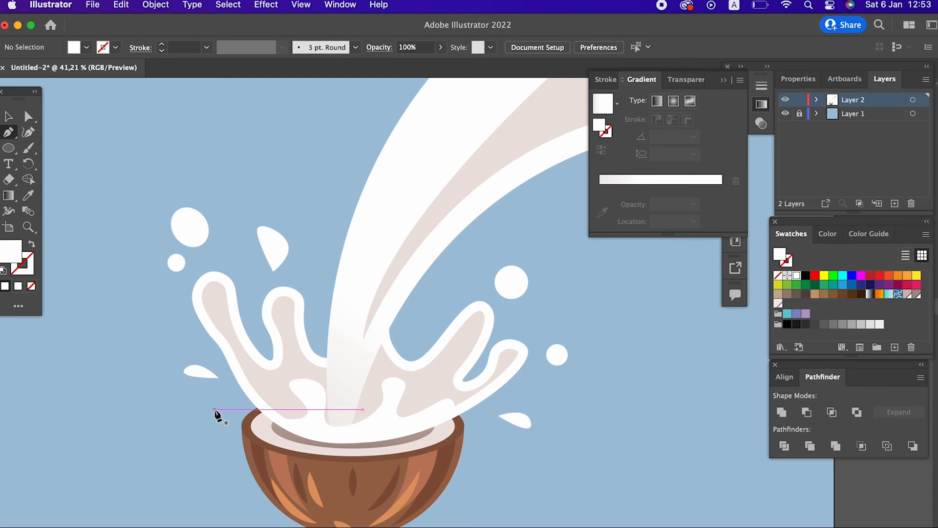
# Draw another leaf-shaped white Pen droplet below the left one, beside the coconut's rim.
pyautogui.click(215, 410)
pyautogui.moveTo(180, 412); pyautogui.dragTo(194, 425)
pyautogui.click(215, 409)
pyautogui.press('z')
pyautogui.moveTo(327, 404)
pyautogui.mouseDown()
pyautogui.moveTo(262, 418)
pyautogui.moveTo(318, 388)
pyautogui.mouseUp()
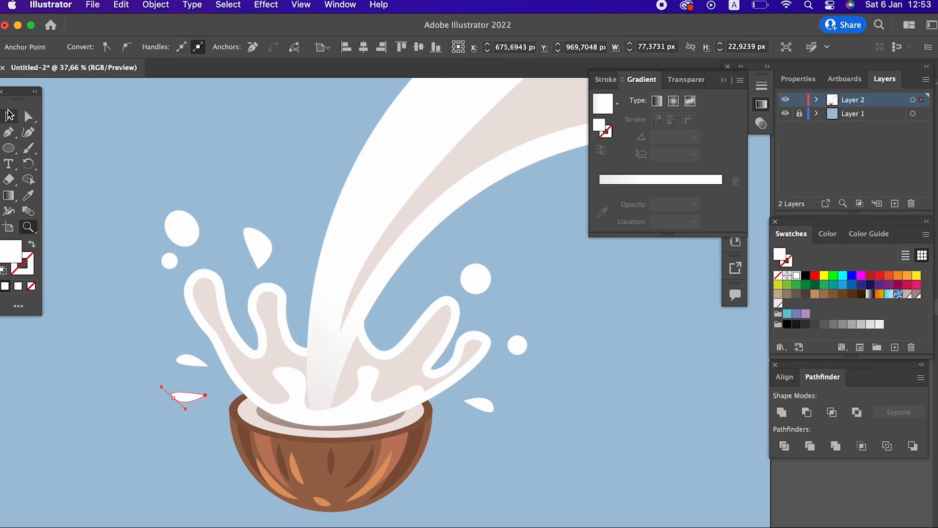
pyautogui.click(538, 394)
# Examine the splash, droplets and coconut bowl at several zoom levels.
pyautogui.hscroll(2, 538, 394)
pyautogui.press('z')
pyautogui.moveTo(471, 338); pyautogui.dragTo(454, 377)
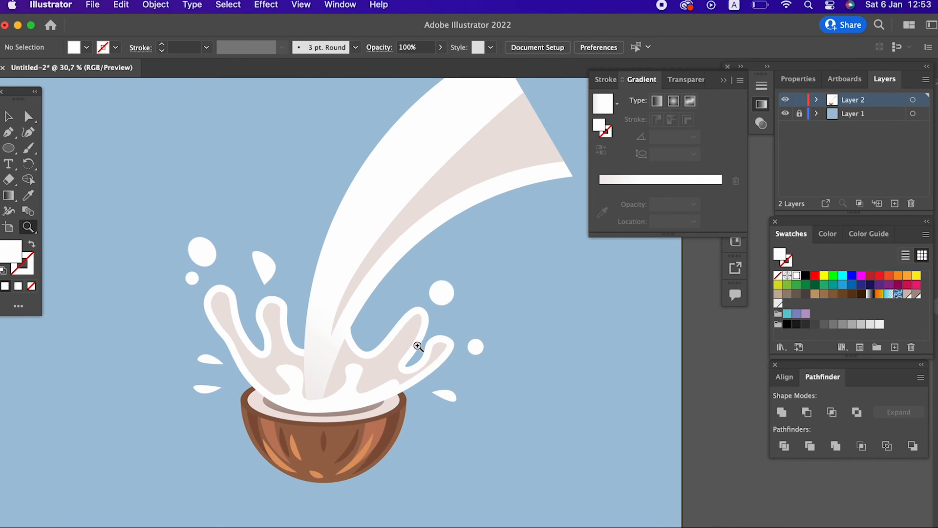
pyautogui.moveTo(419, 348); pyautogui.dragTo(429, 363)
pyautogui.click(27, 179)
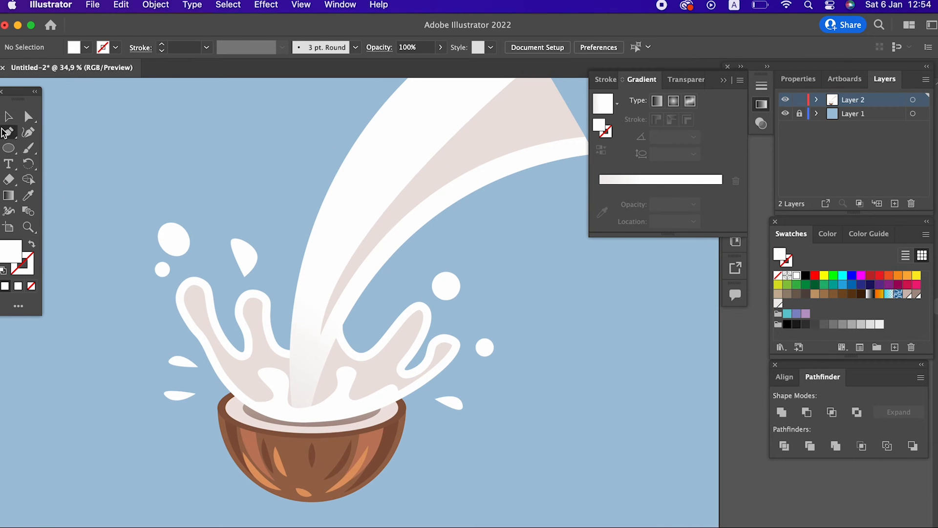
pyautogui.press('z')
pyautogui.moveTo(205, 230); pyautogui.dragTo(290, 302)
pyautogui.moveTo(393, 323); pyautogui.dragTo(532, 432)
pyautogui.moveTo(371, 386); pyautogui.dragTo(369, 336)
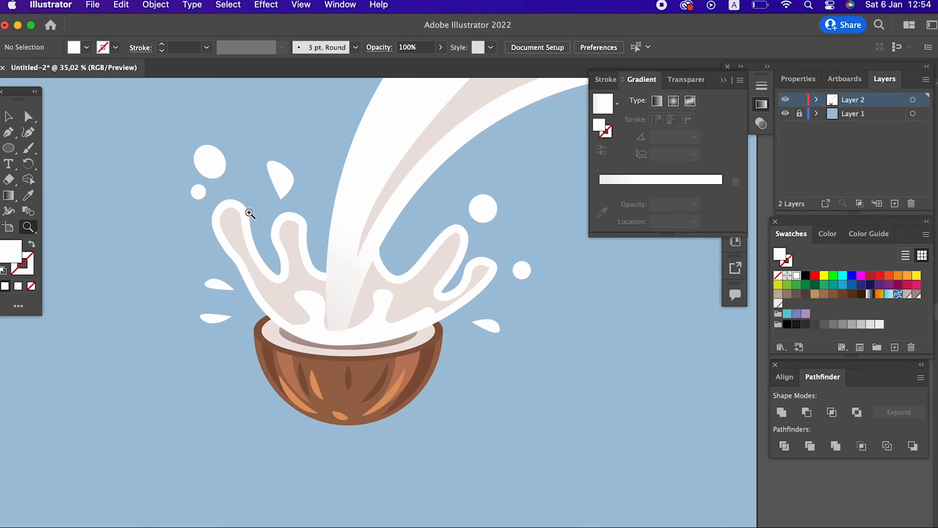
pyautogui.press('z')
pyautogui.moveTo(490, 403); pyautogui.dragTo(458, 446)
pyautogui.moveTo(458, 447); pyautogui.dragTo(445, 372)
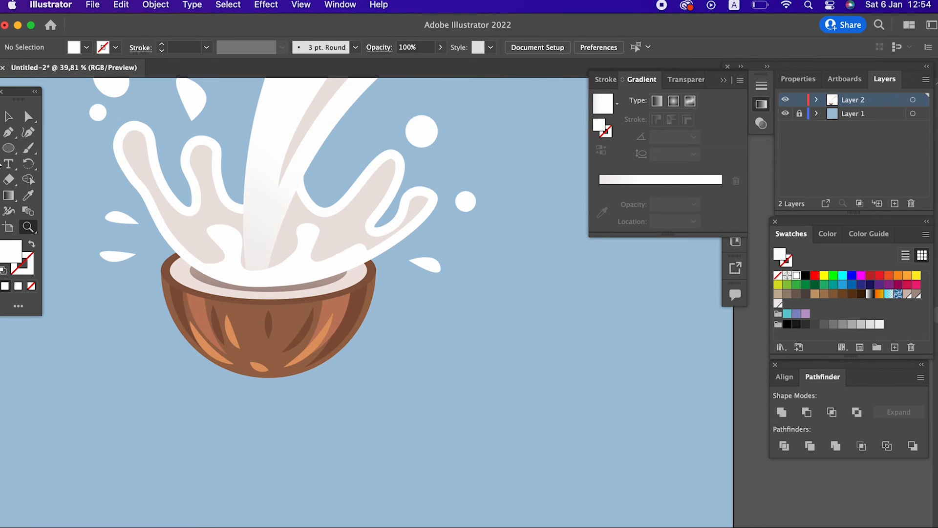
# Draw a four-cornered Pen shape with one curved side right below the bowl and fill it with the coconut shell's brown.
pyautogui.click(9, 135)
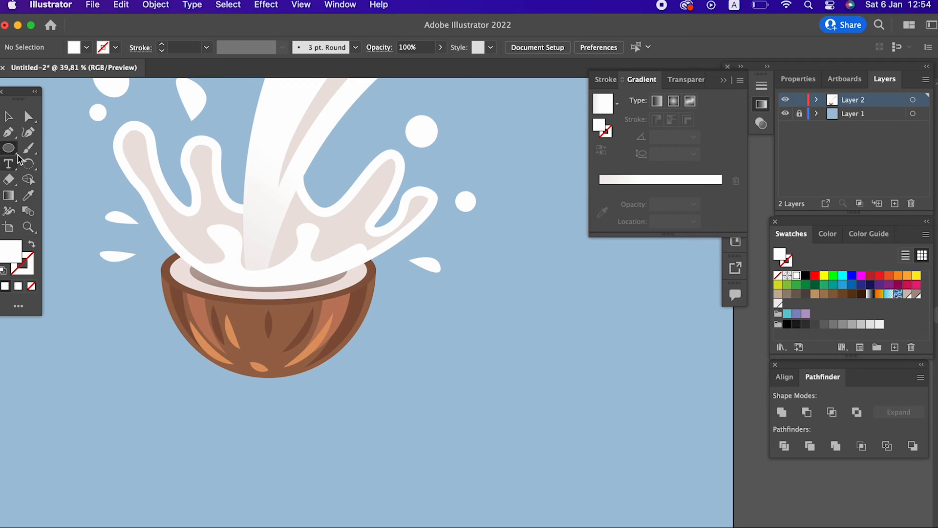
pyautogui.click(449, 321)
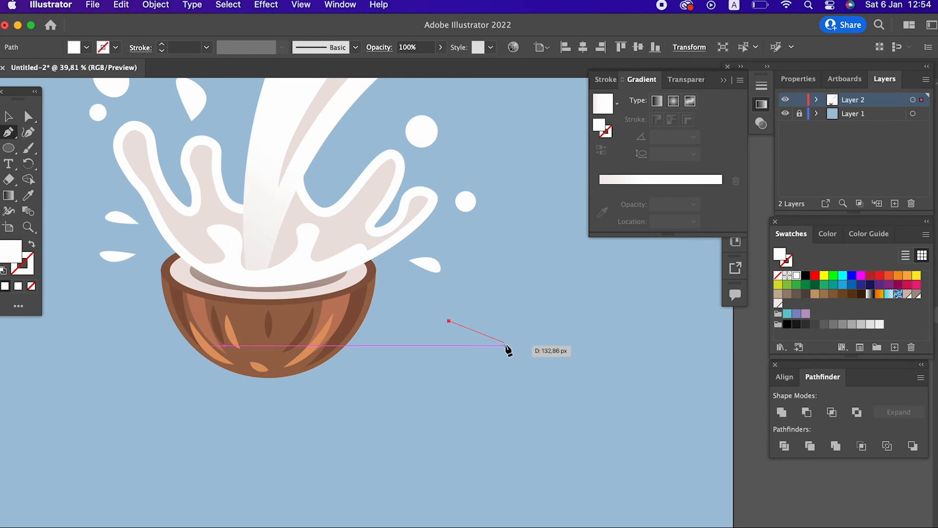
pyautogui.click(534, 342)
pyautogui.moveTo(448, 429); pyautogui.dragTo(356, 437)
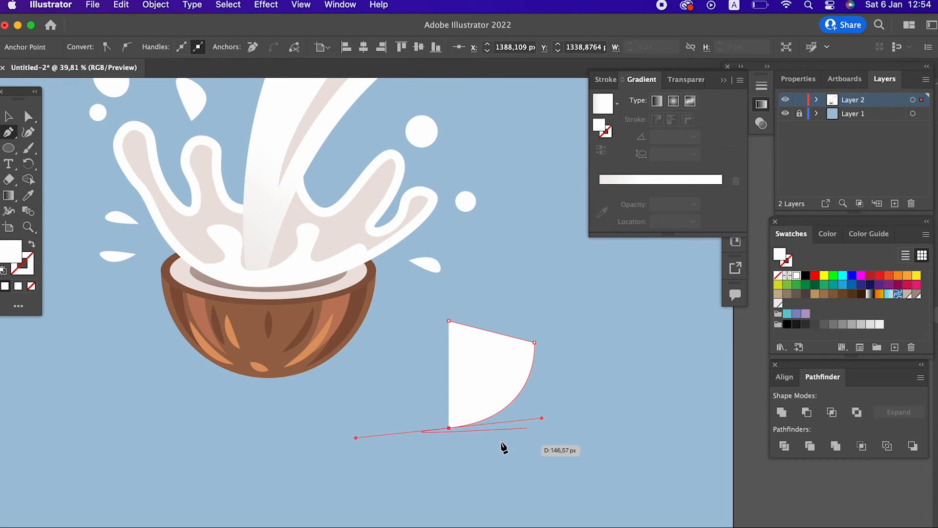
pyautogui.click(386, 391)
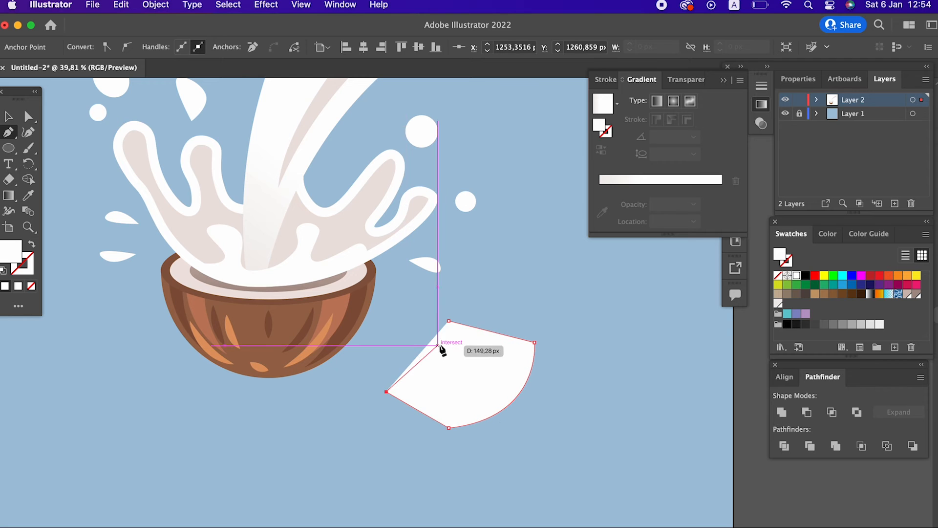
pyautogui.click(448, 321)
pyautogui.click(28, 195)
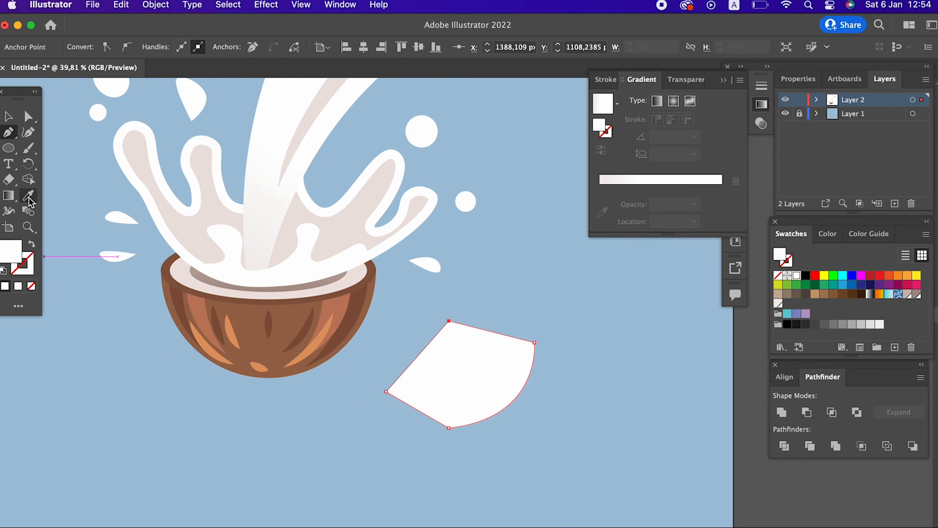
pyautogui.click(256, 324)
# Draw a smaller closed Pen shape inside the brown fragment, with a convex curved lower-right side and a concave curved left side.
pyautogui.press('z')
pyautogui.click(409, 401)
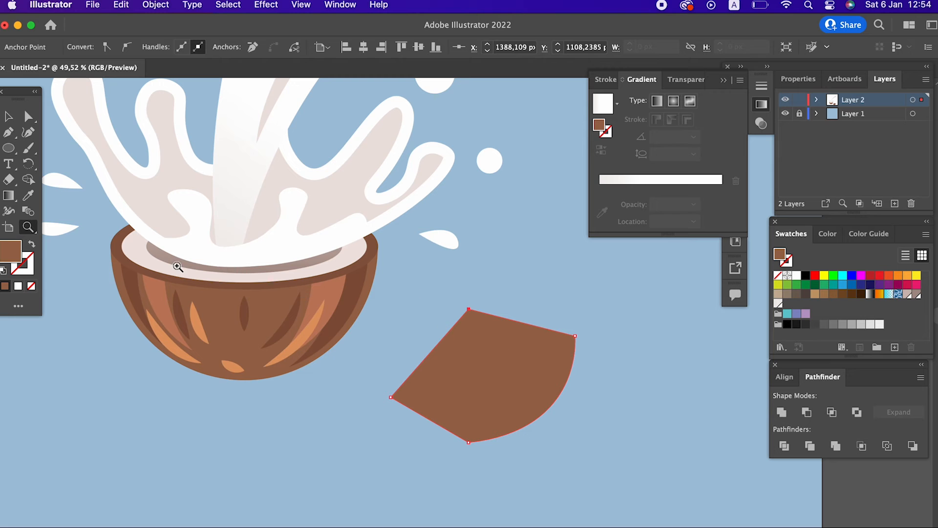
pyautogui.click(8, 132)
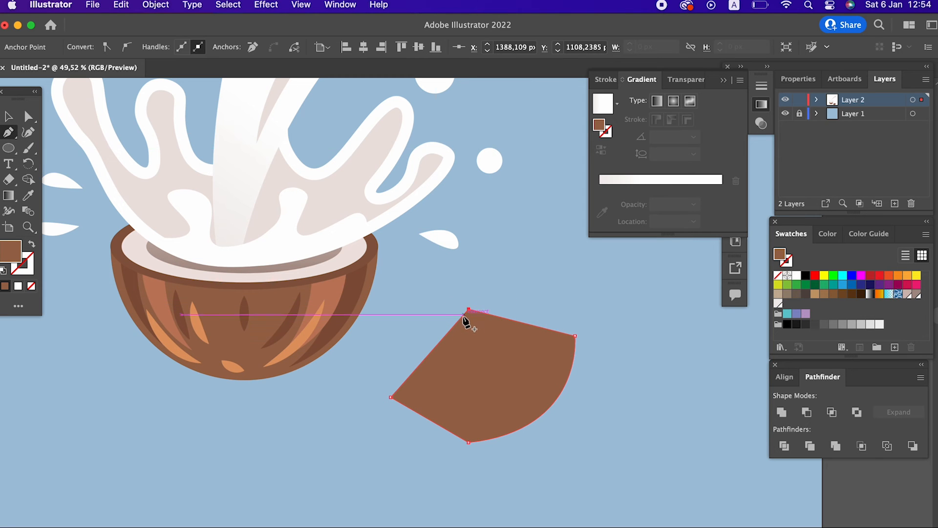
pyautogui.press('z')
pyautogui.moveTo(611, 399); pyautogui.dragTo(674, 441)
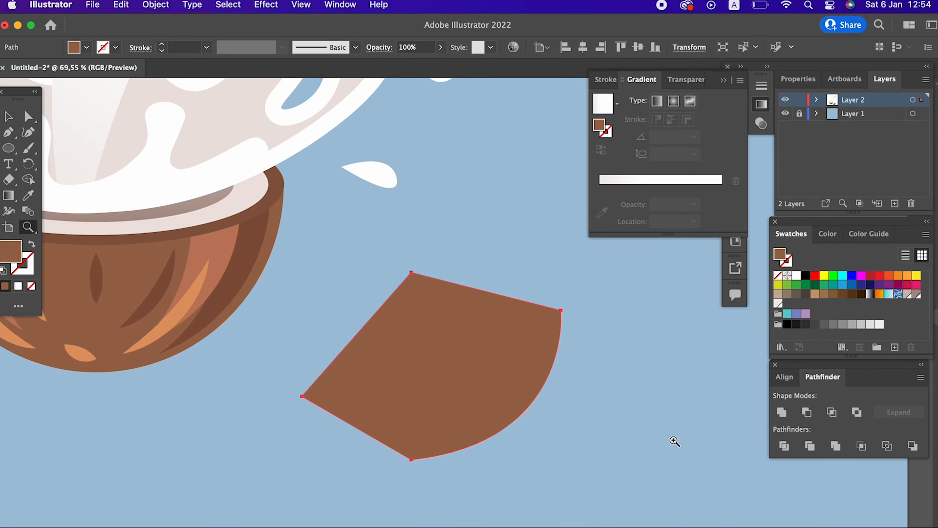
pyautogui.click(10, 135)
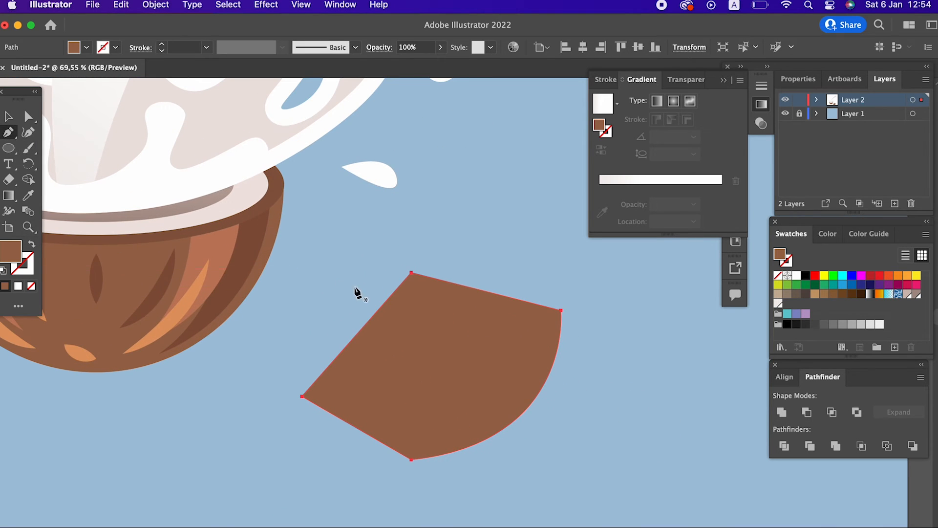
pyautogui.click(400, 286)
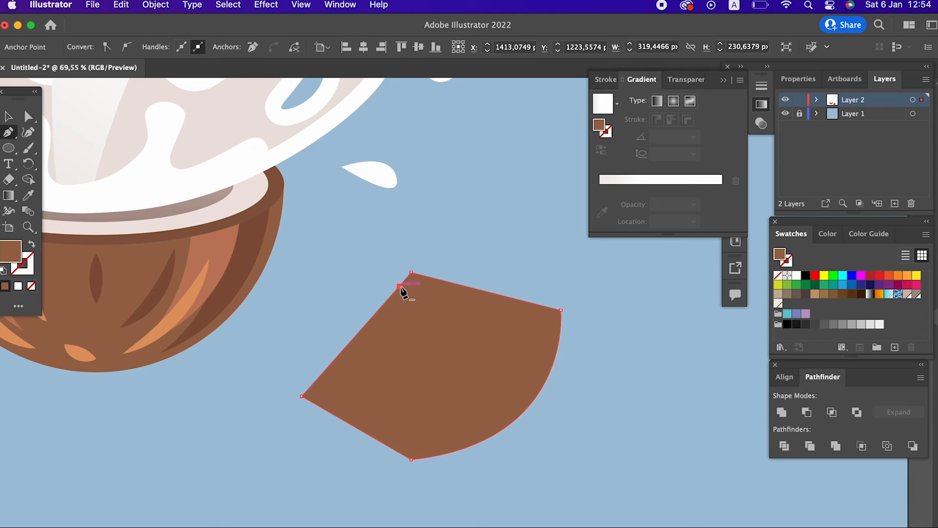
pyautogui.click(398, 289)
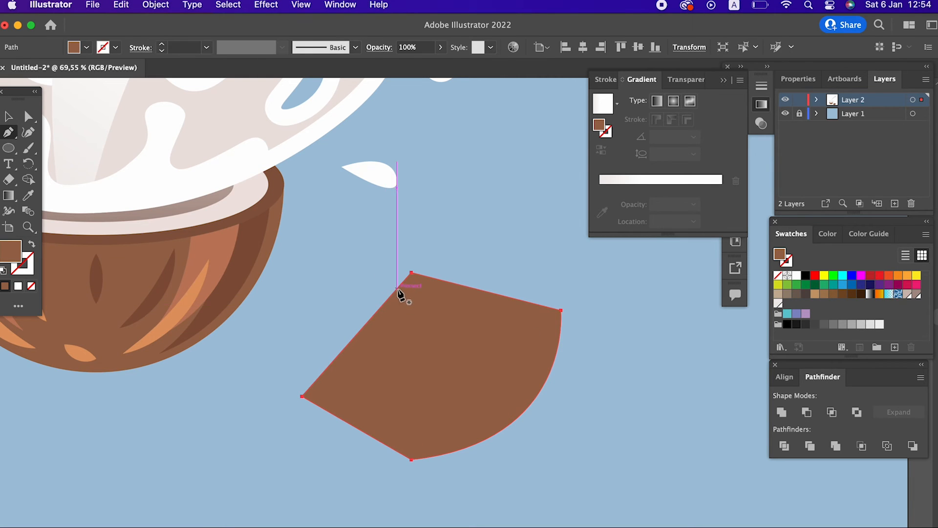
pyautogui.click(543, 328)
pyautogui.moveTo(305, 398); pyautogui.dragTo(317, 417)
pyautogui.click(419, 428)
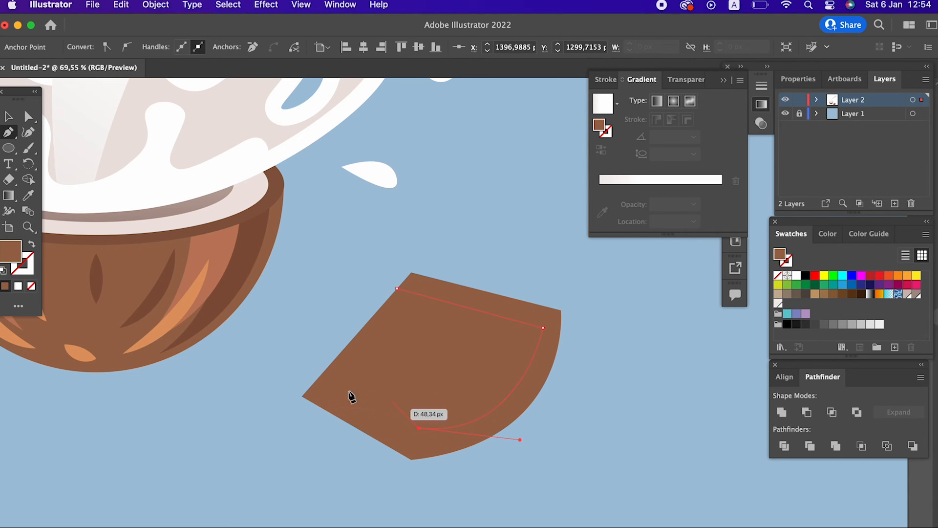
pyautogui.click(318, 378)
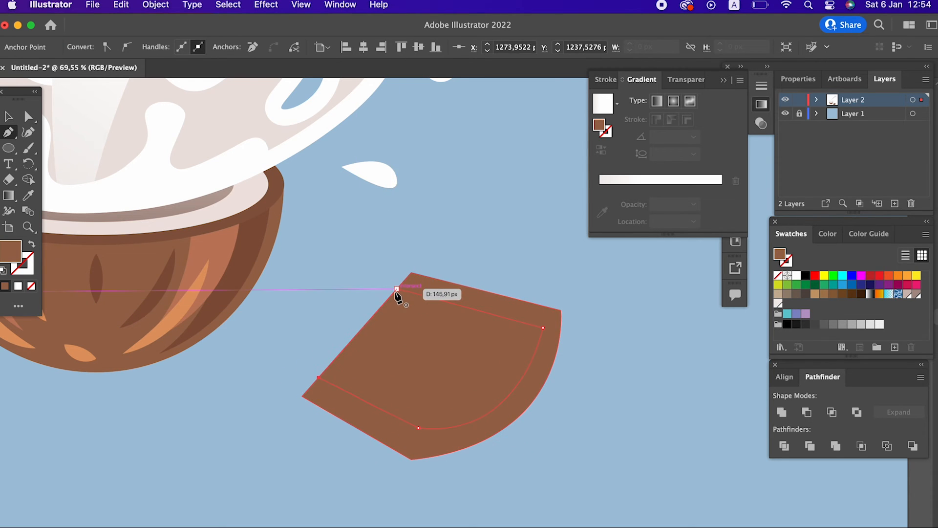
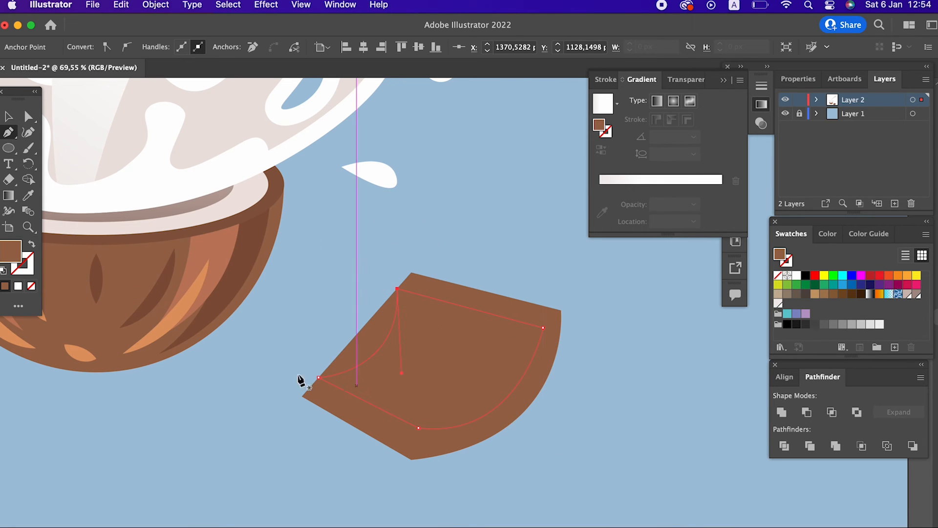
# Fill the inner fragment shape with the pale pink sampled from the milk splash.
pyautogui.click(28, 195)
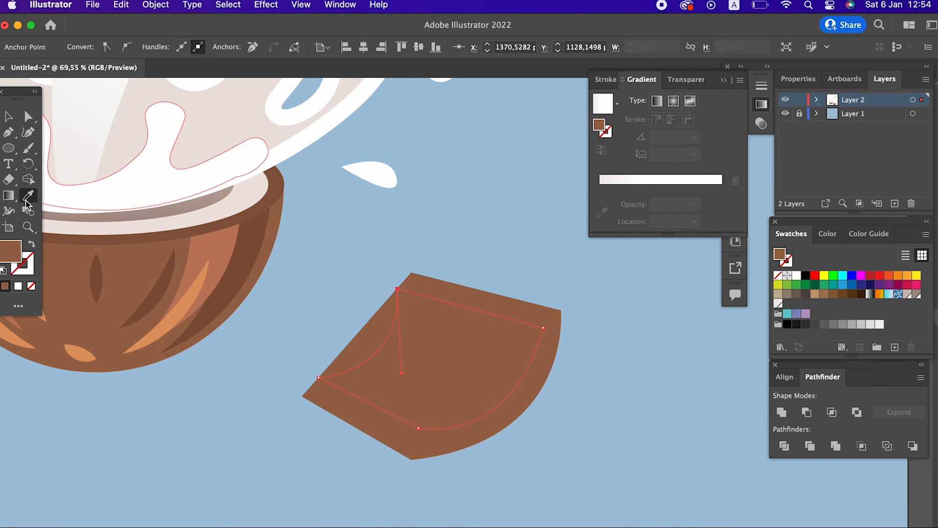
pyautogui.click(234, 200)
pyautogui.press('z')
pyautogui.click(481, 371)
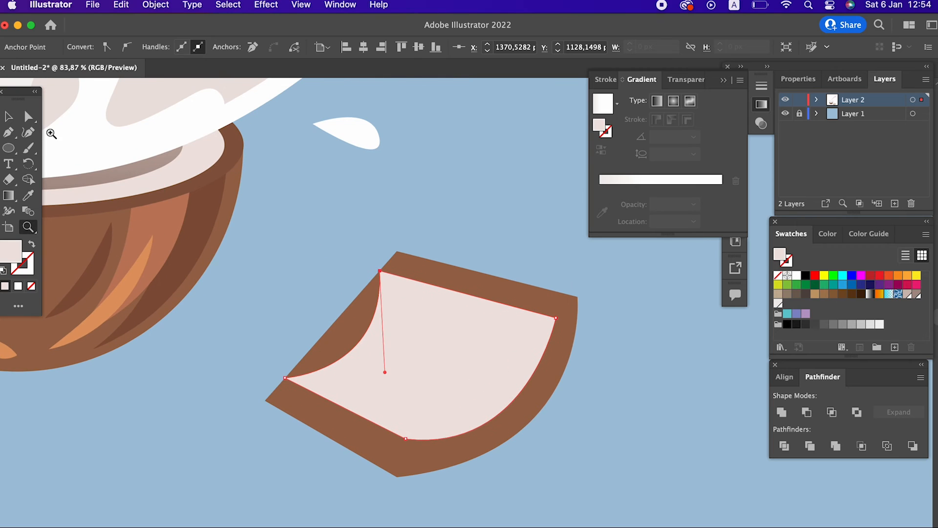
# Add a Curvature point midway along the brown fragment's slanted left edge and try to bend that edge inward.
pyautogui.click(28, 132)
pyautogui.click(354, 330)
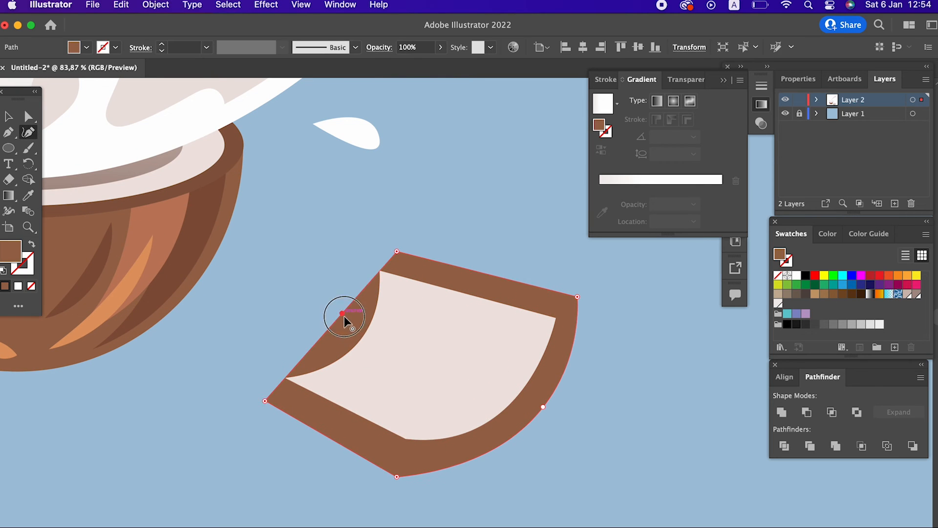
pyautogui.moveTo(344, 316); pyautogui.dragTo(368, 333)
pyautogui.press('super+z')
pyautogui.press('p')
pyautogui.click(286, 378)
pyautogui.press('super+z')
# Isolate the brown fragment shape at 39% opacity and add Pen anchors where the pale shape's two left corners meet its edge.
pyautogui.press('z')
pyautogui.moveTo(398, 333); pyautogui.dragTo(474, 391)
pyautogui.moveTo(298, 308); pyautogui.dragTo(327, 346)
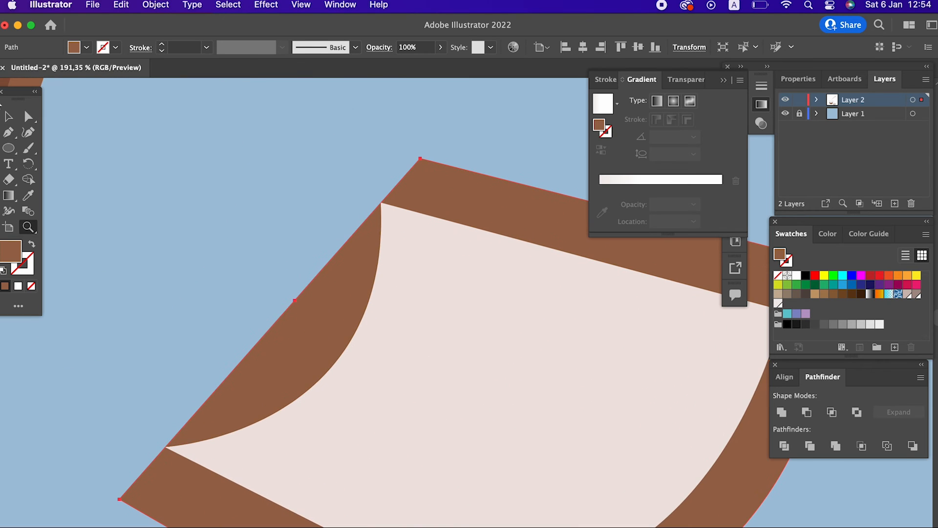
pyautogui.click(7, 116)
pyautogui.doubleClick(292, 320)
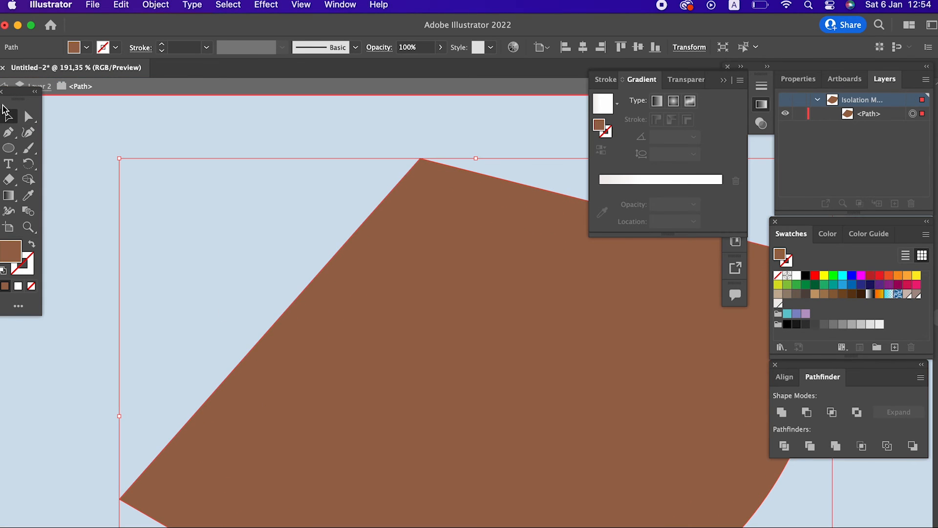
pyautogui.click(441, 47)
pyautogui.moveTo(408, 67); pyautogui.dragTo(408, 67)
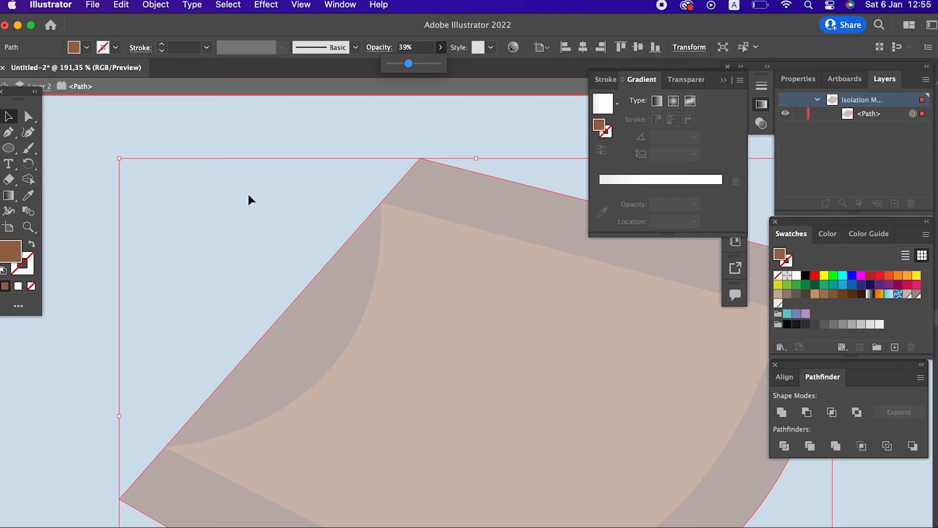
pyautogui.click(6, 133)
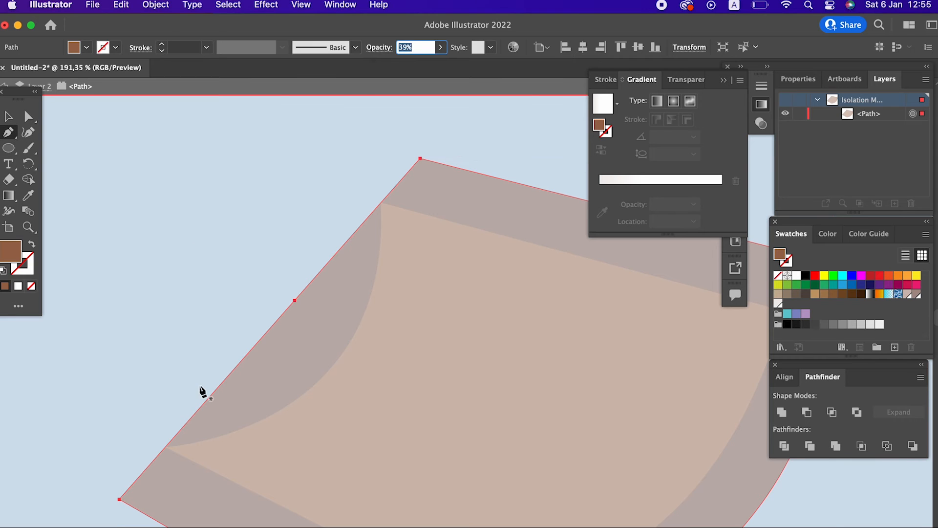
pyautogui.click(166, 447)
pyautogui.click(381, 202)
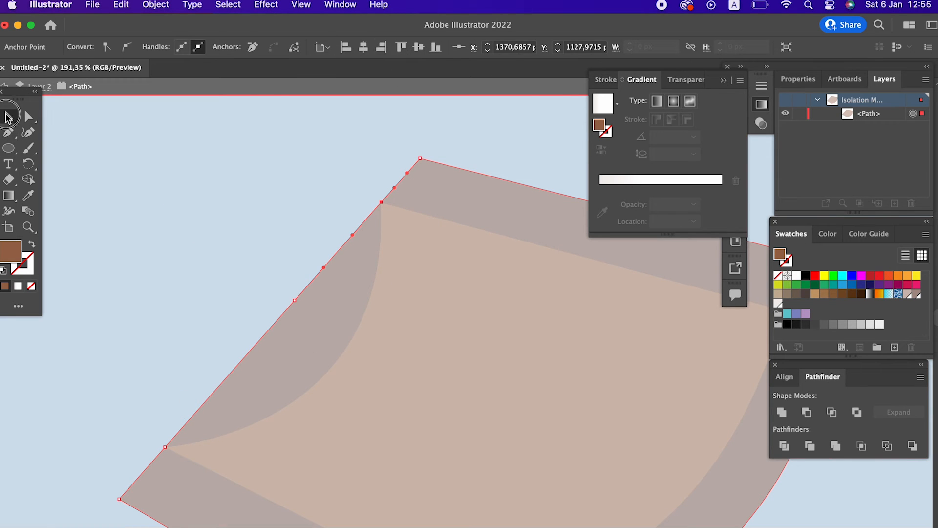
# Restore the brown fragment shape's opacity to 100% and leave isolation mode.
pyautogui.click(7, 118)
pyautogui.click(440, 48)
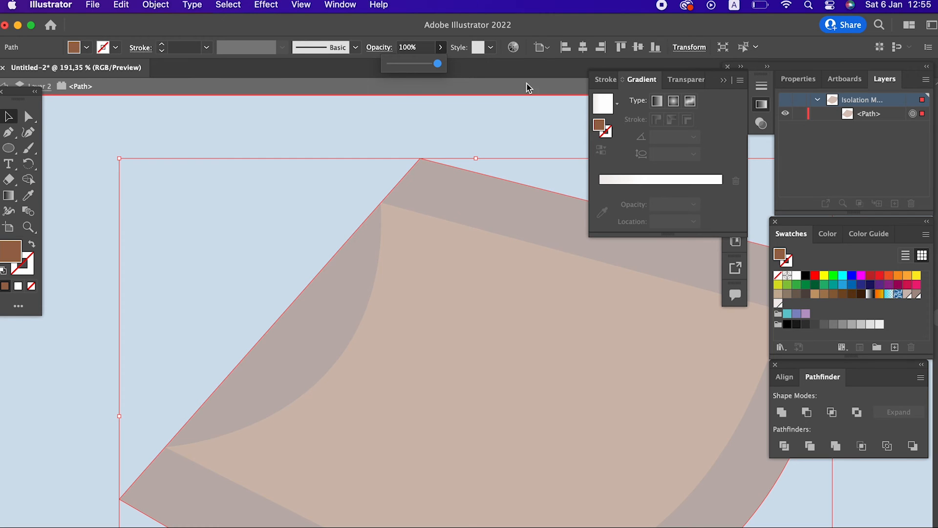
pyautogui.moveTo(409, 64); pyautogui.dragTo(527, 84)
pyautogui.doubleClick(230, 225)
# Bend the brown fragment's slanted edge inward between the two added anchors with the Curvature tool.
pyautogui.click(325, 325)
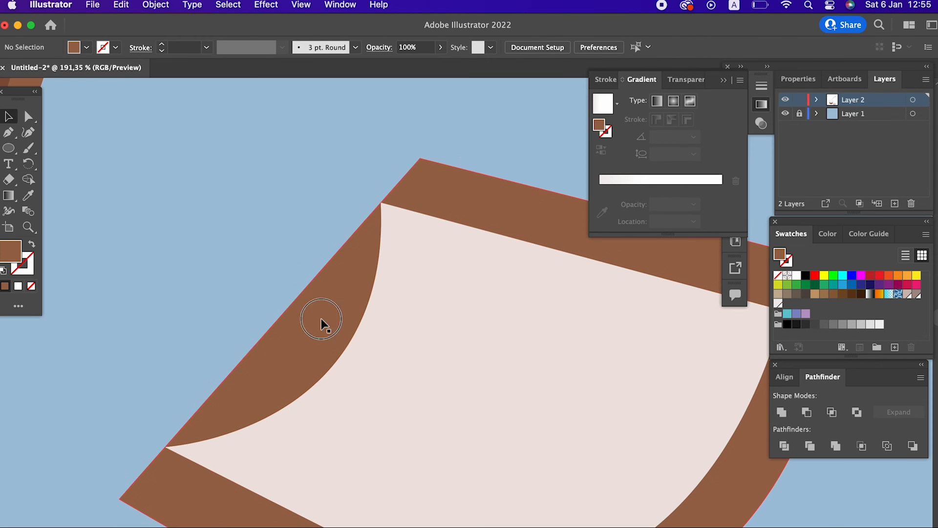
pyautogui.hotkey('shift', '`')
pyautogui.moveTo(259, 341); pyautogui.dragTo(283, 394)
pyautogui.moveTo(295, 300); pyautogui.dragTo(366, 328)
pyautogui.press('super+z')
pyautogui.press('super+z')
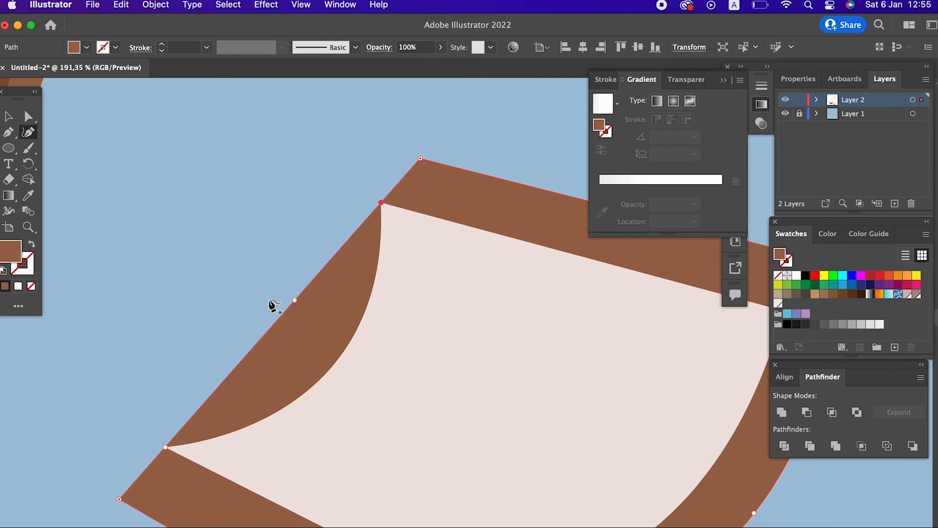
pyautogui.moveTo(291, 301); pyautogui.dragTo(373, 360)
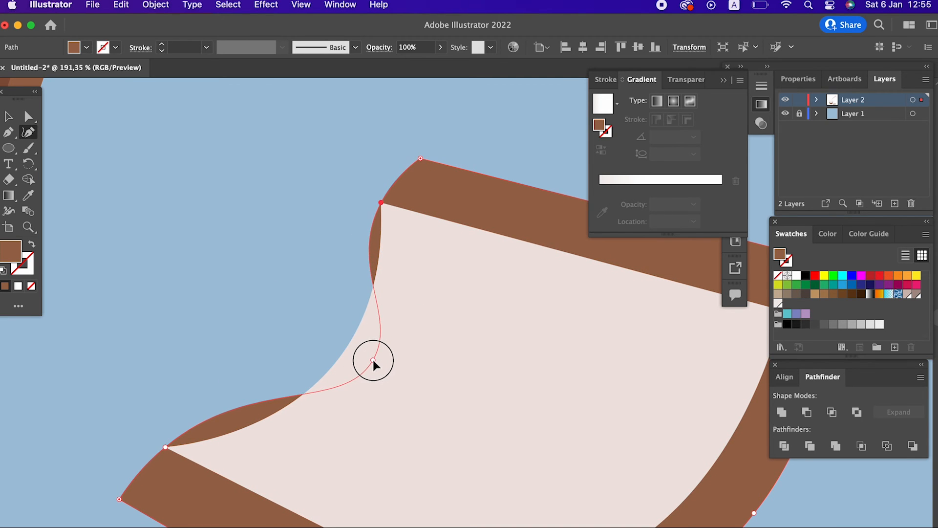
# Refine the brown edge with Curvature points and turn its two end anchors into corners, following the pale shape's concave curve.
pyautogui.press('z')
pyautogui.moveTo(447, 166); pyautogui.dragTo(186, 225)
pyautogui.keyDown('super'); pyautogui.click(151, 220); pyautogui.keyUp('super')
pyautogui.moveTo(267, 236); pyautogui.dragTo(321, 243)
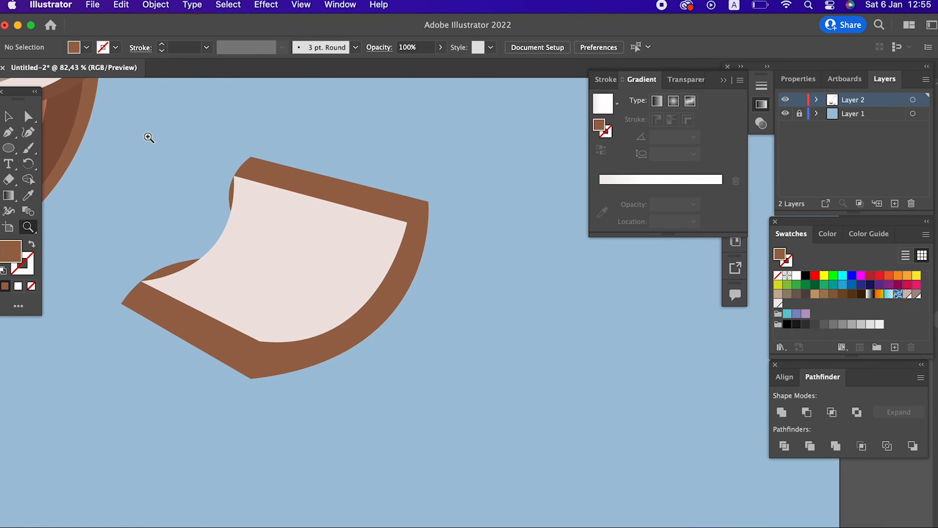
pyautogui.moveTo(146, 230); pyautogui.dragTo(190, 311)
pyautogui.click(180, 279)
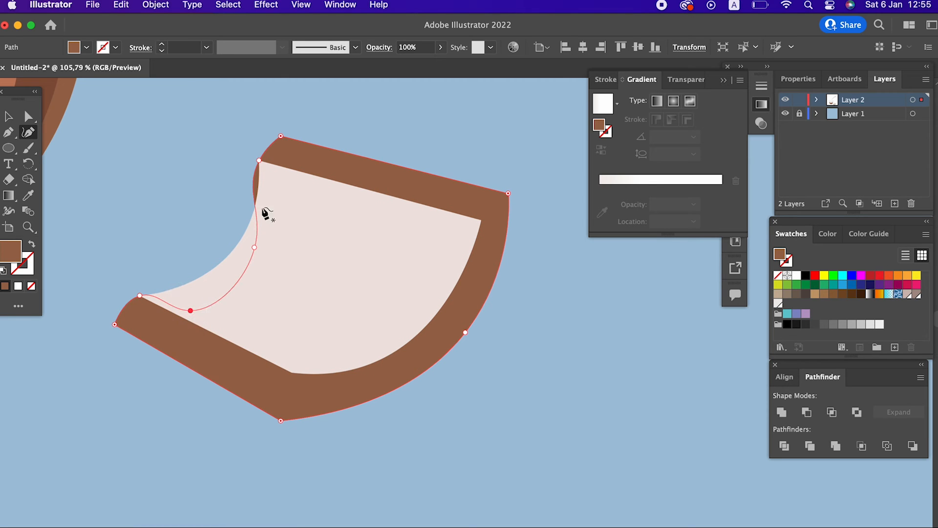
pyautogui.moveTo(254, 179)
pyautogui.mouseDown()
pyautogui.moveTo(272, 185)
pyautogui.moveTo(260, 162)
pyautogui.mouseUp()
pyautogui.moveTo(191, 310); pyautogui.dragTo(140, 295)
# Draw a narrow four-cornered Pen strip along the upper inner edge of the pale shape.
pyautogui.press('z')
pyautogui.moveTo(359, 253); pyautogui.dragTo(334, 294)
pyautogui.moveTo(348, 335); pyautogui.dragTo(373, 346)
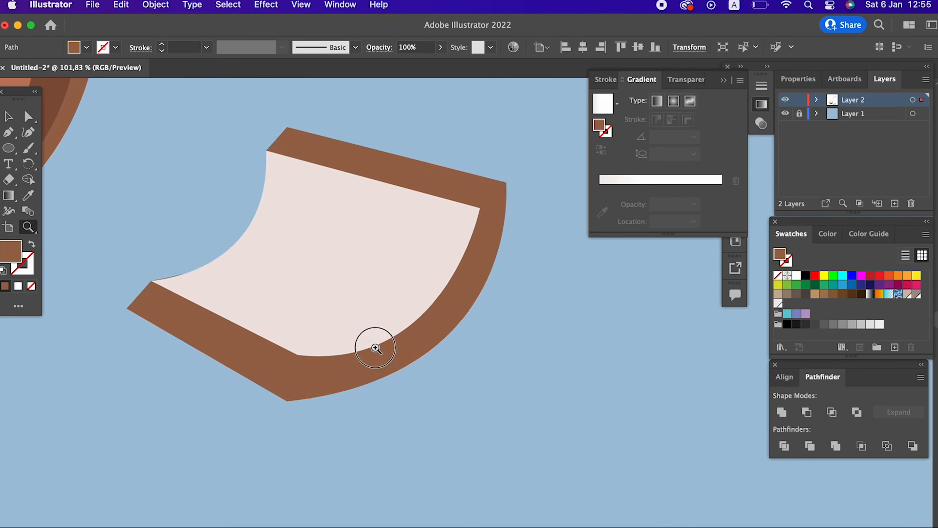
pyautogui.click(479, 209)
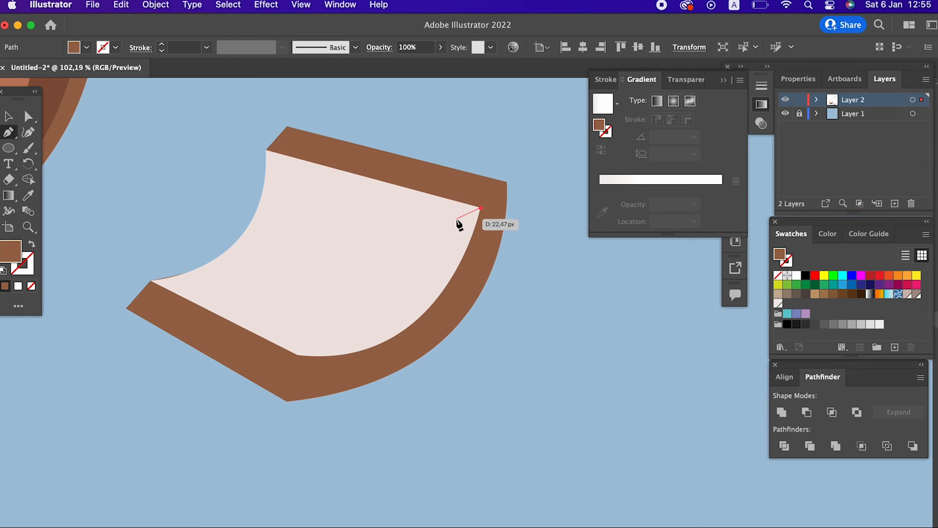
pyautogui.click(455, 218)
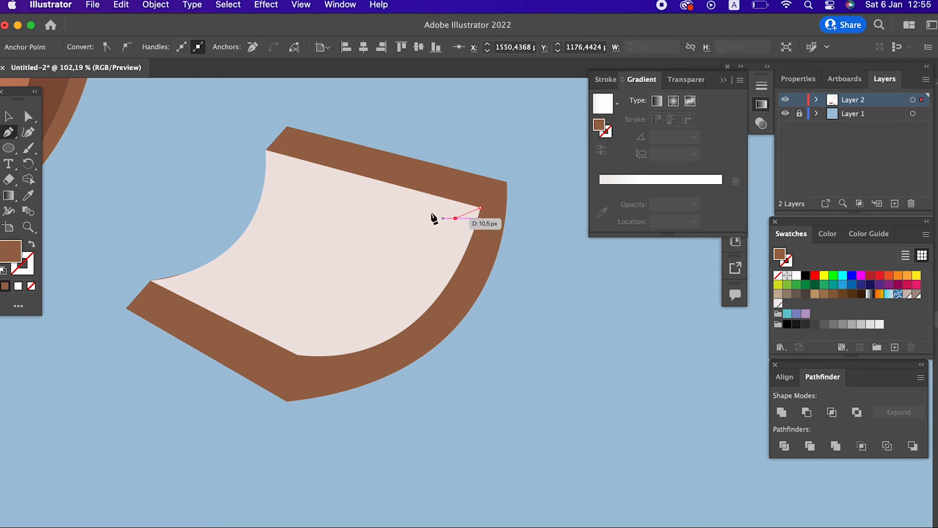
pyautogui.click(254, 167)
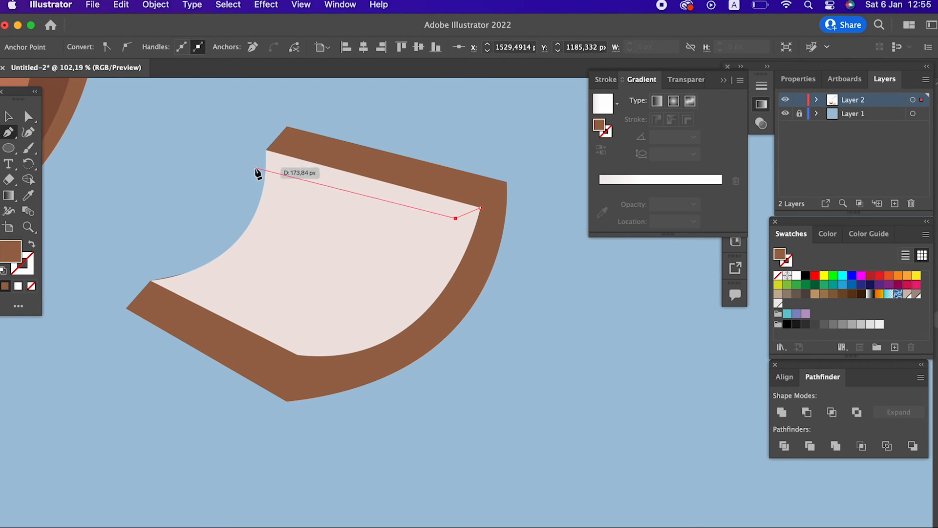
pyautogui.click(266, 150)
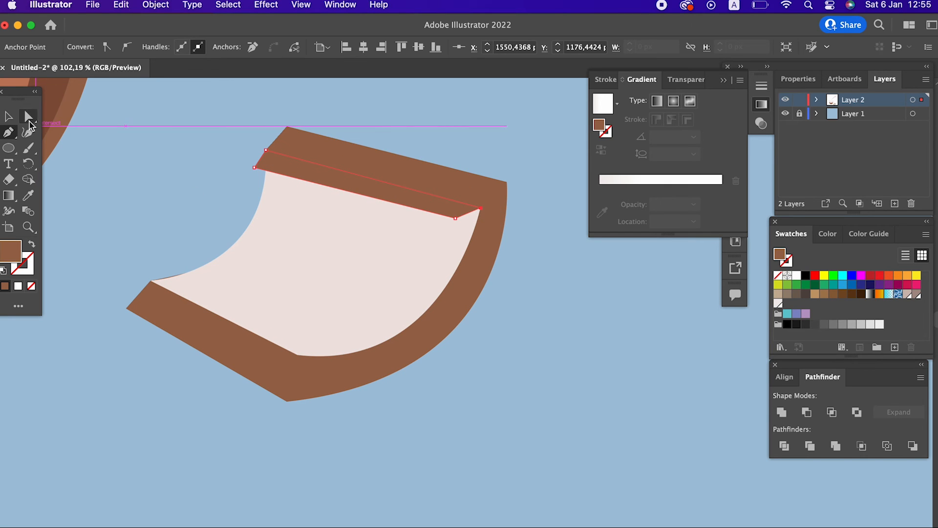
# Move the upper strip's outer left corner slightly outward and fill the strip with white.
pyautogui.click(28, 121)
pyautogui.click(254, 167)
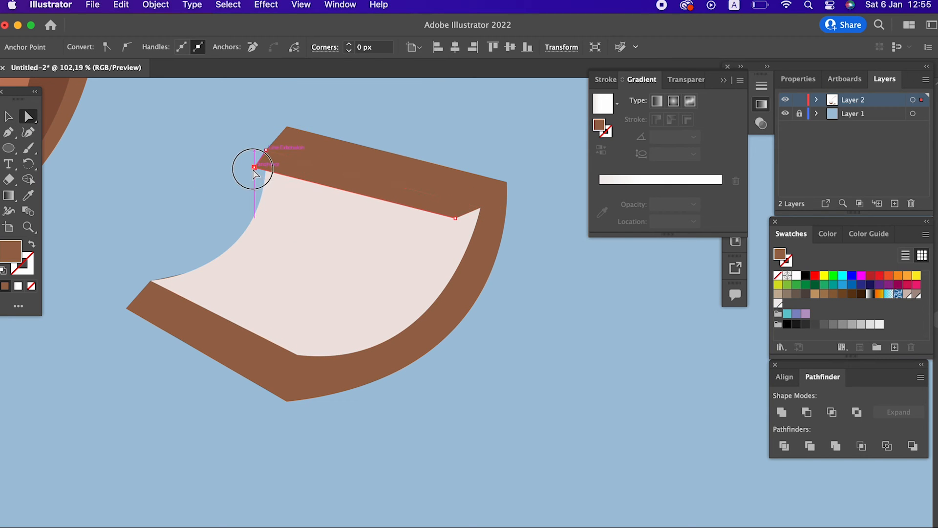
pyautogui.moveTo(251, 168); pyautogui.dragTo(247, 166)
pyautogui.press('z')
pyautogui.moveTo(427, 235); pyautogui.dragTo(468, 244)
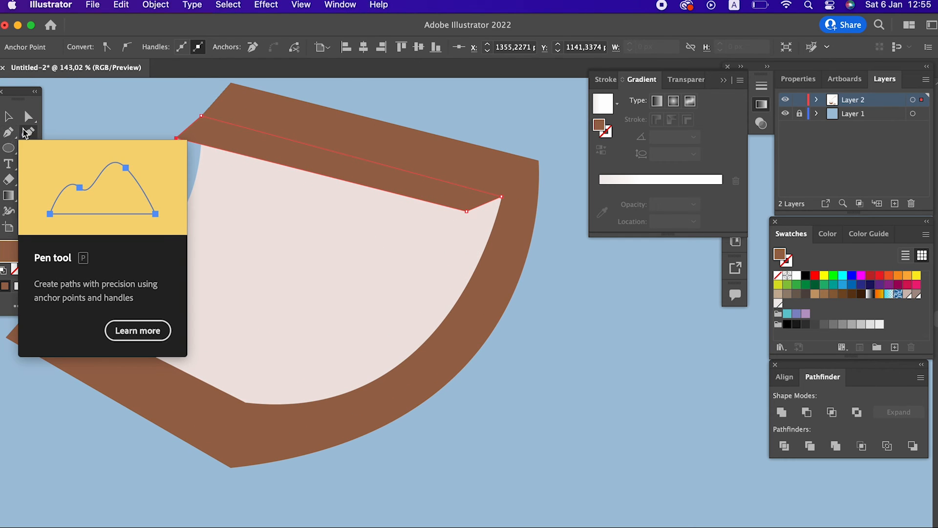
pyautogui.click(797, 277)
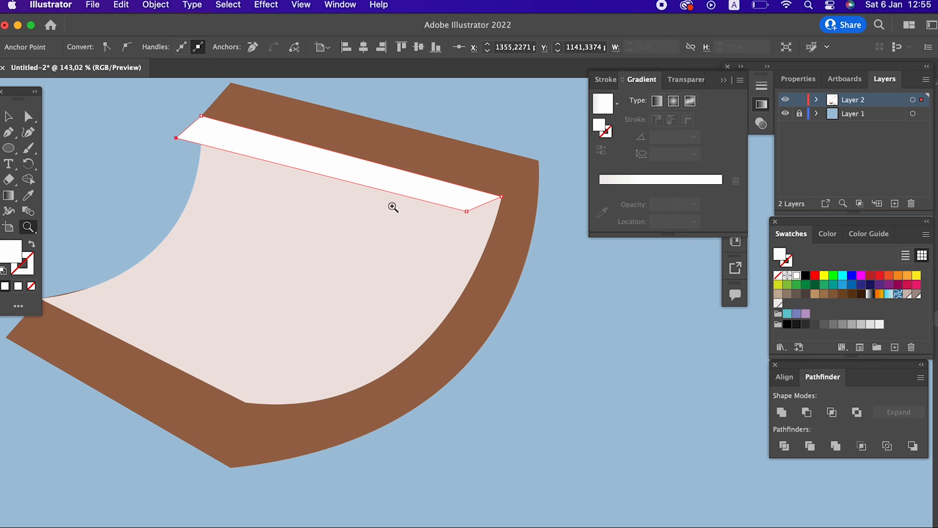
# Draw a matching four-cornered white Pen strip along the pale shape's lower-left edge.
pyautogui.click(10, 139)
pyautogui.hscroll(-5, 219, 276)
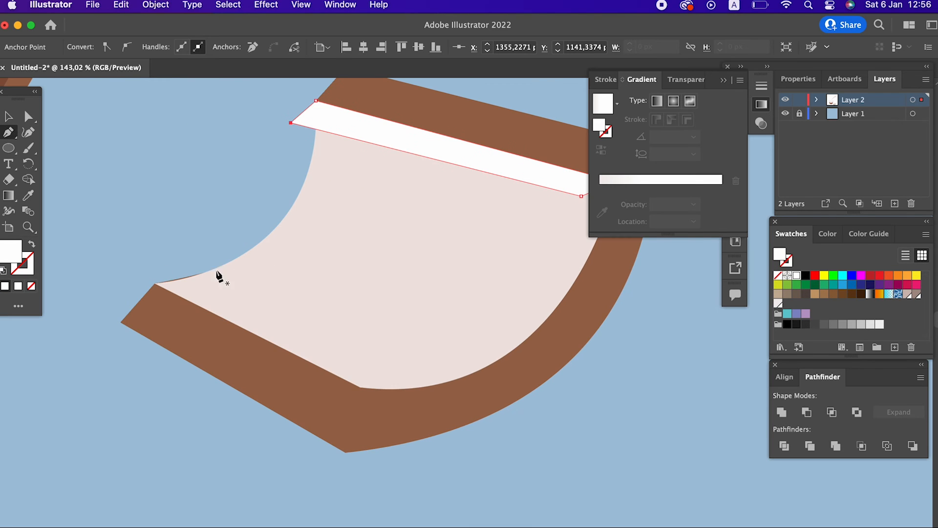
pyautogui.moveTo(155, 283); pyautogui.dragTo(176, 260)
pyautogui.click(393, 360)
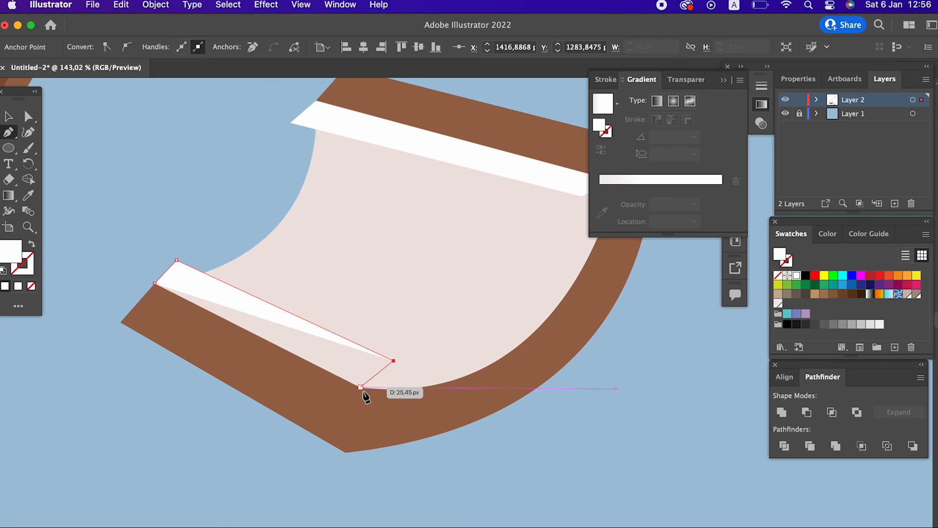
pyautogui.click(360, 386)
pyautogui.click(155, 283)
# Draw a white four-cornered Pen shape joining the two strips' inner ends along the pale shape's convex outer edge.
pyautogui.press('z')
pyautogui.moveTo(238, 242); pyautogui.dragTo(115, 186)
pyautogui.click(8, 131)
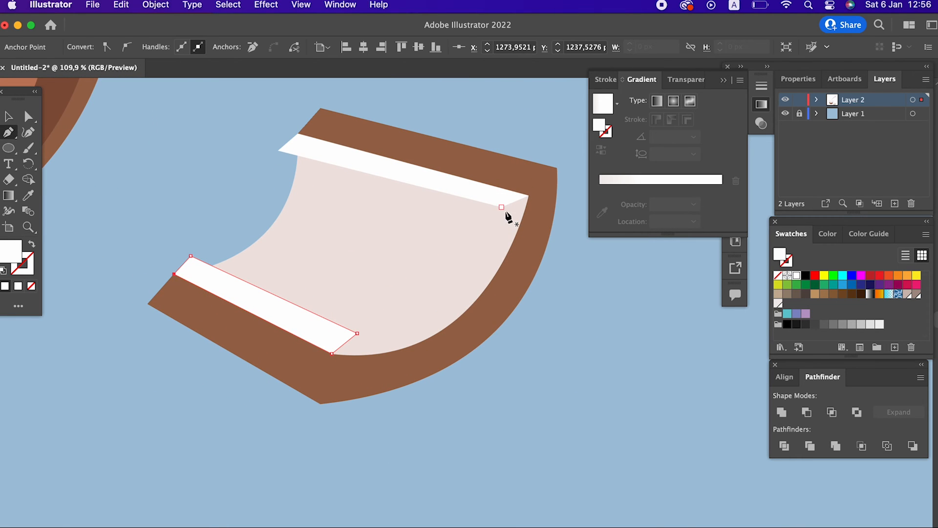
pyautogui.keyDown('super'); pyautogui.click(529, 196); pyautogui.keyUp('super')
pyautogui.click(529, 196)
pyautogui.moveTo(332, 352); pyautogui.dragTo(156, 326)
pyautogui.click(339, 353)
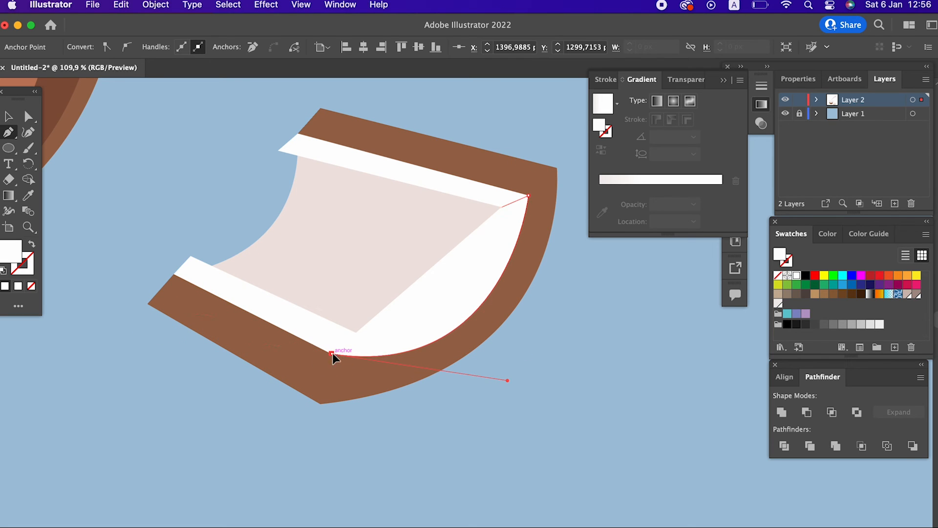
pyautogui.click(357, 333)
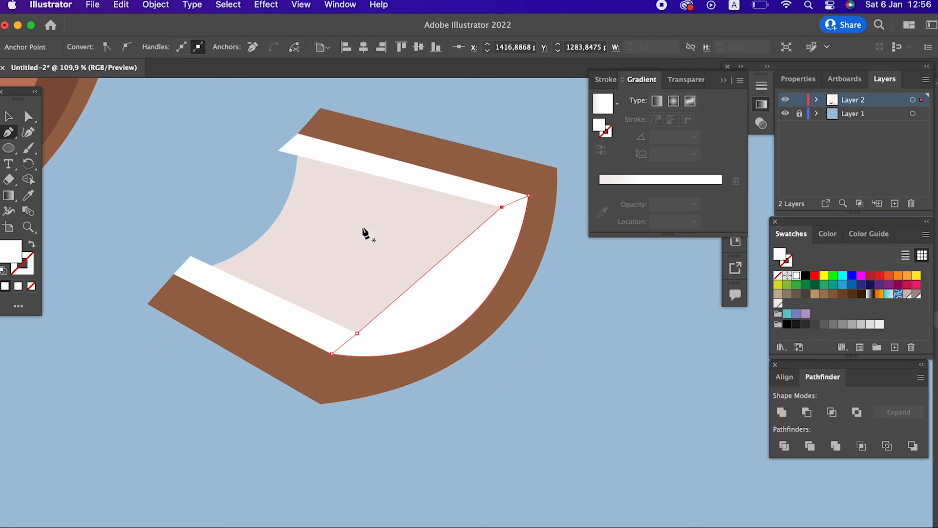
# Bend the joining shape's straight inner edge with the Curvature tool into an arc parallel to its outer edge.
pyautogui.click(27, 139)
pyautogui.moveTo(429, 276); pyautogui.dragTo(454, 308)
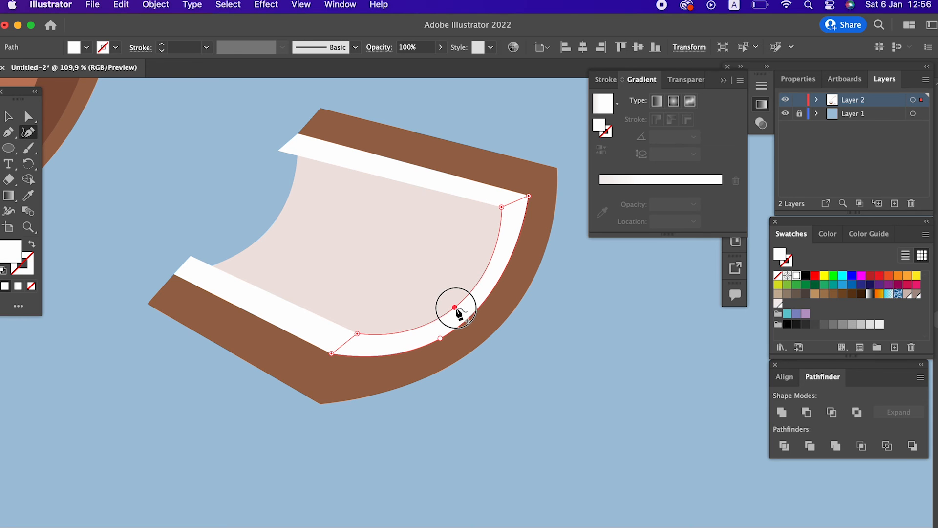
pyautogui.press('z')
pyautogui.moveTo(431, 198); pyautogui.dragTo(436, 279)
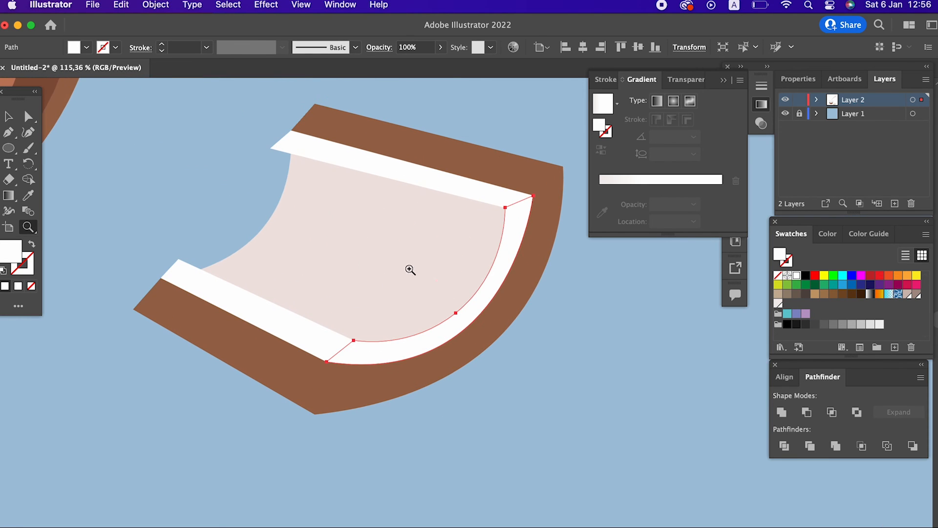
# Draw a white Pen shape covering the pale shape's concave edge, spanning between the strips' outer left corners.
pyautogui.click(15, 133)
pyautogui.click(270, 149)
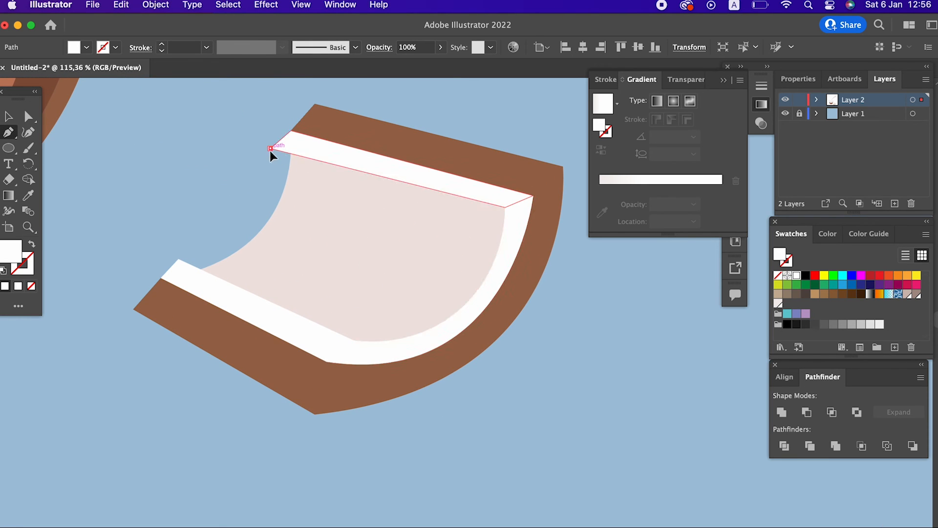
pyautogui.click(178, 259)
pyautogui.click(270, 268)
pyautogui.press('super+z')
pyautogui.click(224, 294)
pyautogui.click(326, 234)
pyautogui.click(347, 155)
# Bring the upper and lower white strips forward one level in the stacking order.
pyautogui.click(7, 117)
pyautogui.click(304, 313)
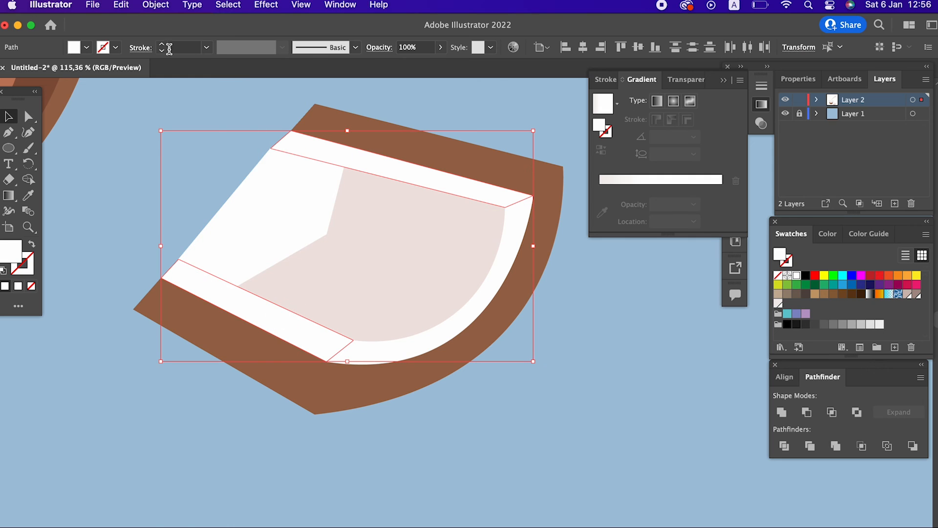
pyautogui.click(153, 7)
pyautogui.moveTo(161, 39)
pyautogui.click(345, 52)
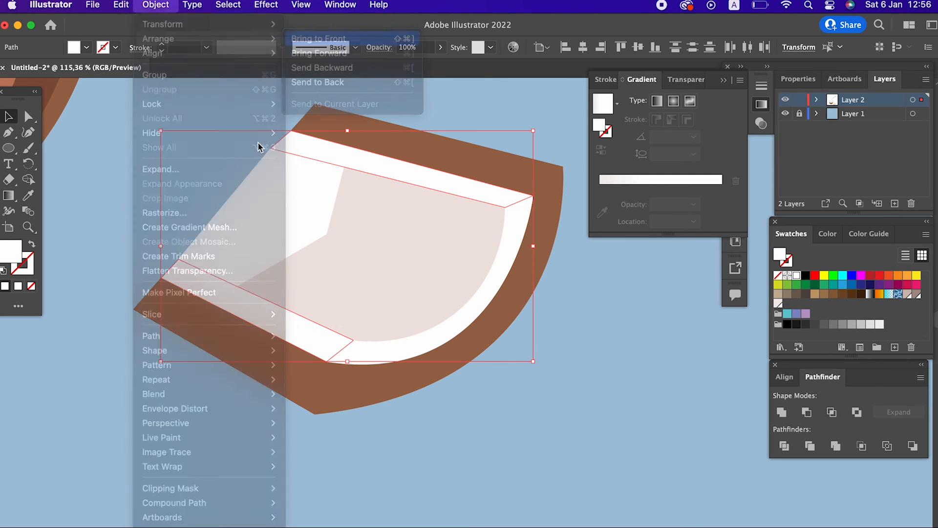
# Try to bring the pale inner shape forward one level in the stacking order.
pyautogui.click(393, 281)
pyautogui.click(316, 229)
pyautogui.click(389, 243)
pyautogui.click(156, 14)
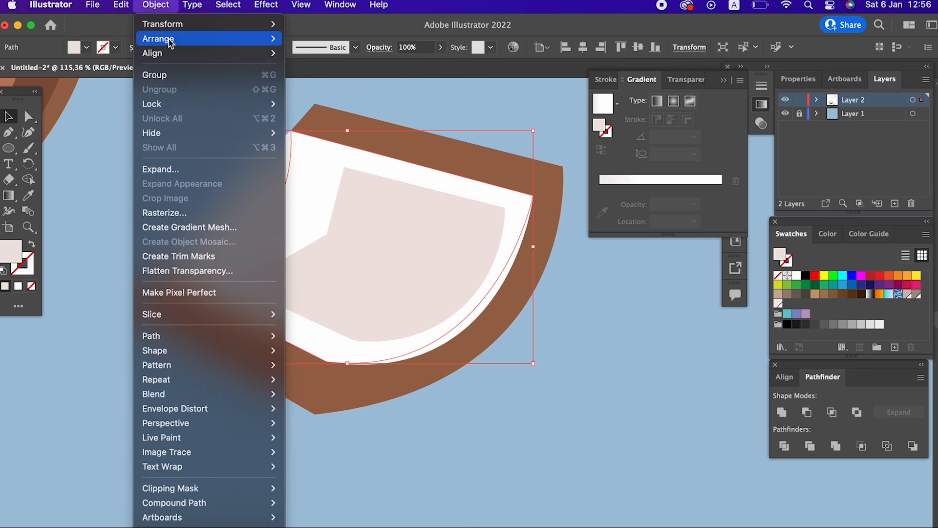
pyautogui.moveTo(169, 39)
pyautogui.click(323, 54)
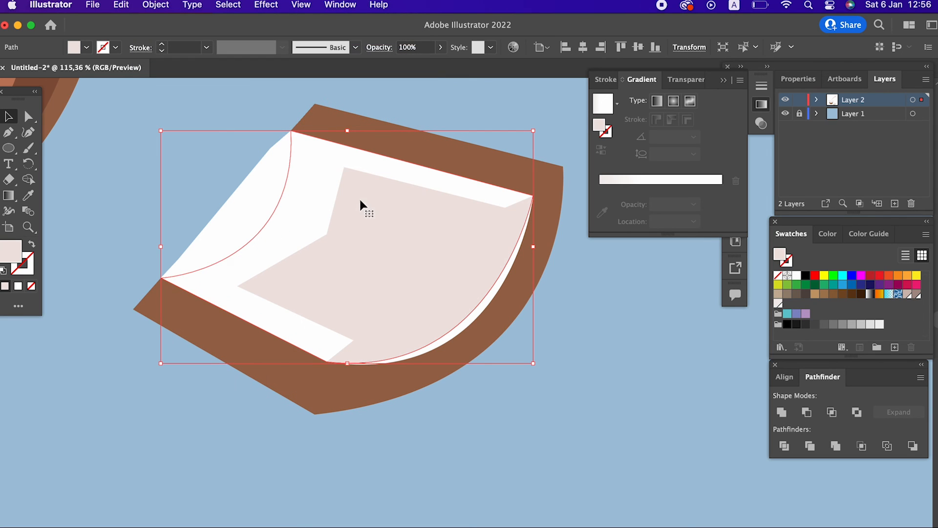
pyautogui.click(649, 408)
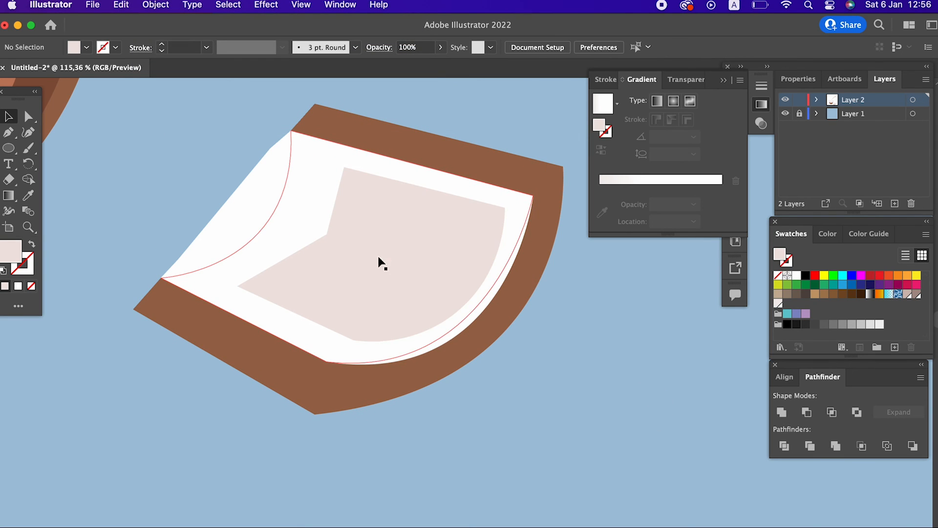
# Send the white Pen shape at the concave edge to the back.
pyautogui.click(330, 228)
pyautogui.click(156, 5)
pyautogui.moveTo(157, 36)
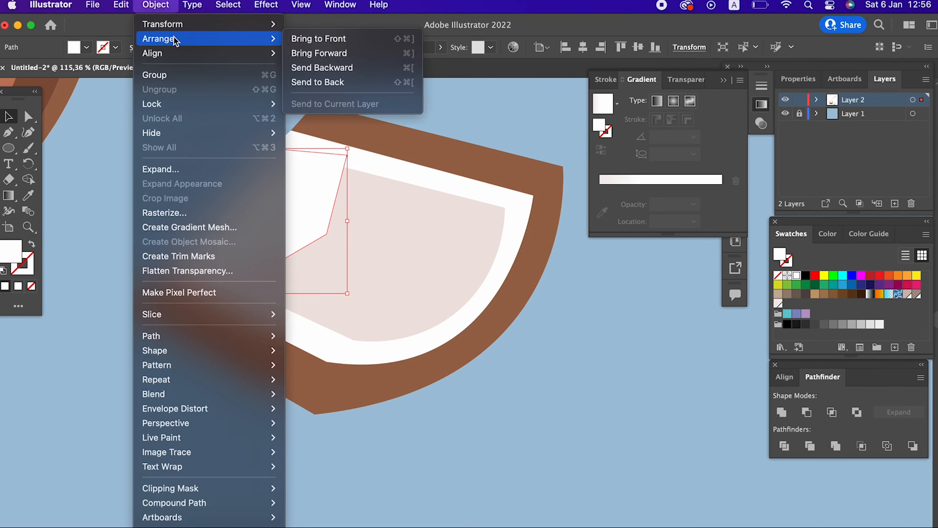
pyautogui.click(368, 80)
pyautogui.click(540, 376)
# Bend the white rear shape's outer left edge inward with the Curvature tool and give it the pale shape's fill.
pyautogui.click(253, 188)
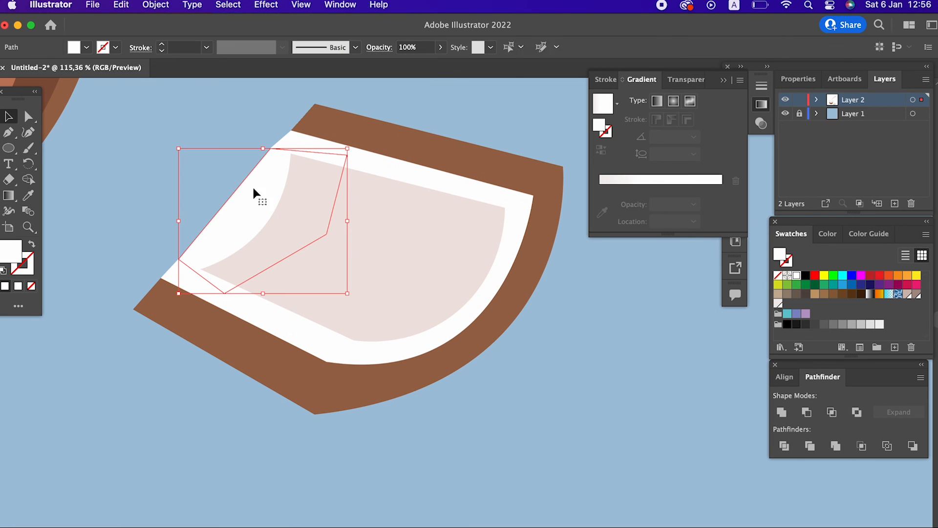
pyautogui.click(27, 132)
pyautogui.moveTo(236, 201); pyautogui.dragTo(249, 213)
pyautogui.press('z')
pyautogui.moveTo(346, 157); pyautogui.dragTo(198, 156)
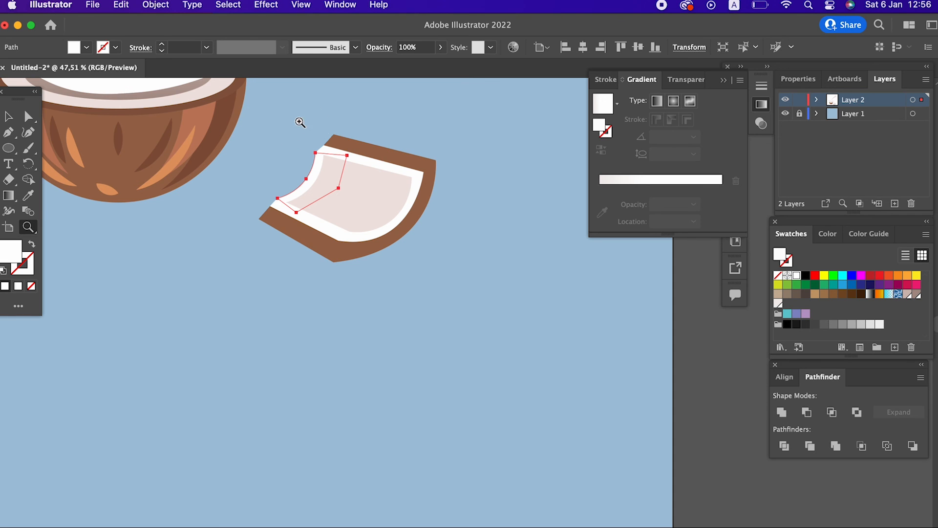
pyautogui.moveTo(300, 122); pyautogui.dragTo(322, 122)
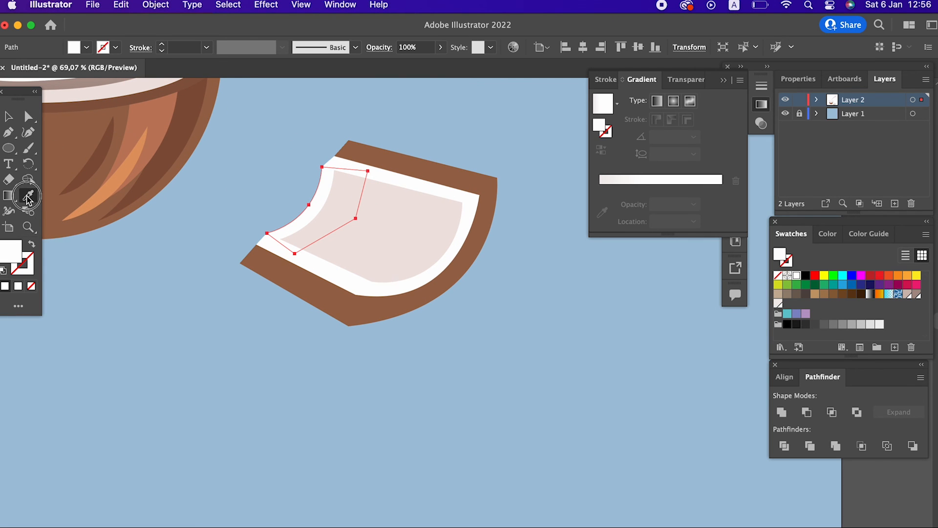
pyautogui.moveTo(364, 215); pyautogui.dragTo(510, 292)
# Reshape the curved white strip's inner and outer edges with Curvature points to make it slightly wider.
pyautogui.click(8, 116)
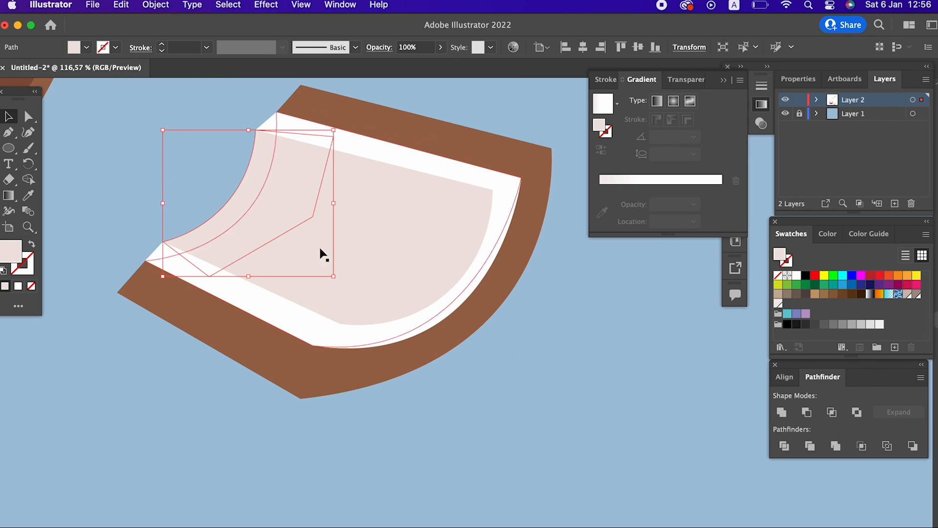
pyautogui.click(461, 296)
pyautogui.click(28, 132)
pyautogui.moveTo(442, 296); pyautogui.dragTo(443, 285)
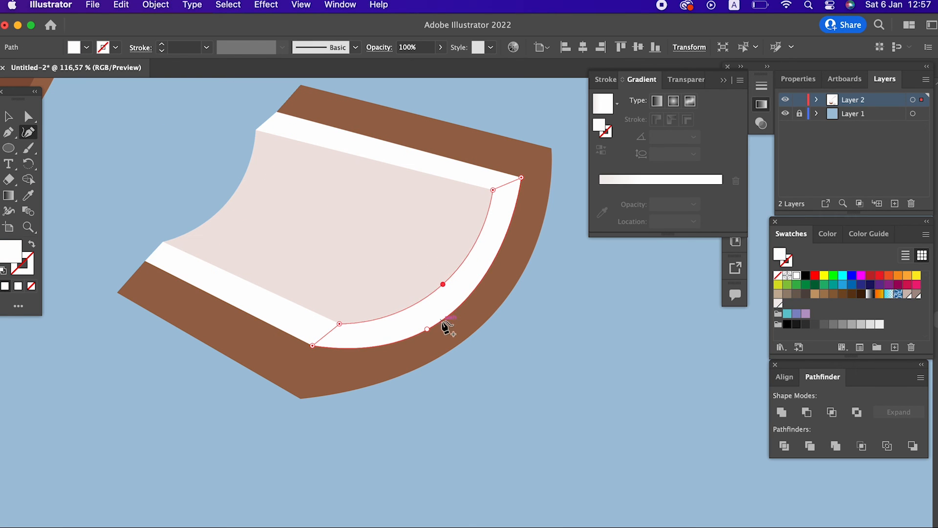
pyautogui.moveTo(429, 329); pyautogui.dragTo(433, 336)
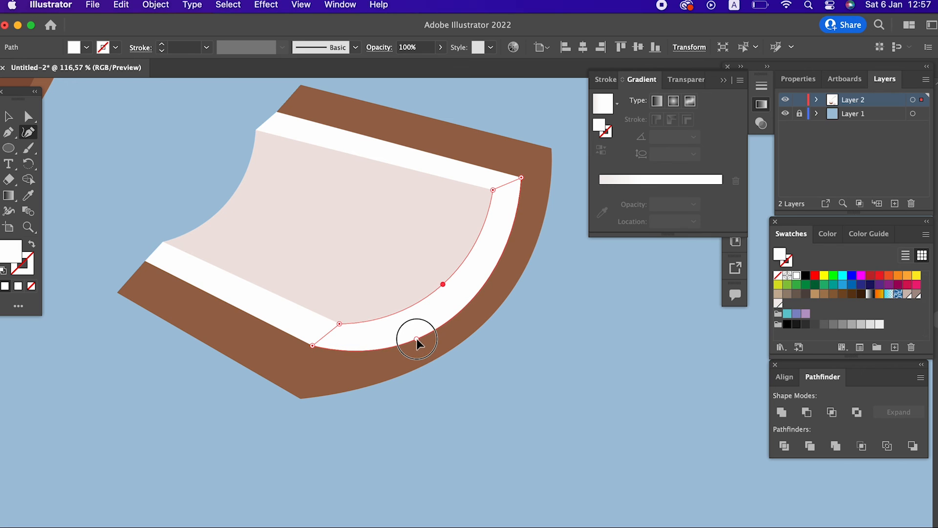
pyautogui.press('z')
pyautogui.moveTo(536, 210); pyautogui.dragTo(492, 248)
pyautogui.moveTo(356, 297); pyautogui.dragTo(326, 325)
pyautogui.press('space')
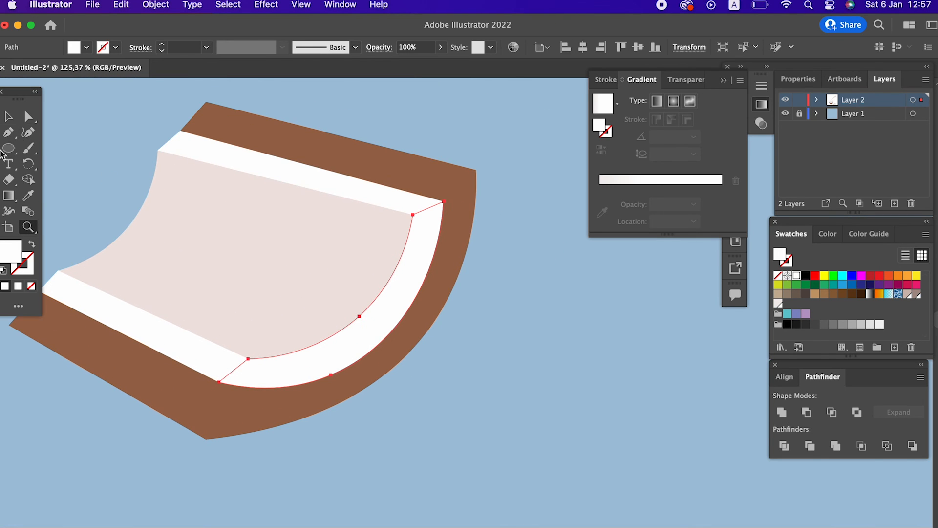
# Move the brown shell's bottom corner anchor upward and adjust its curve handle to thin the outer rim.
pyautogui.click(29, 117)
pyautogui.moveTo(205, 438); pyautogui.dragTo(204, 421)
pyautogui.moveTo(496, 389); pyautogui.dragTo(459, 449)
pyautogui.press('z')
pyautogui.moveTo(498, 271); pyautogui.dragTo(426, 339)
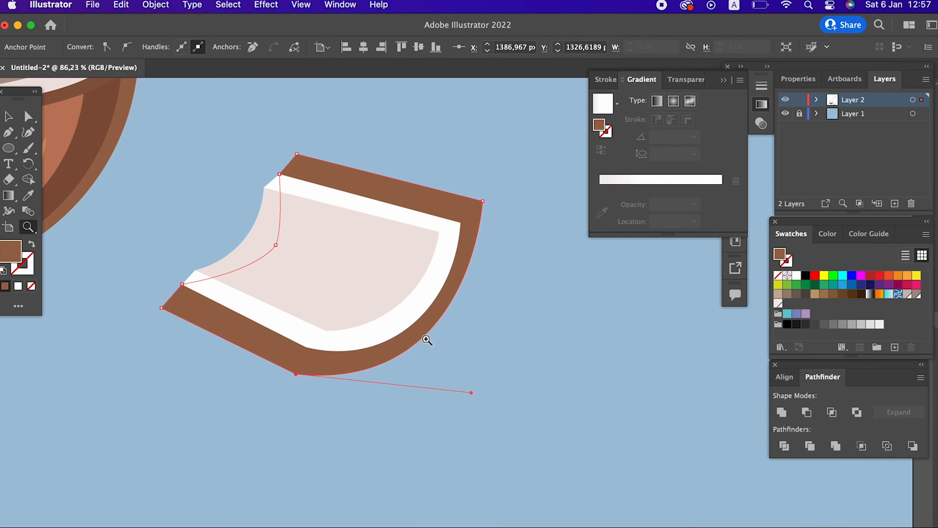
# Draw a four-cornered Pen facet over the brown rim along the fragment's upper edge.
pyautogui.moveTo(332, 191); pyautogui.dragTo(376, 222)
pyautogui.hscroll(2, 255, 284)
pyautogui.scroll(2, 256, 285)
pyautogui.click(7, 142)
pyautogui.press('v')
pyautogui.click(254, 141)
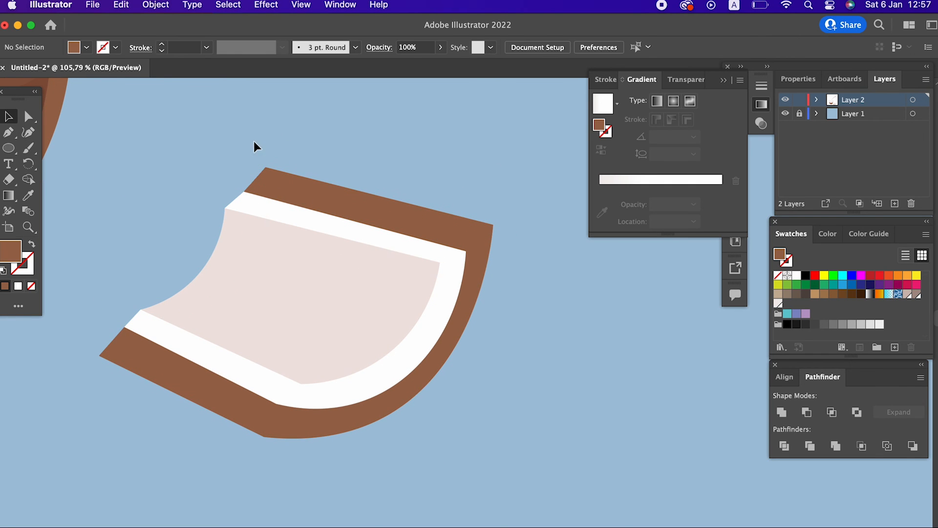
pyautogui.click(9, 132)
pyautogui.click(265, 168)
pyautogui.click(244, 191)
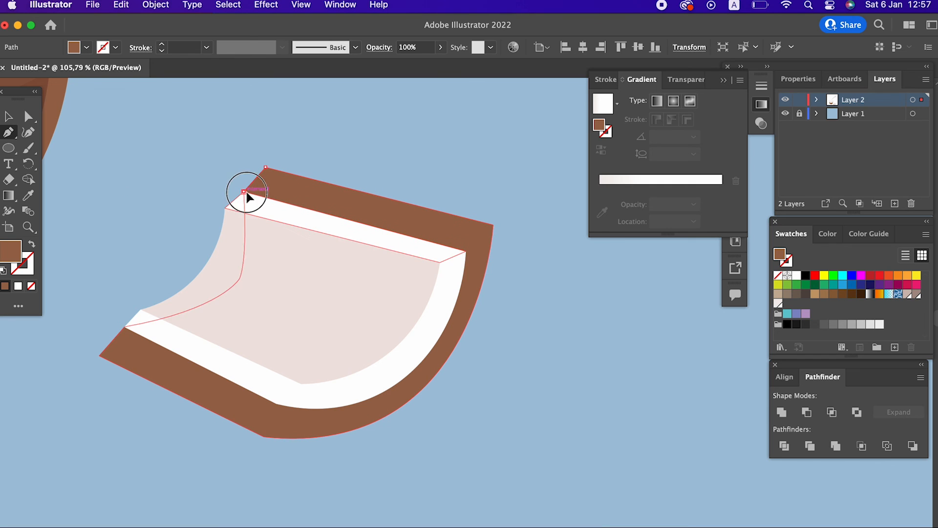
pyautogui.click(466, 252)
pyautogui.click(493, 225)
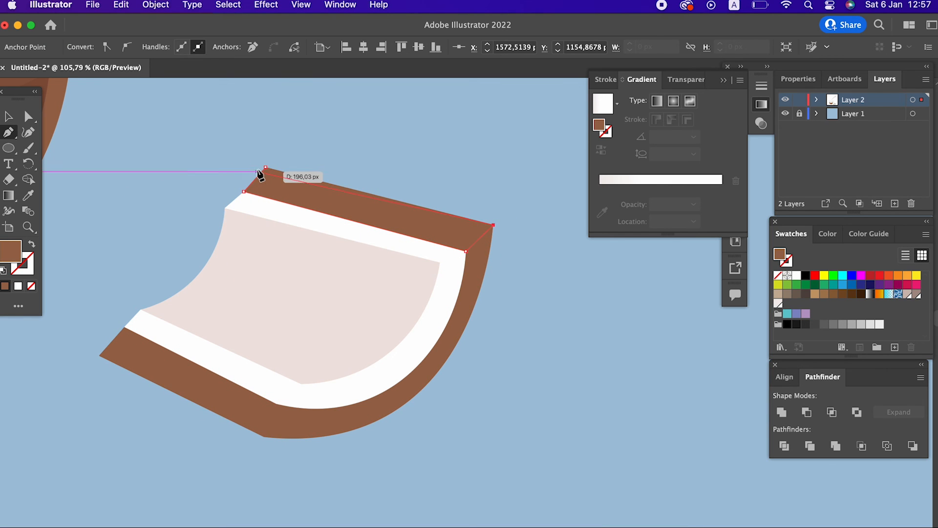
pyautogui.click(265, 168)
# Fill the upper rim facet with the lighter reddish brown sampled from the coconut bowl.
pyautogui.press('super+space')
pyautogui.moveTo(351, 181); pyautogui.dragTo(278, 344)
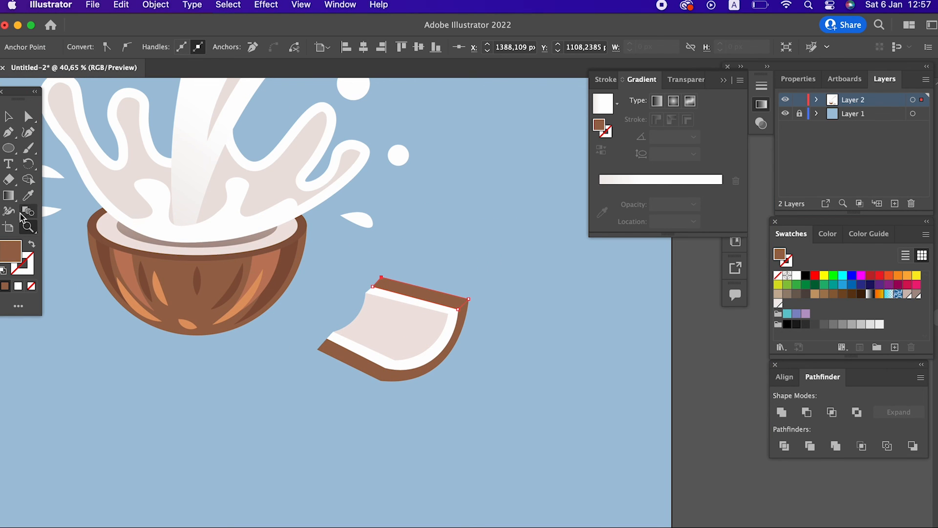
pyautogui.moveTo(405, 320); pyautogui.dragTo(470, 291)
# Draw a matching reddish-brown four-cornered Pen facet over the rim along the fragment's lower-left edge.
pyautogui.click(7, 134)
pyautogui.click(146, 299)
pyautogui.click(124, 324)
pyautogui.click(264, 392)
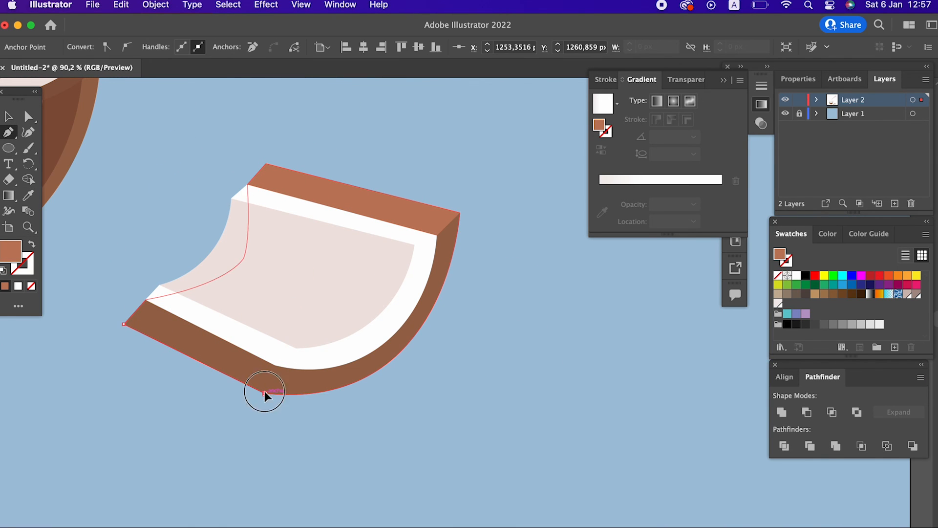
pyautogui.click(275, 364)
pyautogui.click(146, 299)
# Unite the pale inner shape with the pale piece at its concave edge into one shape.
pyautogui.press('z')
pyautogui.moveTo(305, 345); pyautogui.dragTo(192, 378)
pyautogui.moveTo(304, 318); pyautogui.dragTo(473, 388)
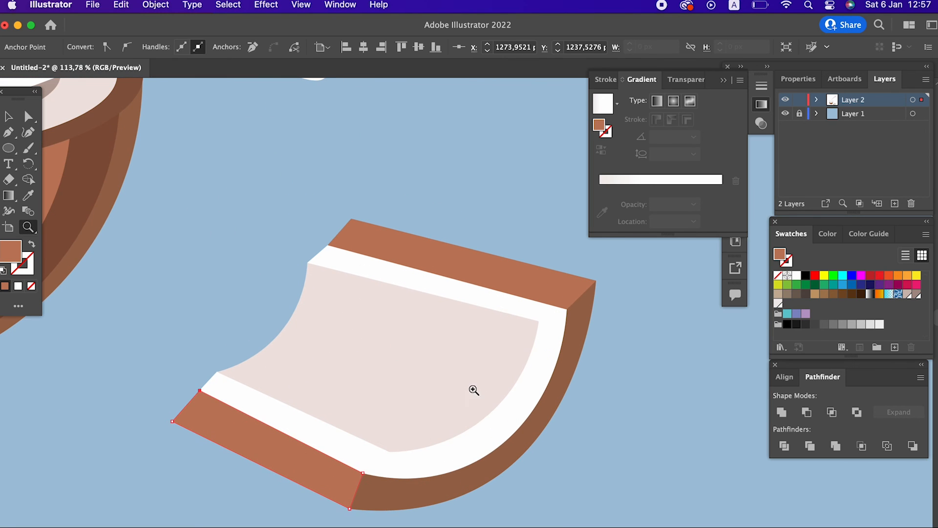
pyautogui.click(9, 116)
pyautogui.click(186, 204)
pyautogui.moveTo(290, 226); pyautogui.dragTo(240, 295)
pyautogui.click(9, 117)
pyautogui.click(408, 347)
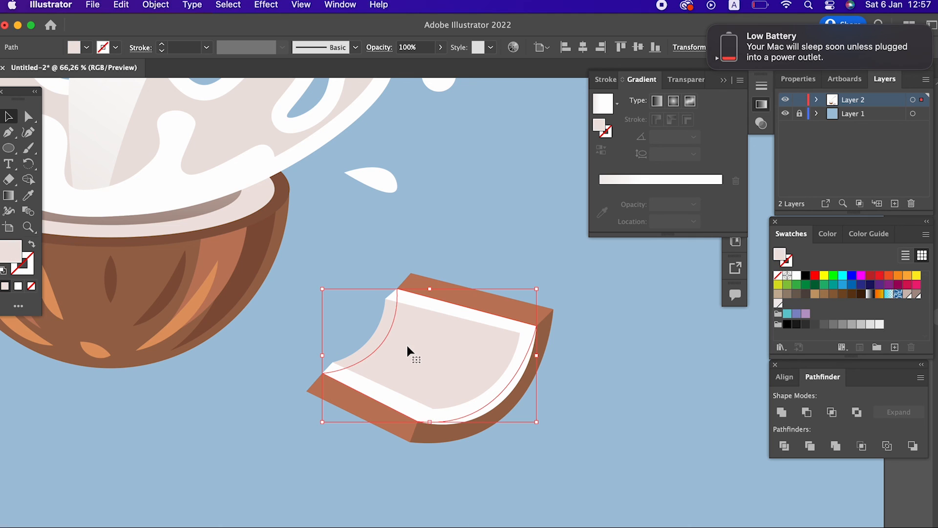
pyautogui.keyDown('shift'); pyautogui.click(379, 325); pyautogui.keyUp('shift')
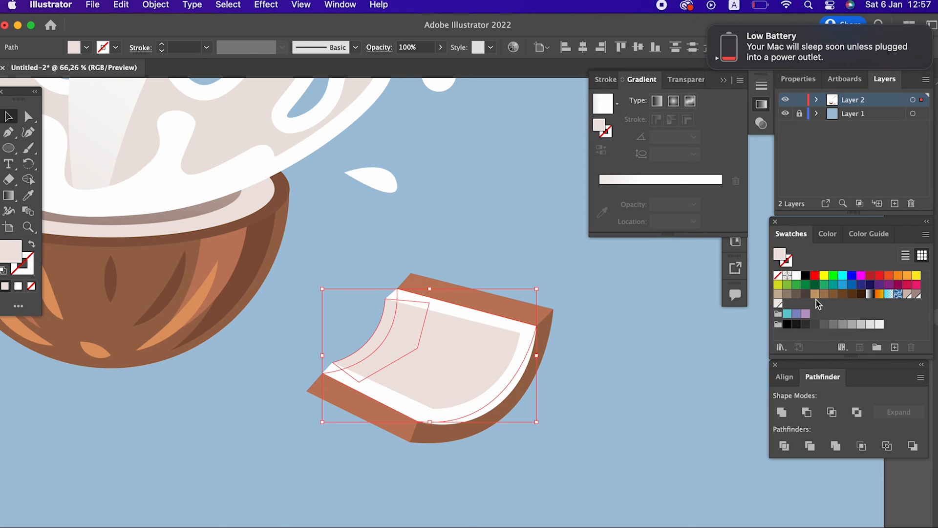
pyautogui.click(781, 412)
pyautogui.click(577, 415)
# Apply a linear pale-to-white gradient to the united inner shape, running upward at about 70°.
pyautogui.press('z')
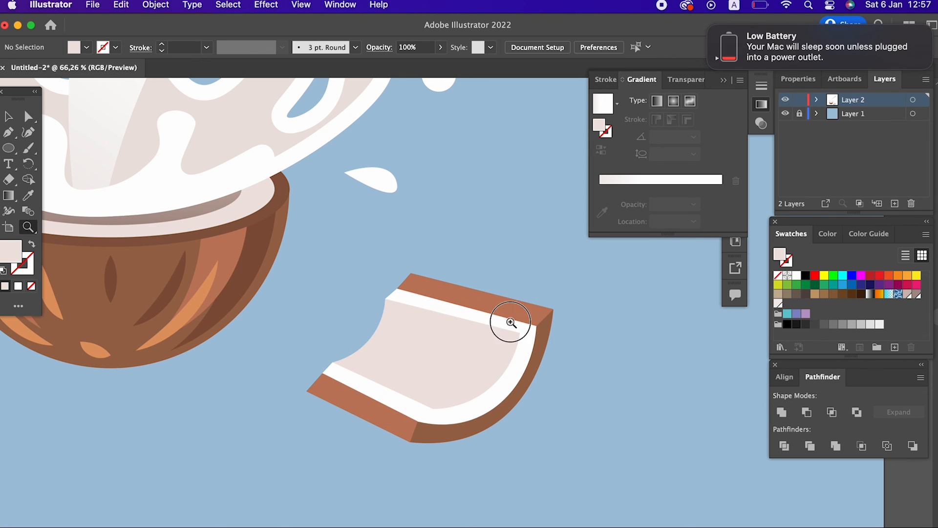
pyautogui.moveTo(502, 316); pyautogui.dragTo(523, 317)
pyautogui.click(18, 197)
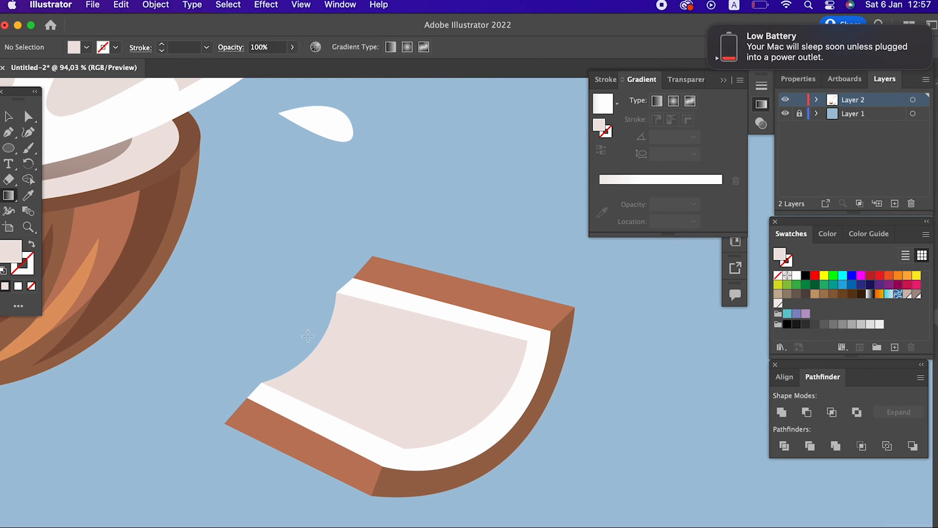
pyautogui.click(371, 376)
pyautogui.moveTo(371, 381); pyautogui.dragTo(511, 372)
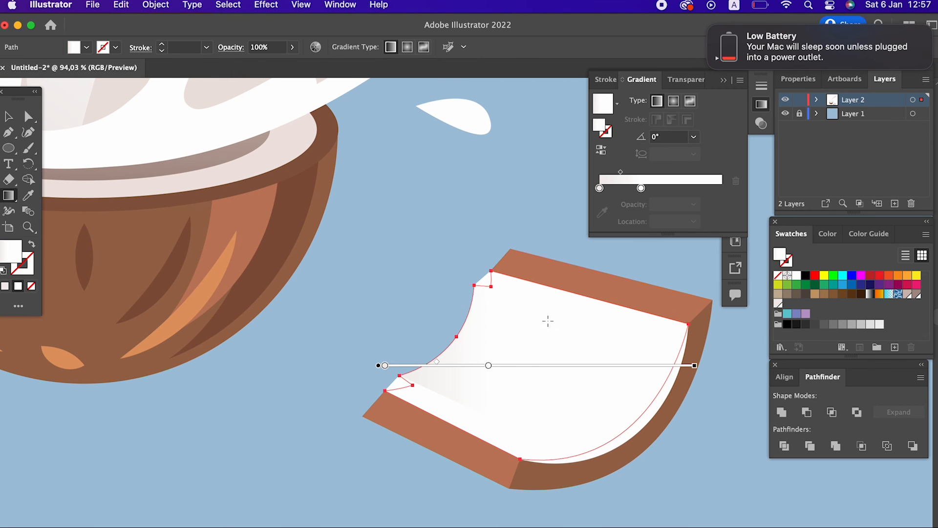
pyautogui.moveTo(493, 423)
pyautogui.mouseDown()
pyautogui.moveTo(562, 366)
pyautogui.moveTo(573, 314)
pyautogui.moveTo(520, 287)
pyautogui.moveTo(540, 305)
pyautogui.mouseUp()
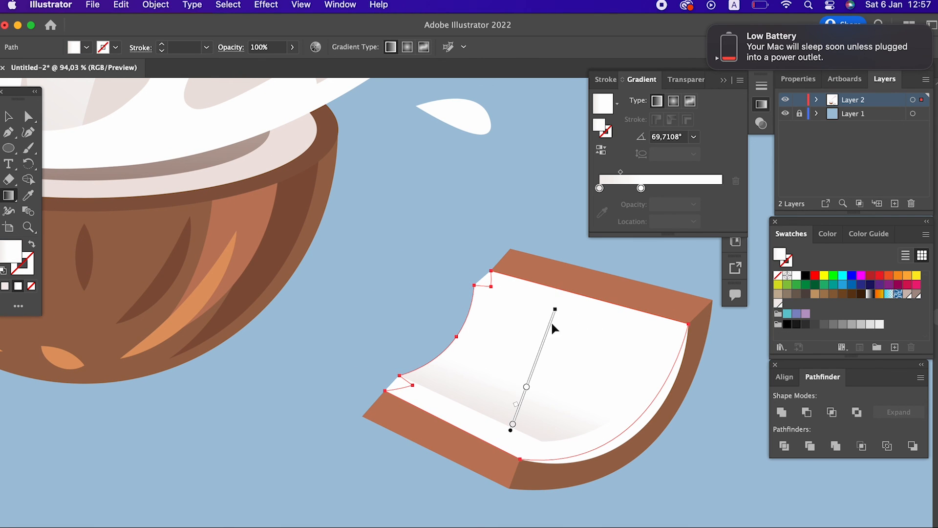
# Shift the gradient's two stops toward its upper end, pale at about 45%, and add a white stop at about 5.9%.
pyautogui.moveTo(526, 389)
pyautogui.mouseDown()
pyautogui.moveTo(580, 320)
pyautogui.moveTo(553, 315)
pyautogui.mouseUp()
pyautogui.moveTo(513, 423); pyautogui.dragTo(531, 375)
pyautogui.click(518, 421)
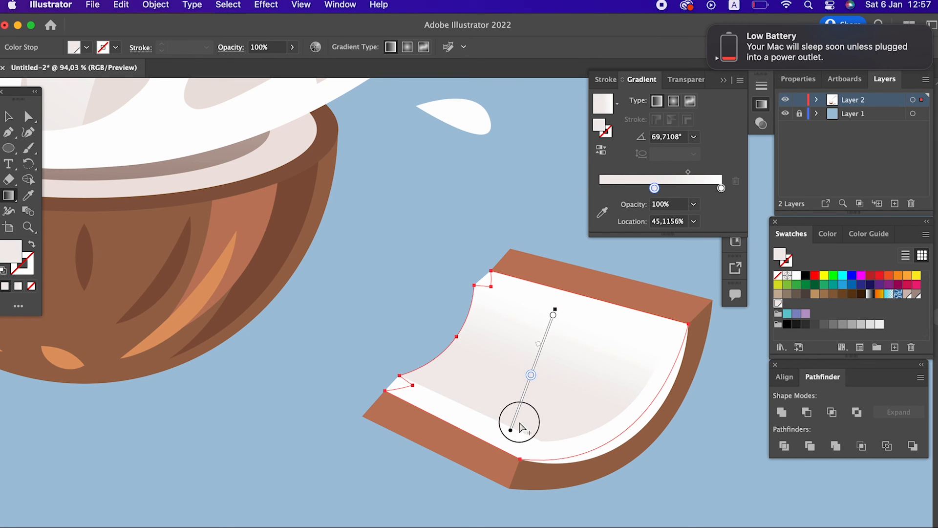
pyautogui.doubleClick(516, 420)
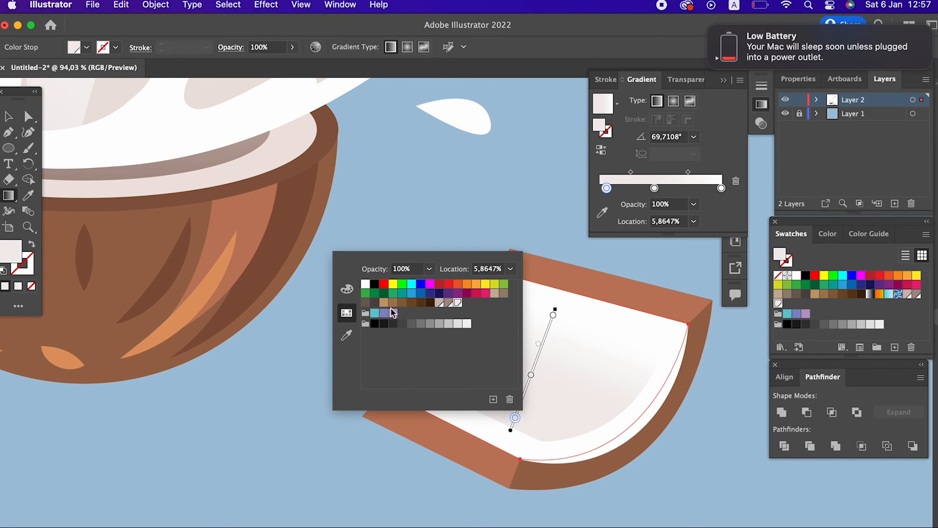
pyautogui.click(365, 285)
pyautogui.click(550, 375)
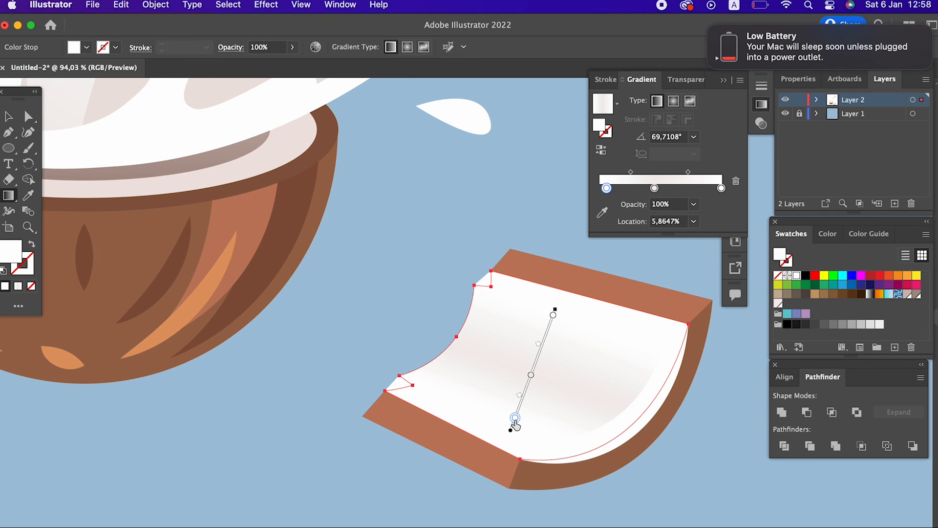
# Recolour both end stops of the fragment's inner gradient greyish beige and its middle stop darker taupe.
pyautogui.doubleClick(515, 419)
pyautogui.click(438, 304)
pyautogui.click(559, 312)
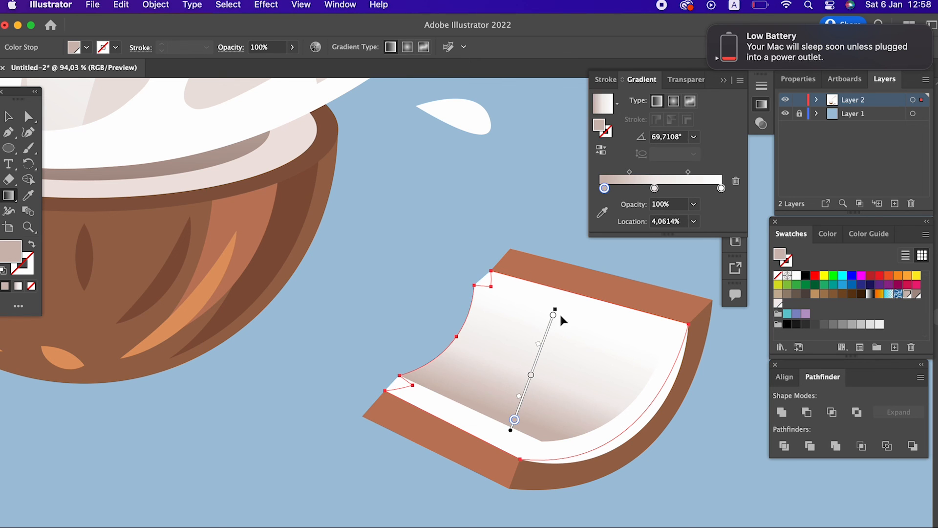
pyautogui.doubleClick(554, 314)
pyautogui.click(477, 374)
pyautogui.click(574, 369)
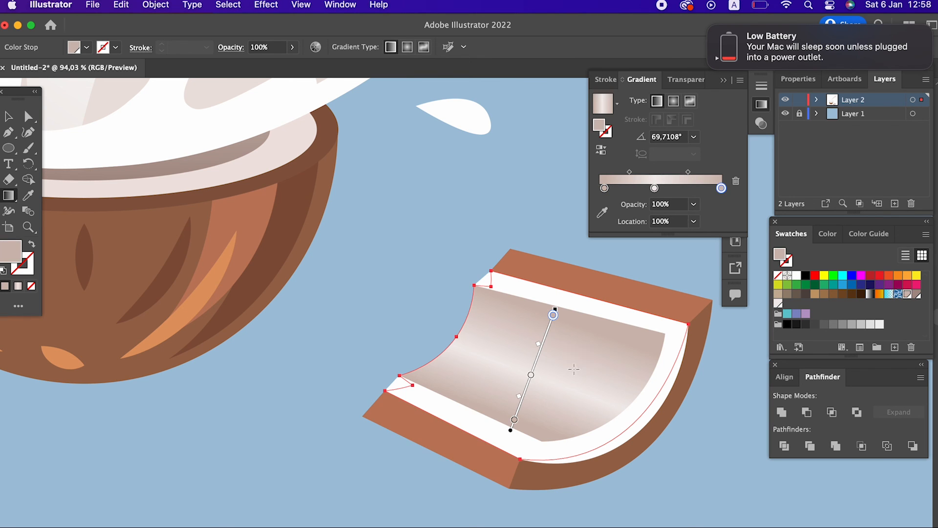
pyautogui.doubleClick(531, 375)
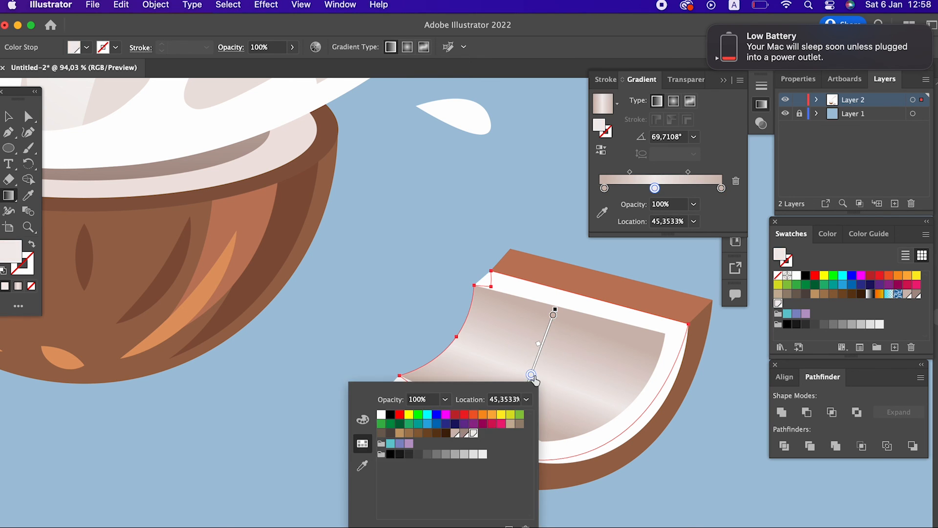
pyautogui.click(465, 433)
pyautogui.click(561, 355)
pyautogui.press('z')
pyautogui.moveTo(601, 326); pyautogui.dragTo(559, 393)
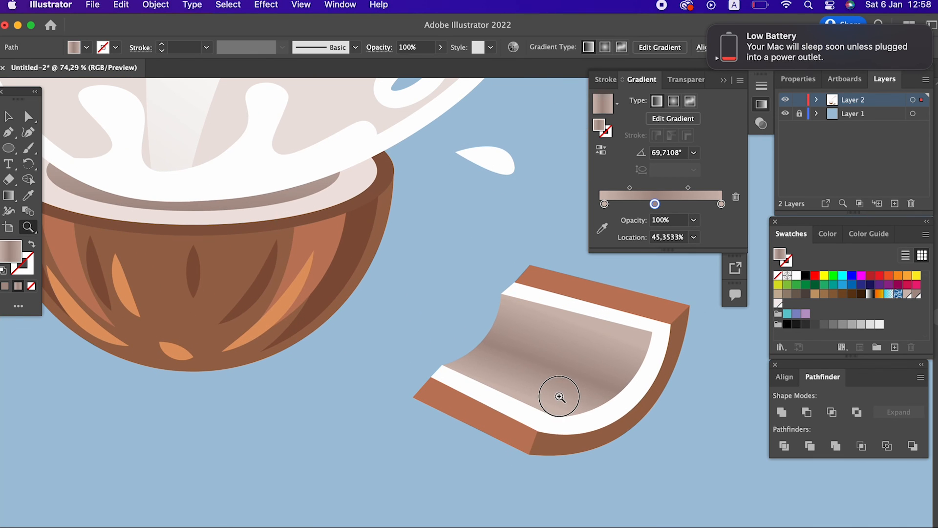
# Recolour the inner gradient's middle stop greyish beige and both of its end stops pale off-white.
pyautogui.click(8, 195)
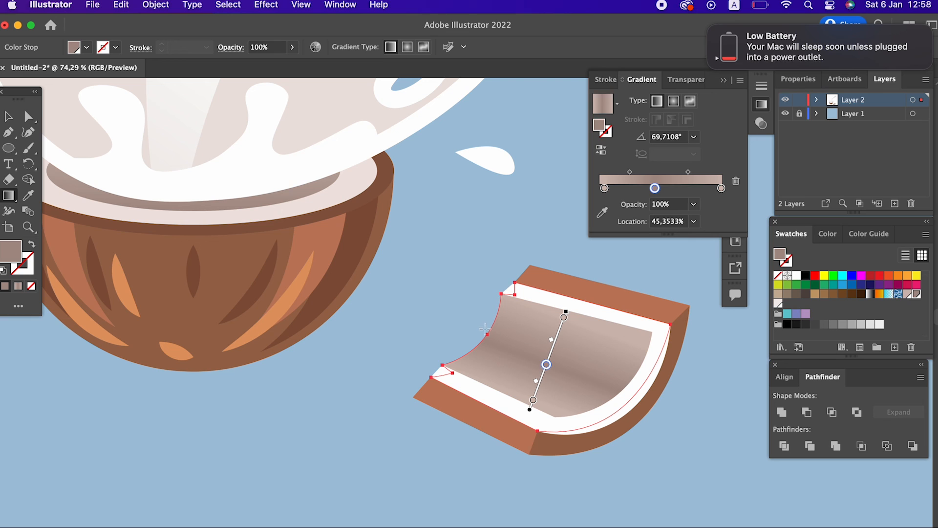
pyautogui.doubleClick(547, 365)
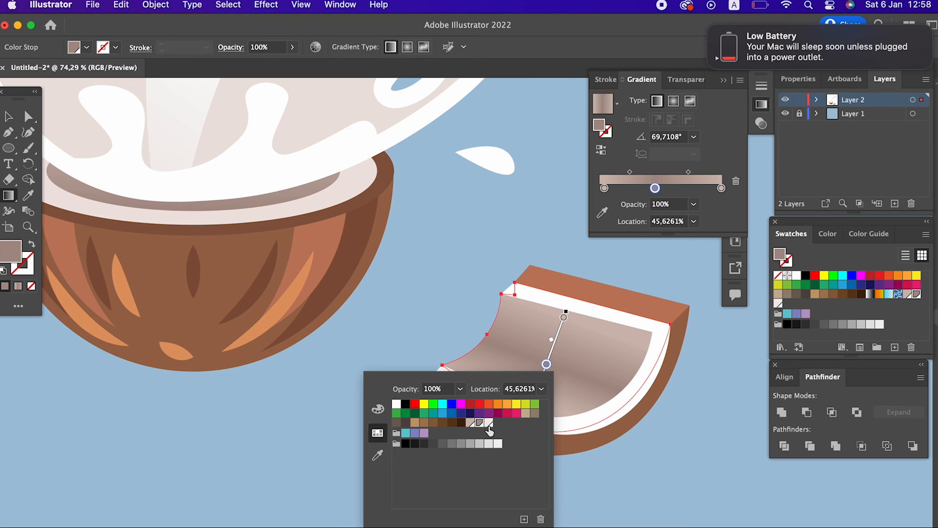
pyautogui.click(472, 423)
pyautogui.doubleClick(564, 318)
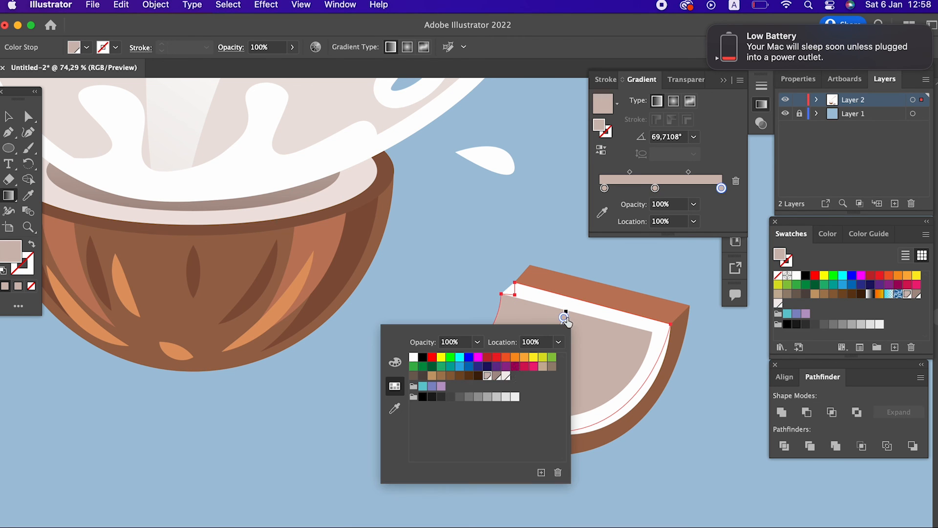
pyautogui.click(496, 377)
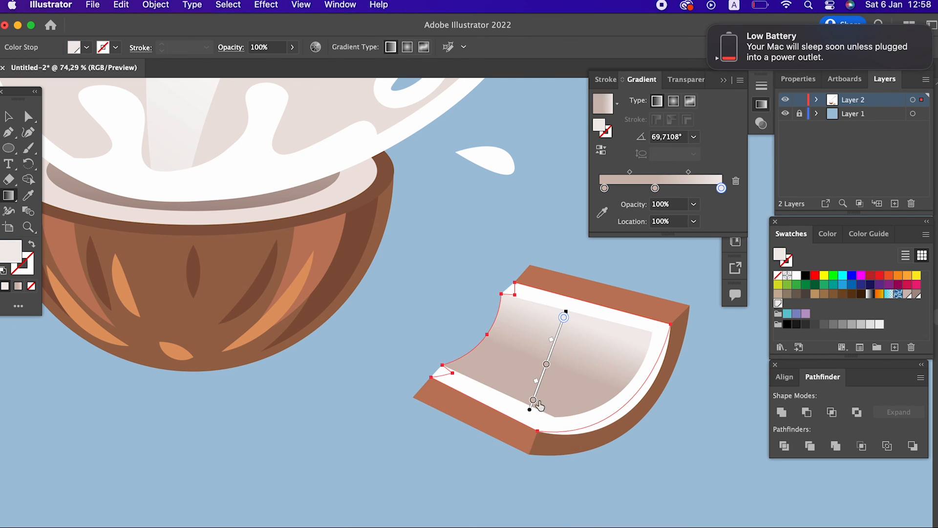
pyautogui.doubleClick(533, 400)
pyautogui.click(475, 289)
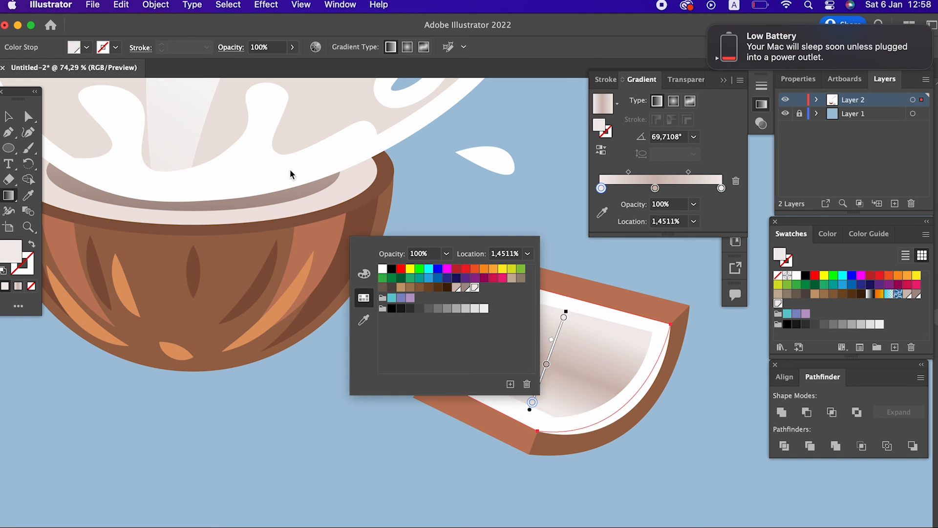
# Select all pieces of the coconut fragment and move them together over the bowl's lower-right side.
pyautogui.click(9, 117)
pyautogui.click(291, 433)
pyautogui.moveTo(475, 447); pyautogui.dragTo(346, 399)
pyautogui.press('z')
pyautogui.moveTo(392, 281); pyautogui.dragTo(312, 344)
pyautogui.click(7, 118)
pyautogui.moveTo(514, 383); pyautogui.dragTo(321, 222)
pyautogui.click(140, 4)
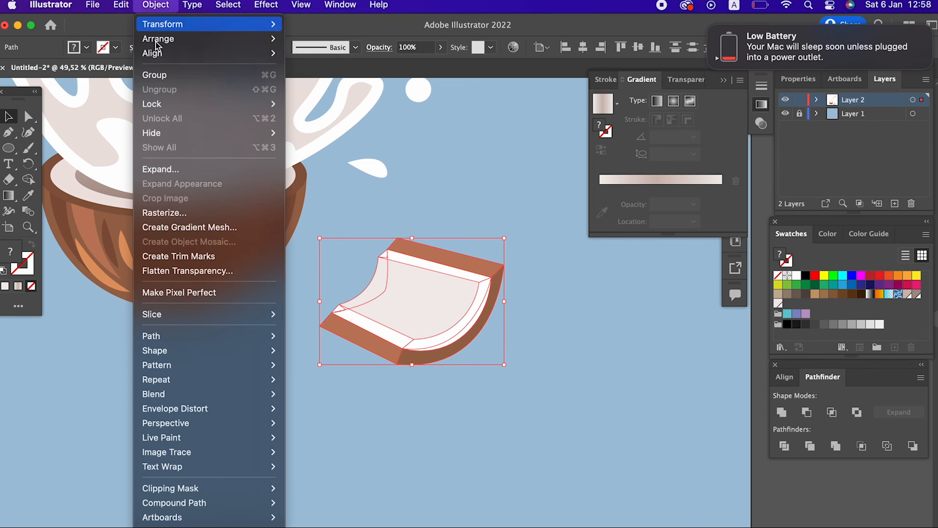
pyautogui.click(156, 73)
pyautogui.moveTo(441, 294); pyautogui.dragTo(329, 265)
# Try sending the fragment to the back behind the bowl, and undo both the reordering and the move.
pyautogui.click(156, 4)
pyautogui.moveTo(168, 39)
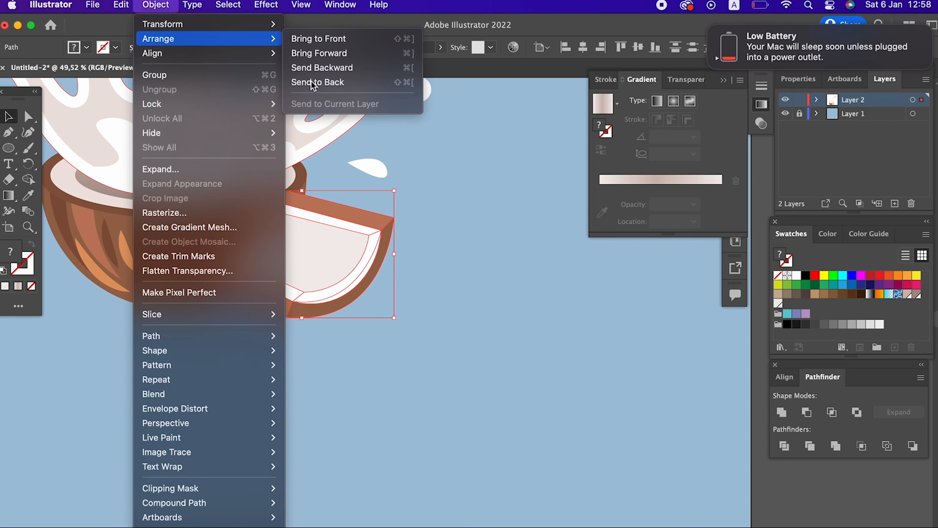
pyautogui.click(319, 140)
pyautogui.click(440, 318)
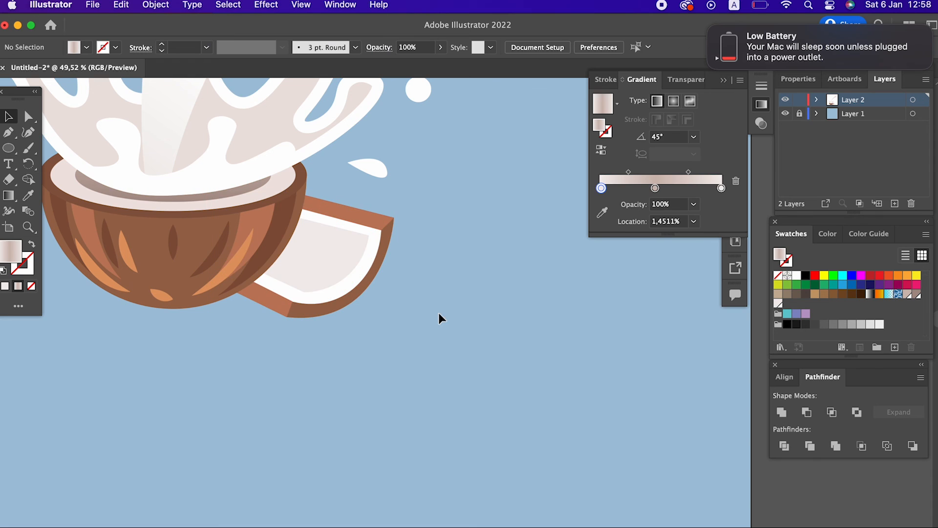
pyautogui.click(350, 282)
pyautogui.press('super+z')
pyautogui.press('super+z')
# Move the whole coconut fragment beside the bowl so it overlaps the front of the bowl's lower-right edge, and collapse the gradient settings.
pyautogui.moveTo(532, 384); pyautogui.dragTo(344, 237)
pyautogui.click(154, 6)
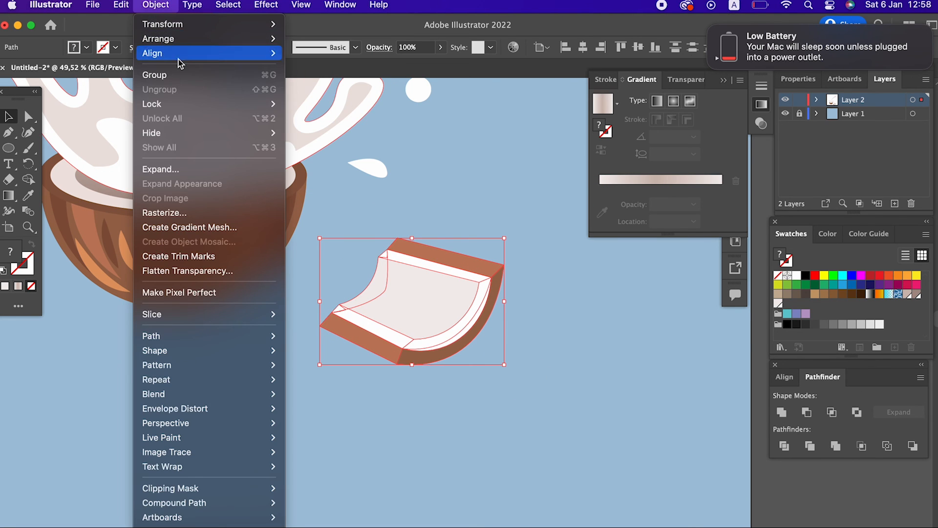
pyautogui.click(473, 299)
pyautogui.moveTo(365, 303); pyautogui.dragTo(336, 309)
pyautogui.click(450, 361)
pyautogui.press('z')
pyautogui.moveTo(471, 293); pyautogui.dragTo(580, 435)
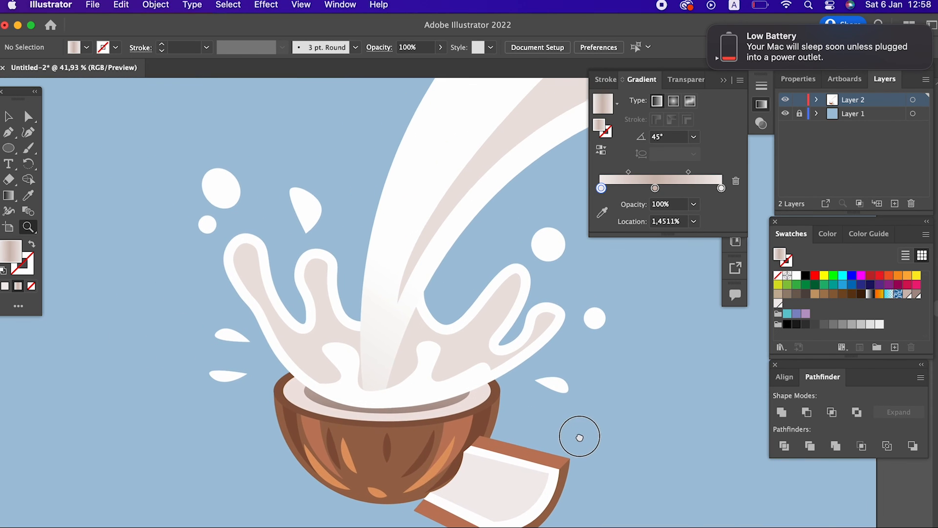
pyautogui.click(724, 80)
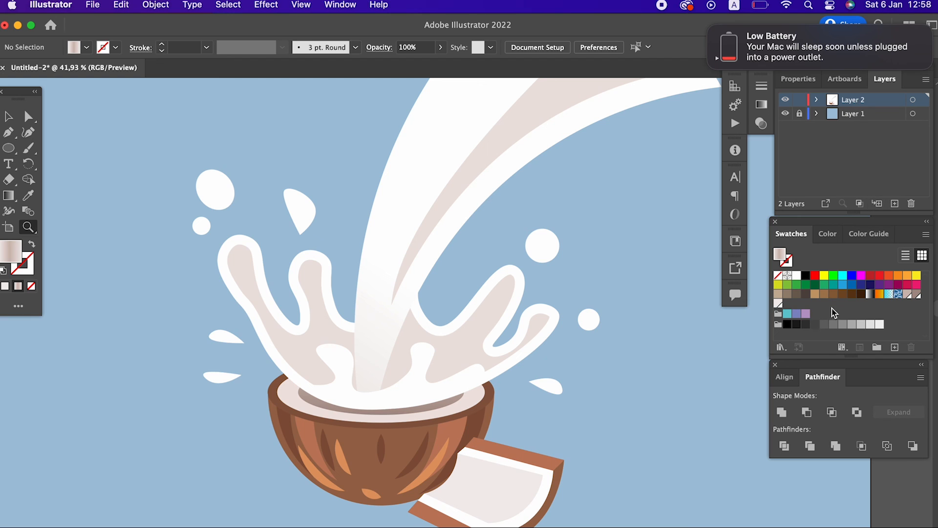
pyautogui.moveTo(761, 340); pyautogui.dragTo(716, 329)
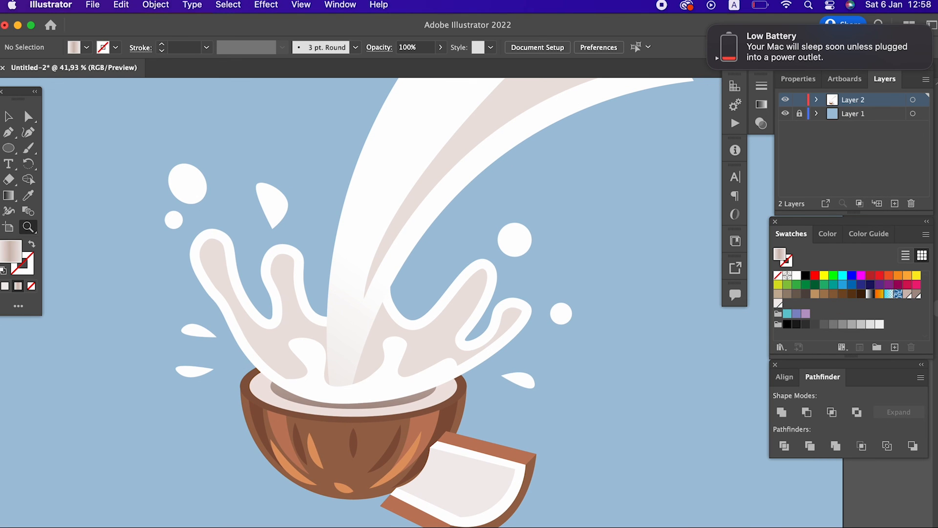